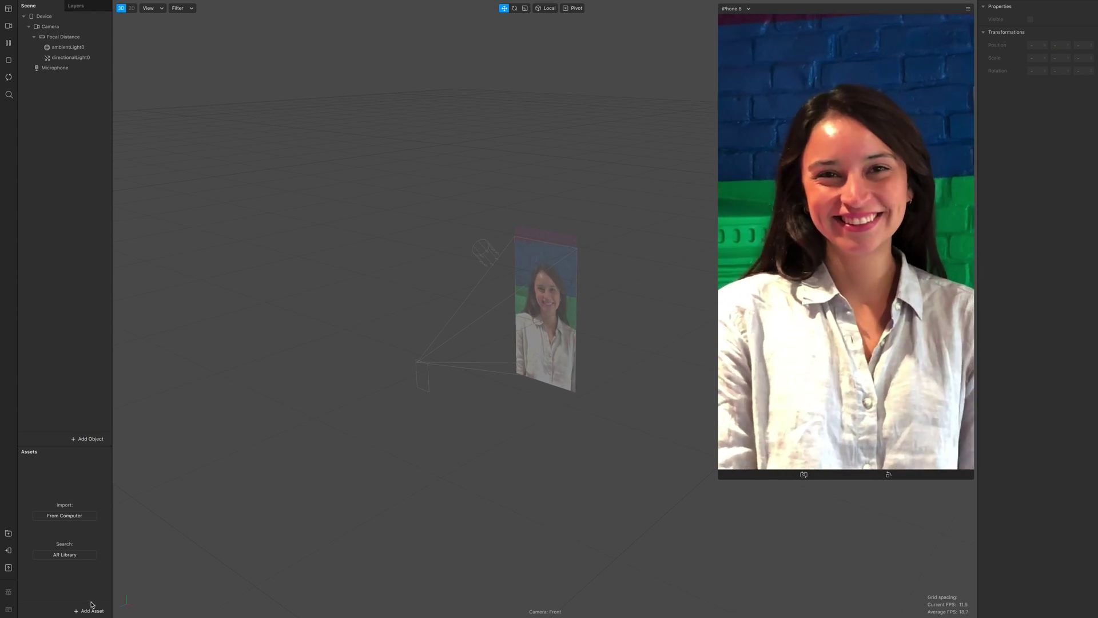
- Browse the AR Library to the Patch Assets Shaders collection
click(91, 608)
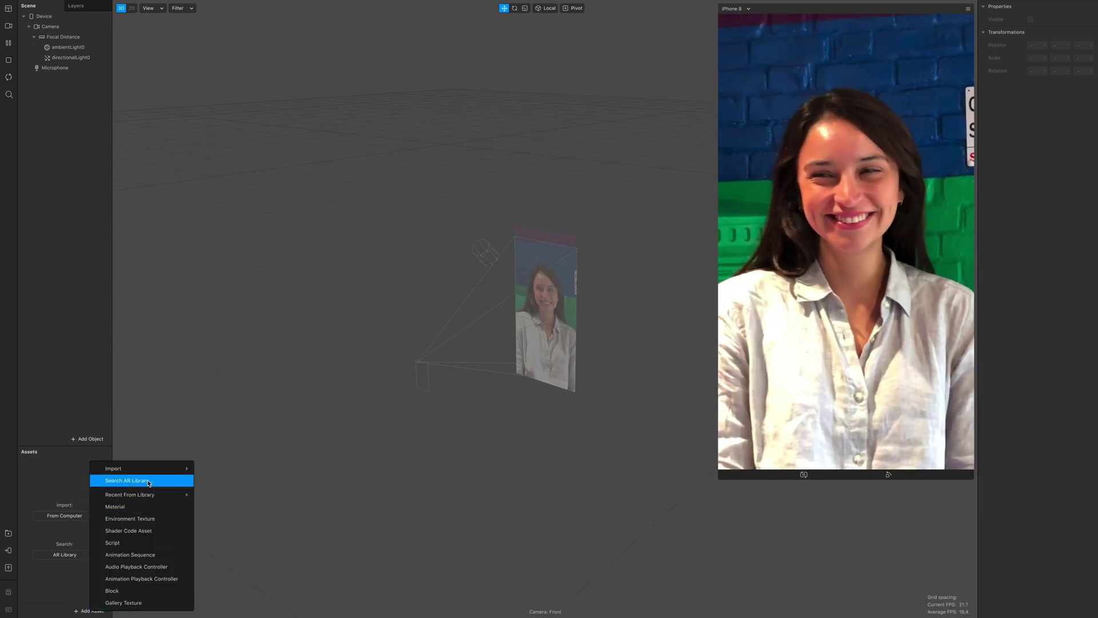
click(148, 483)
click(775, 441)
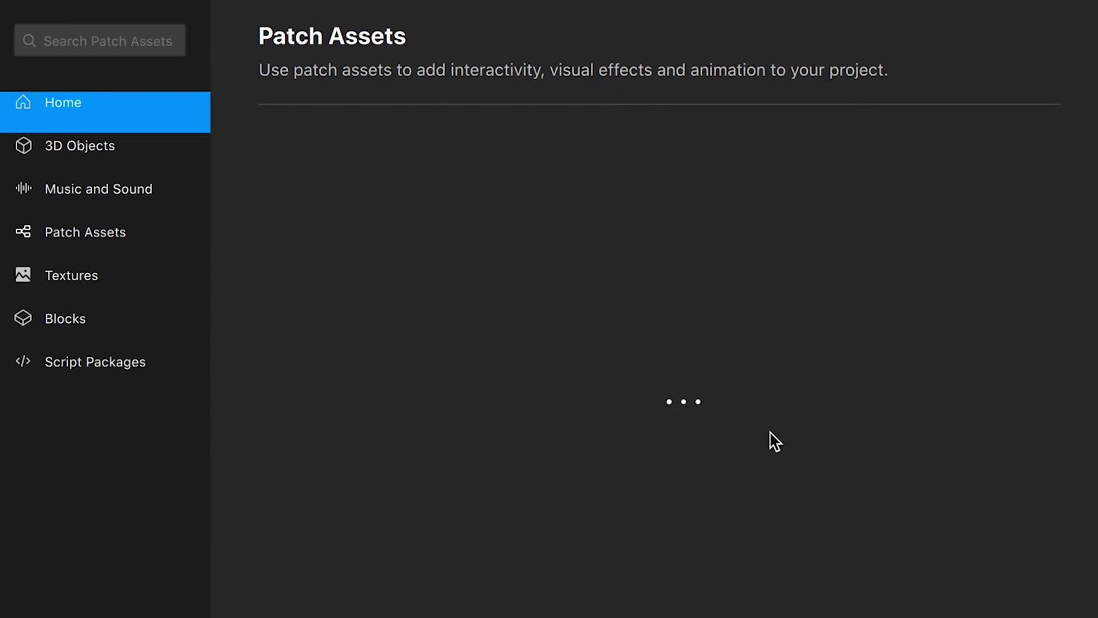
click(362, 380)
scroll(588, 453, down, 10)
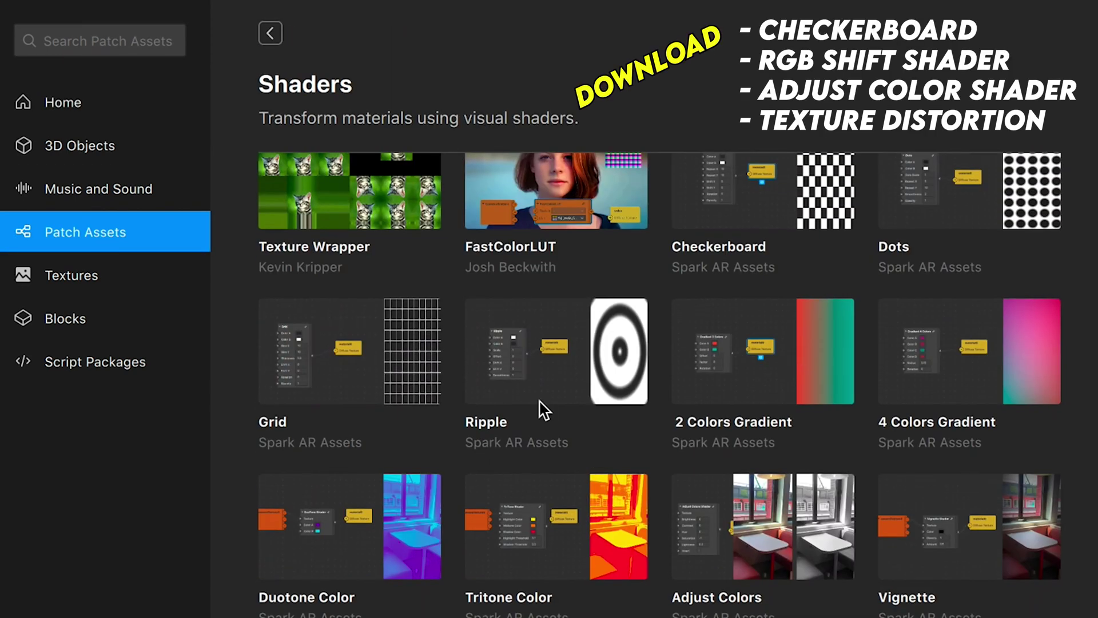
- Import the Checkerboard and RGB Color Shift shader patches
click(758, 355)
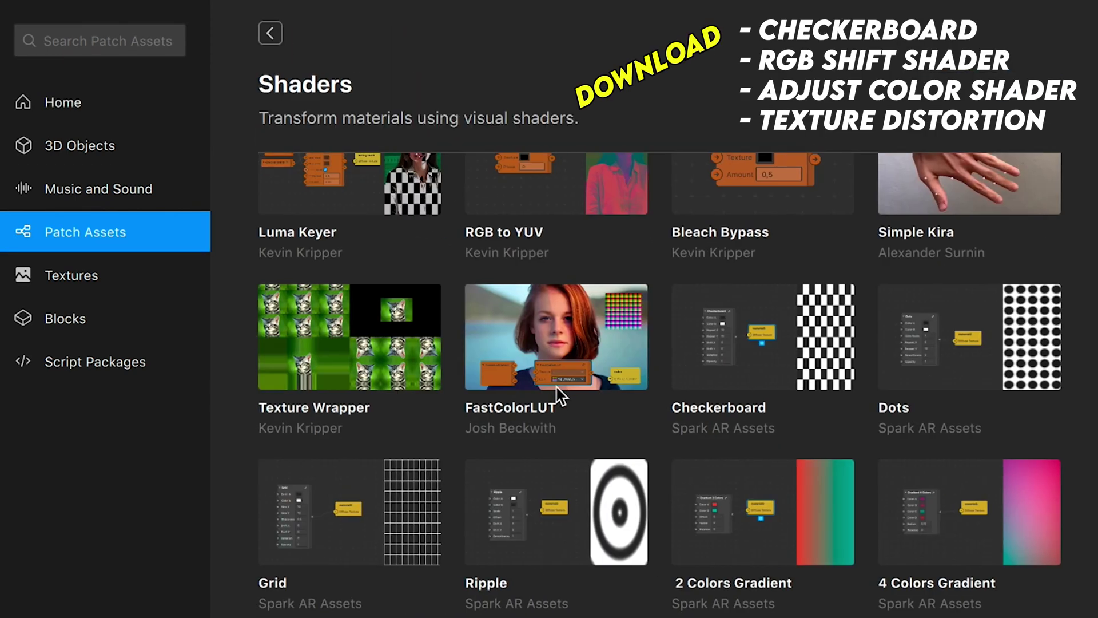
scroll(559, 394, down, 7)
click(349, 461)
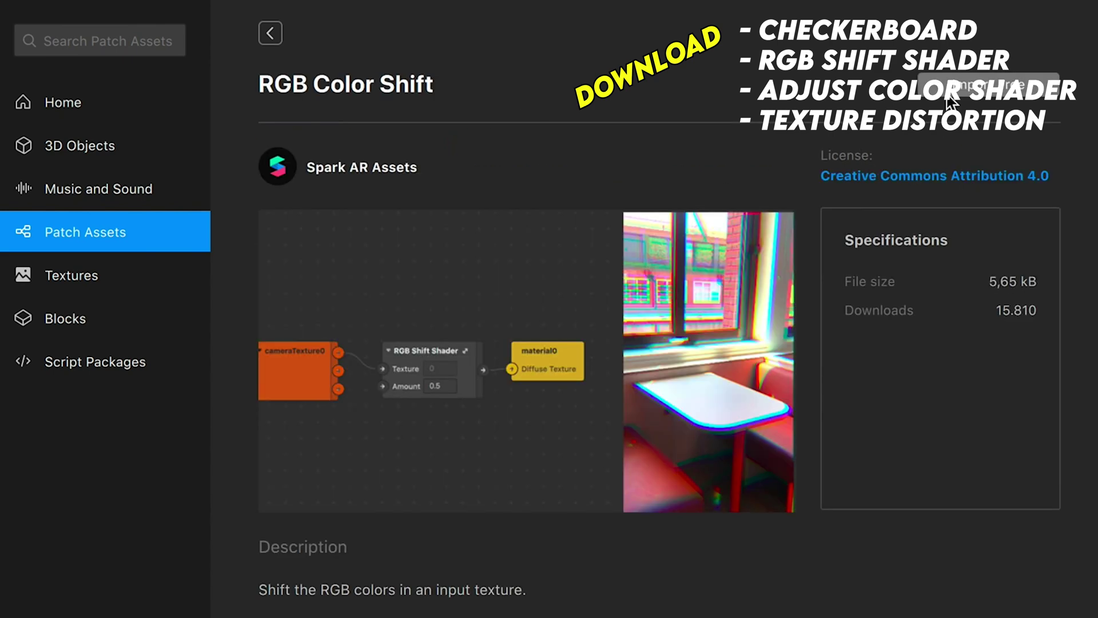
click(270, 33)
- Import the Texture Distortion shader patch
scroll(769, 546, down, 3)
scroll(765, 544, up, 3)
scroll(767, 552, down, 4)
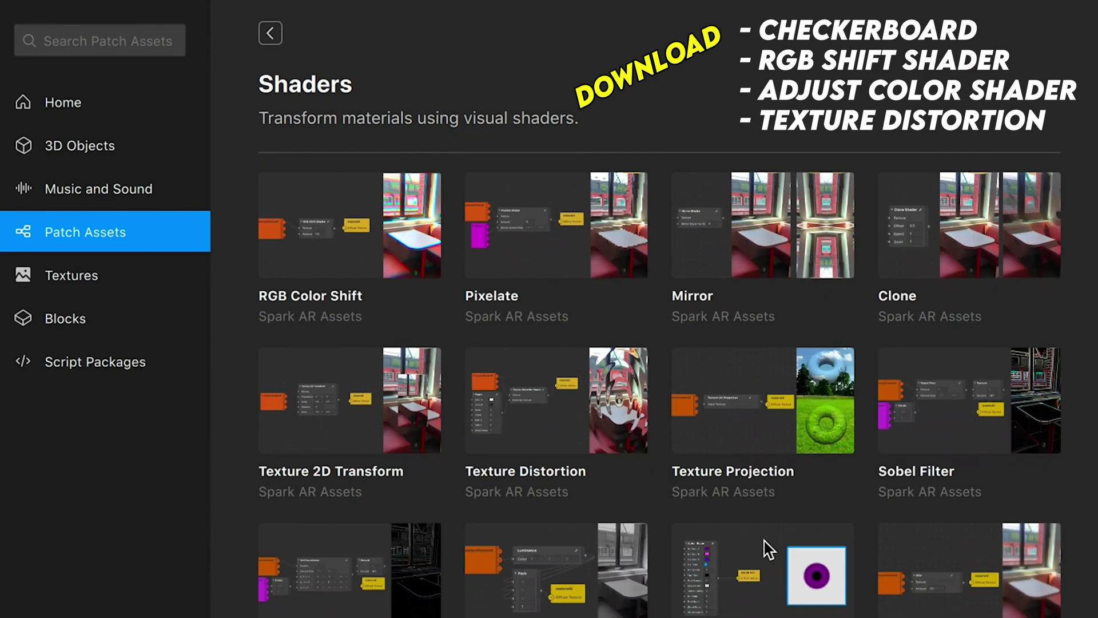
scroll(767, 552, up, 2)
click(570, 524)
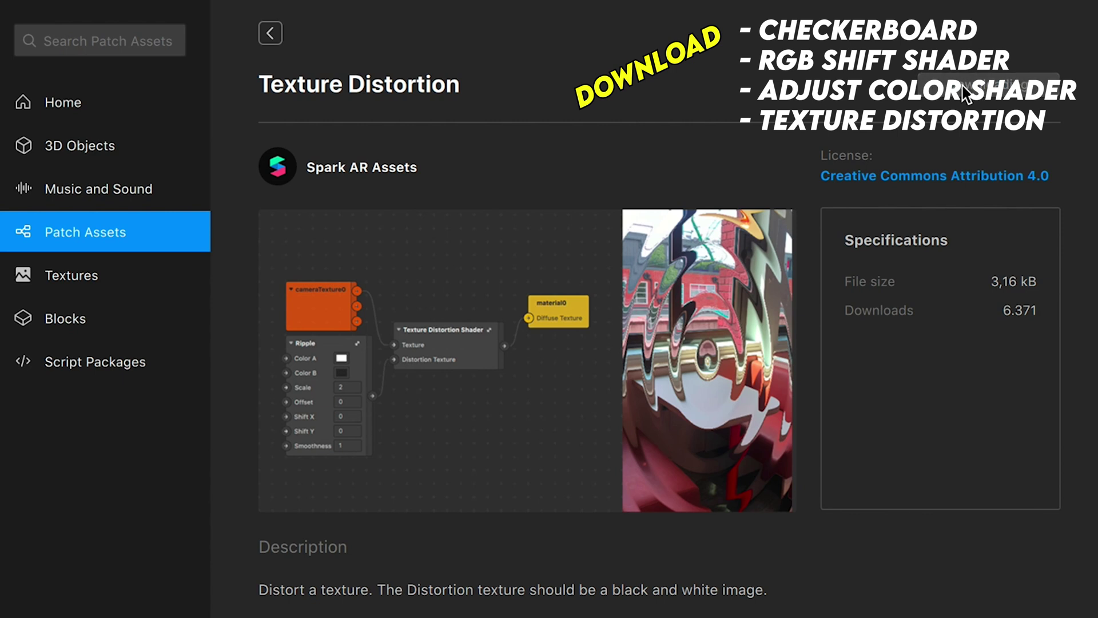
click(270, 32)
- Import the Adjust Colors shader patch and return to the Shaders collection
scroll(422, 516, down, 2)
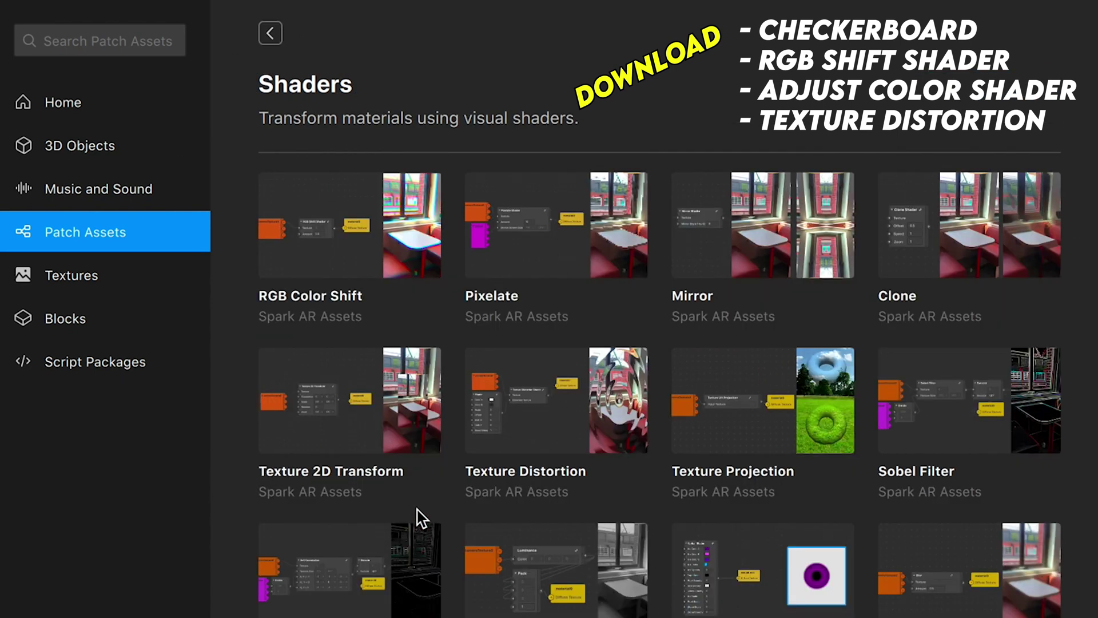
scroll(422, 518, up, 3)
scroll(712, 485, down, 2)
scroll(504, 488, up, 3)
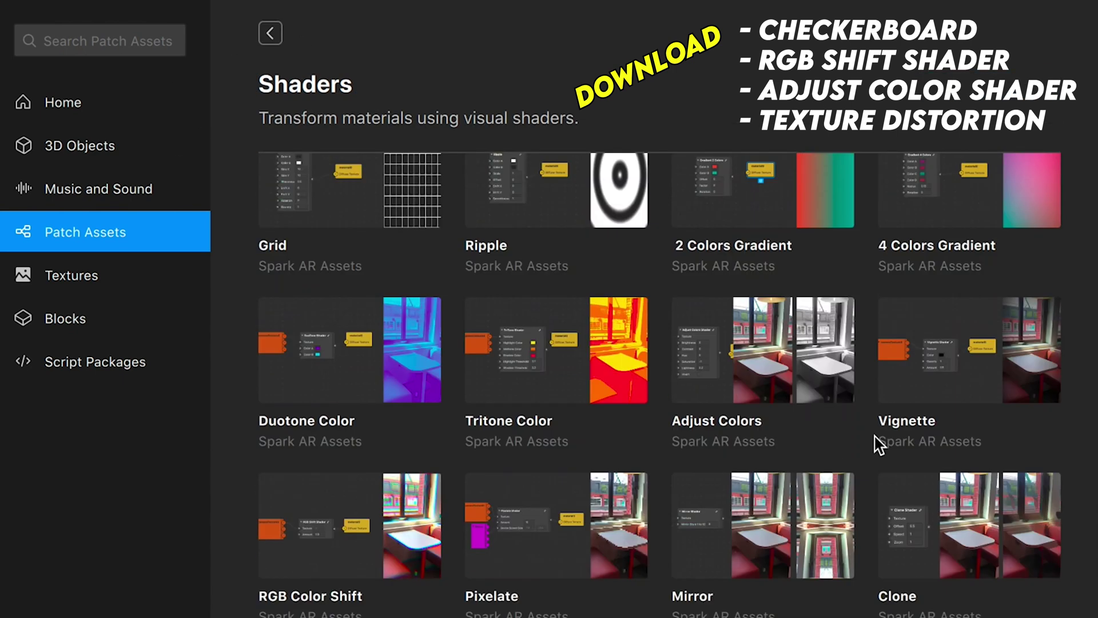
click(761, 366)
click(271, 33)
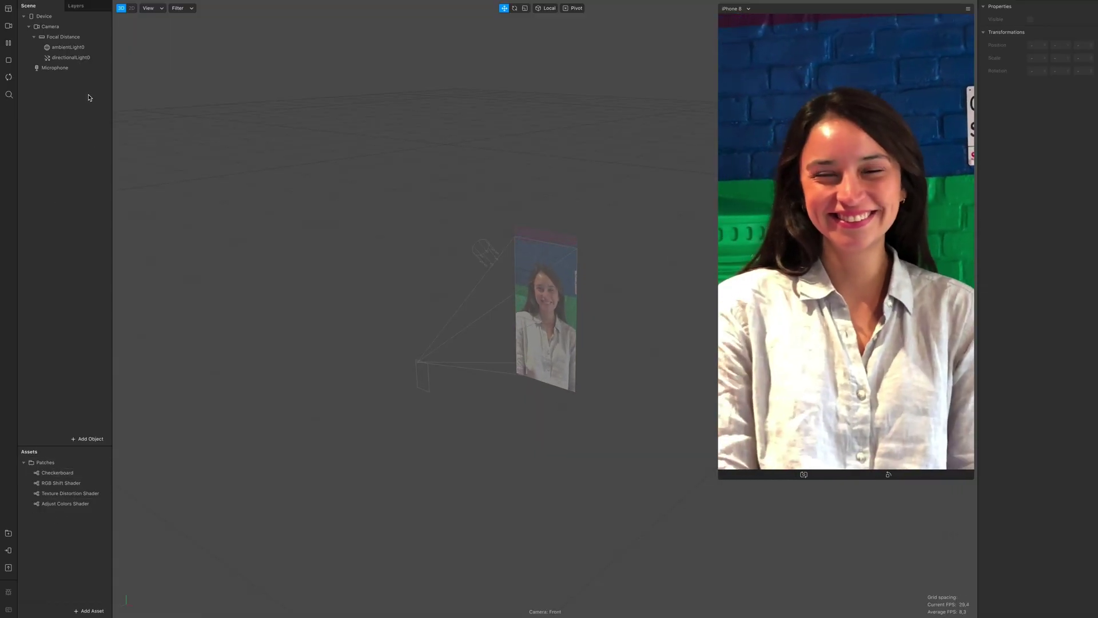
- Add a rectangle on a new canvas to the scene
right_click(88, 96)
mouse_move(155, 100)
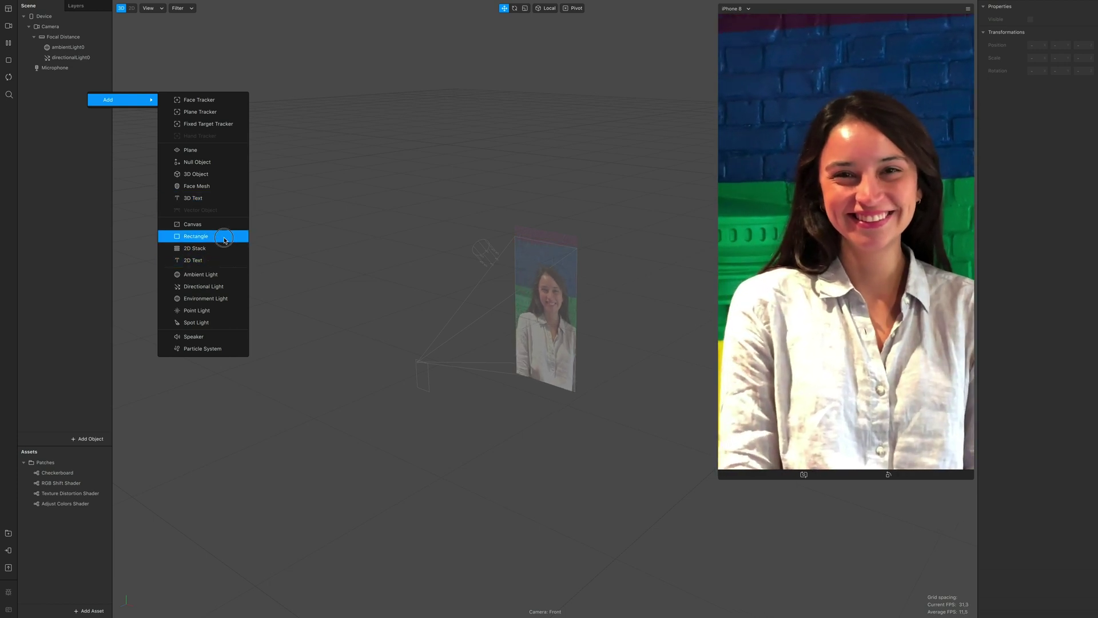
click(228, 237)
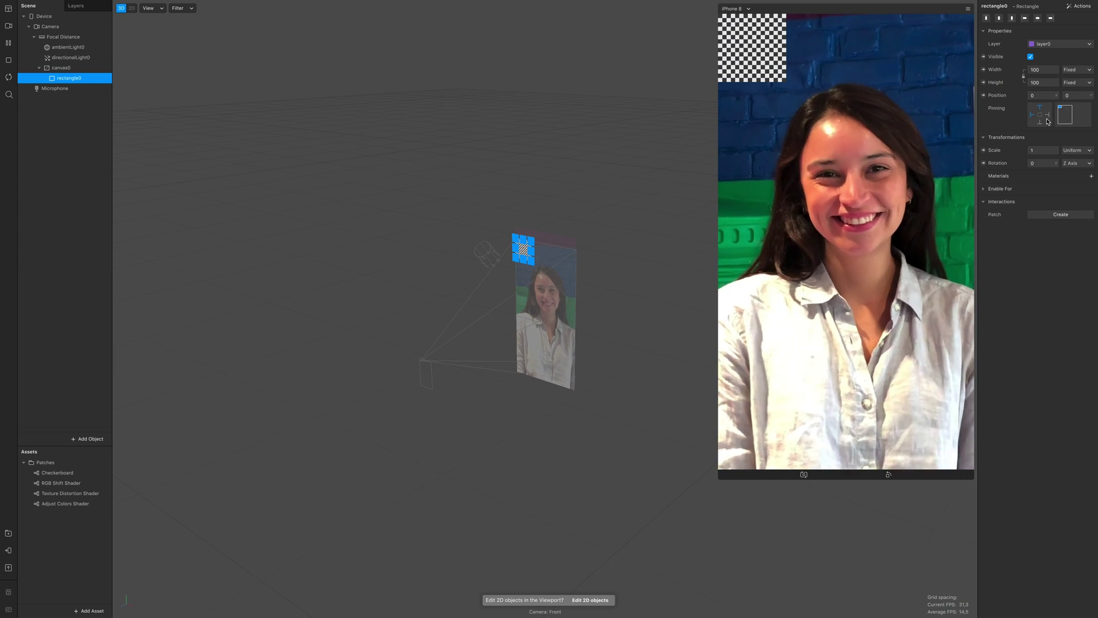
- Set rectangle0's width and height to Fill and create material0 for it
click(1039, 69)
click(1042, 82)
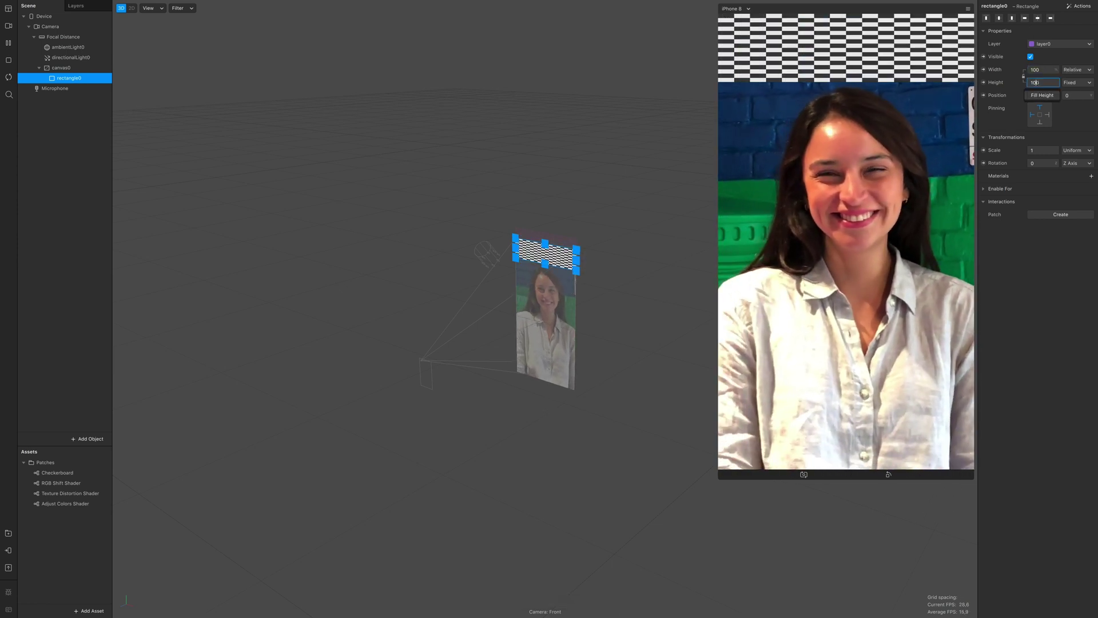
click(1039, 82)
click(1042, 95)
click(1091, 176)
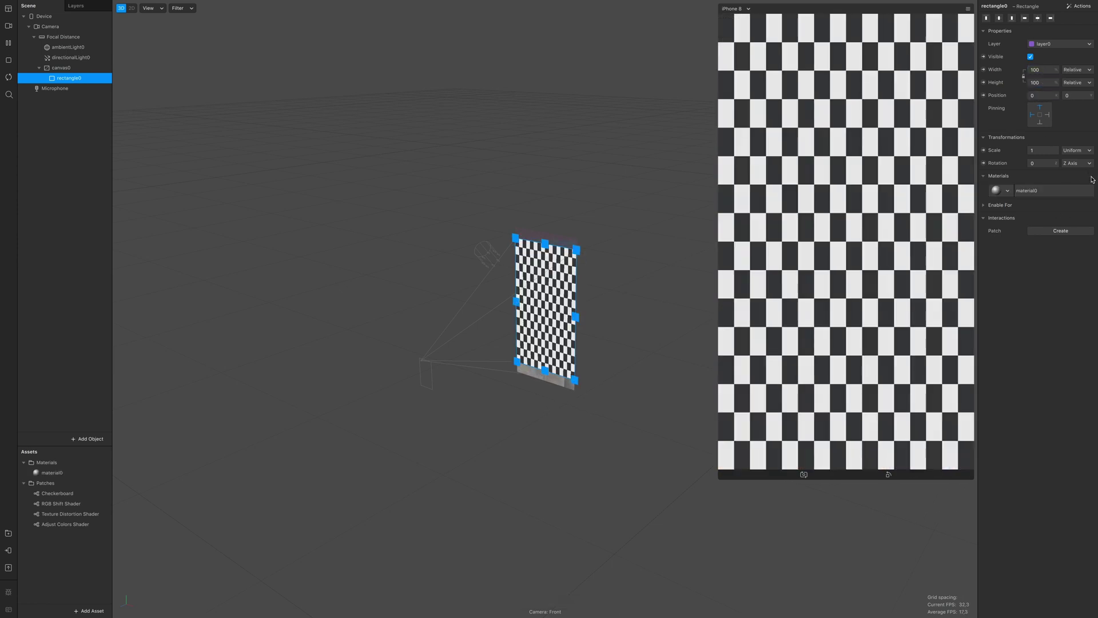
click(51, 26)
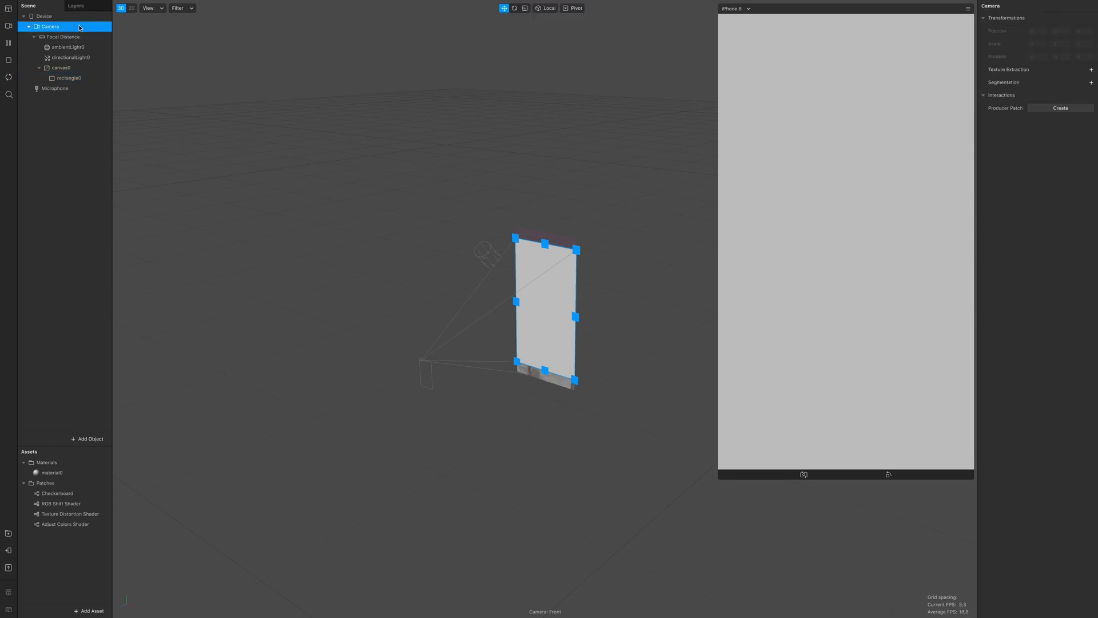
- Extract the camera feed as a texture and rename material0 to CHROMATIC
click(1091, 71)
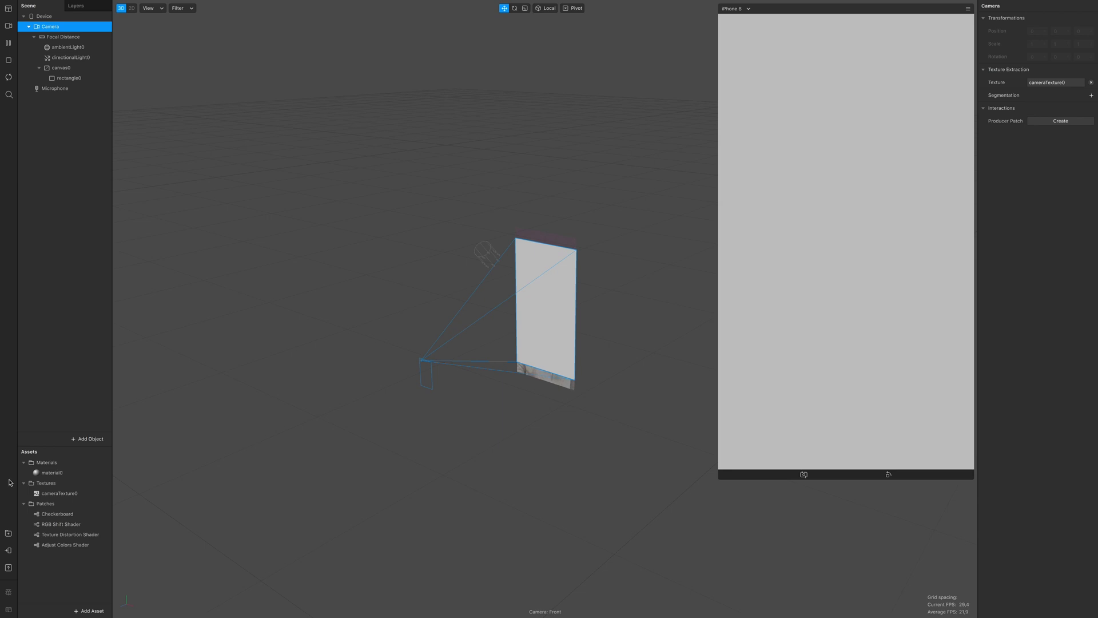
double_click(57, 474)
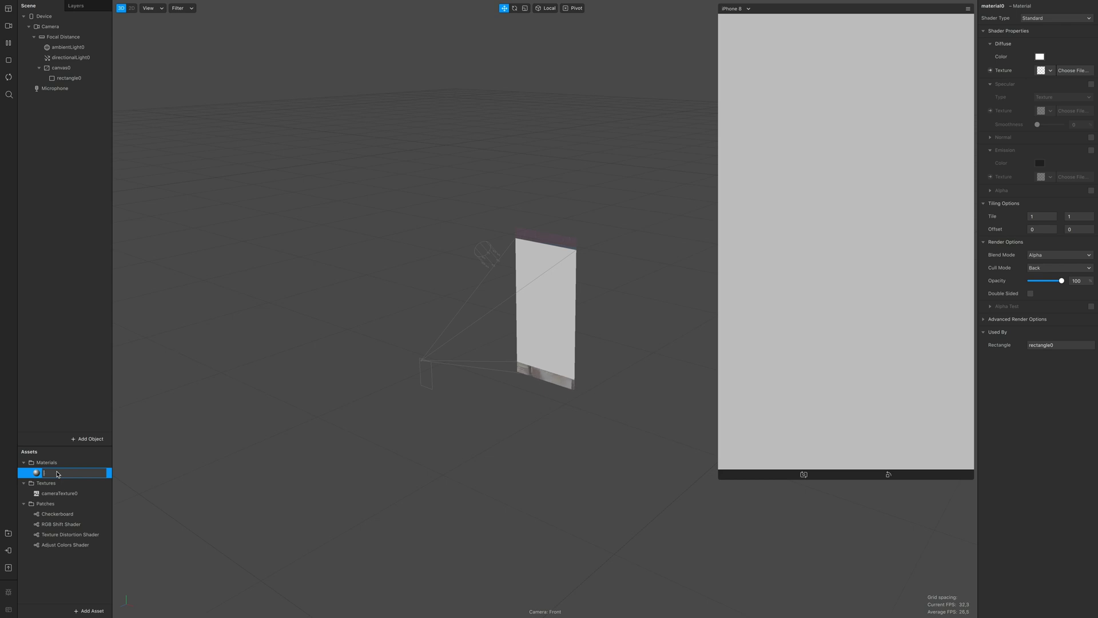
text(CHROMATIC)
key(Return)
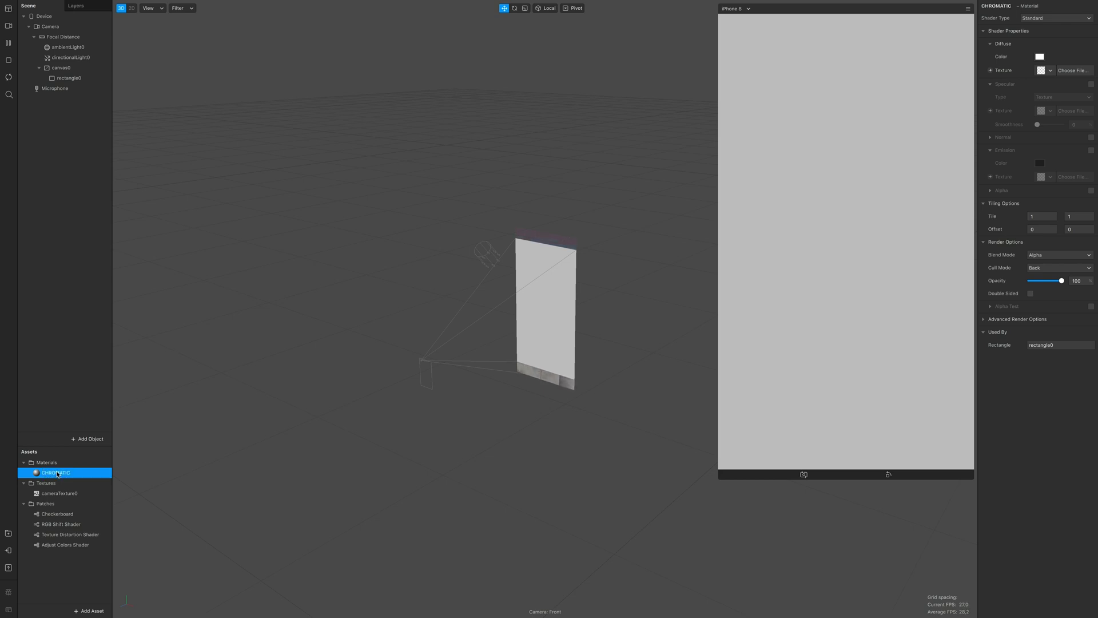
- Rename rectangle0 to CHROMA and set the CHROMATIC material to Flat shading
double_click(74, 79)
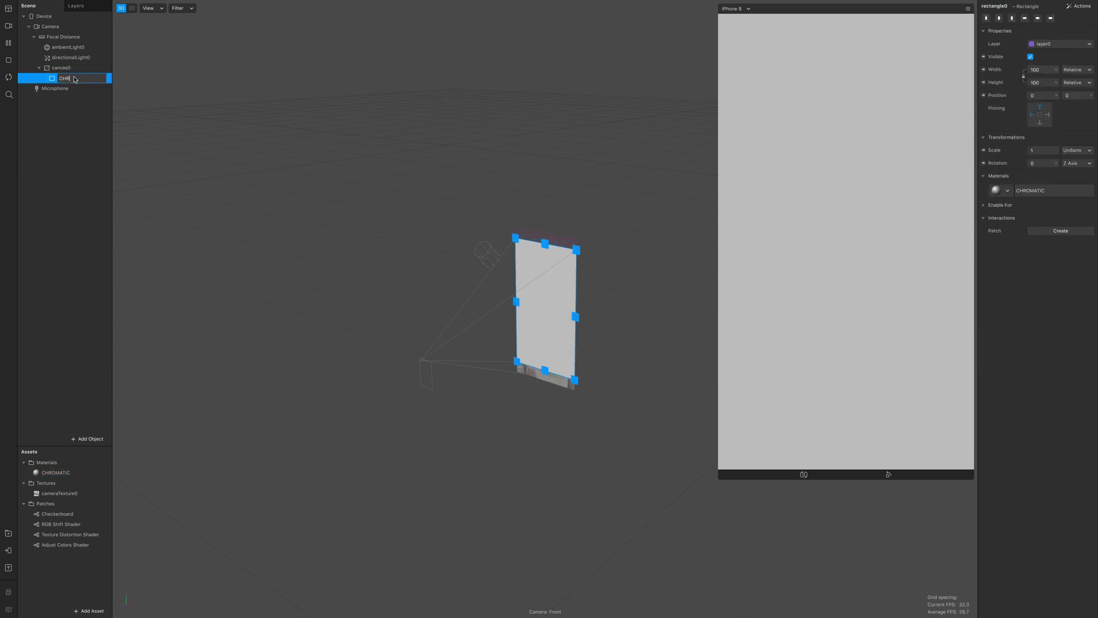
key(Return)
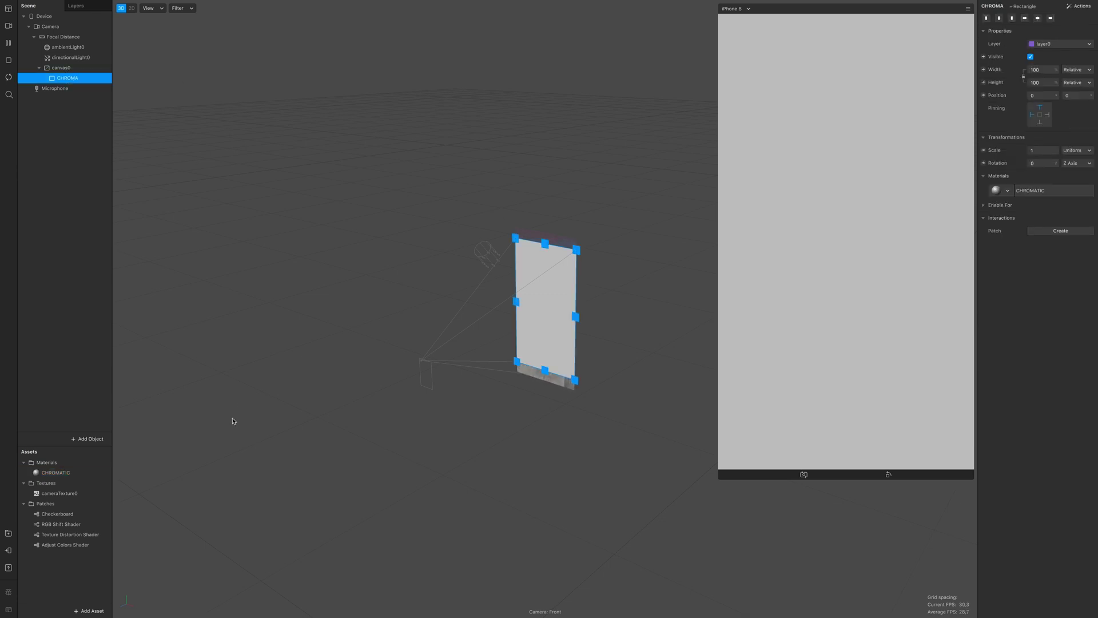
click(54, 474)
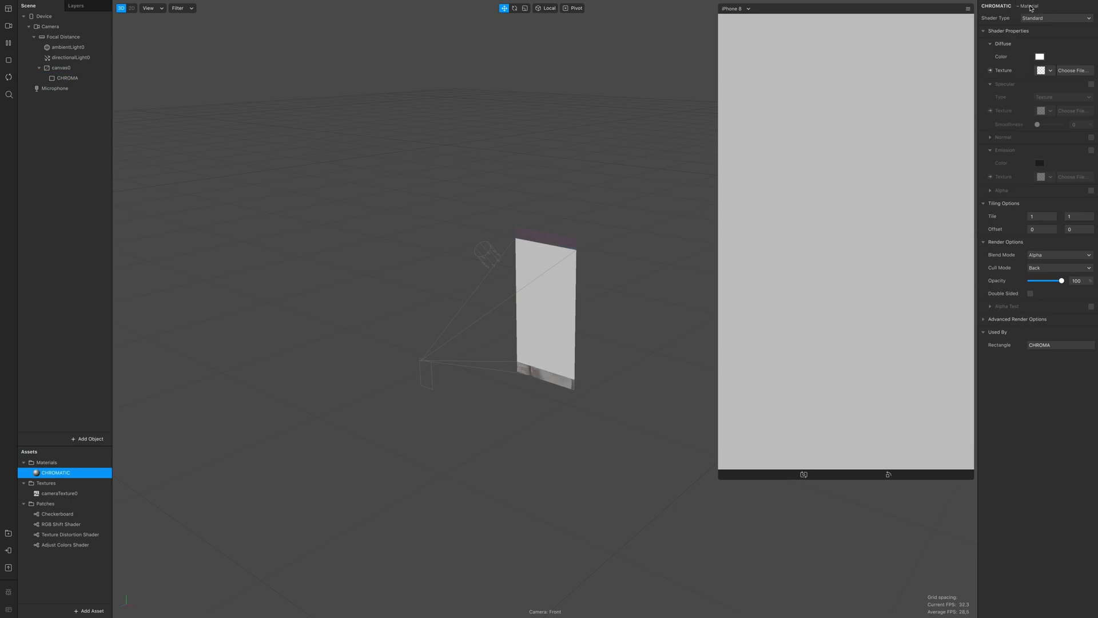
click(1056, 18)
key(Return)
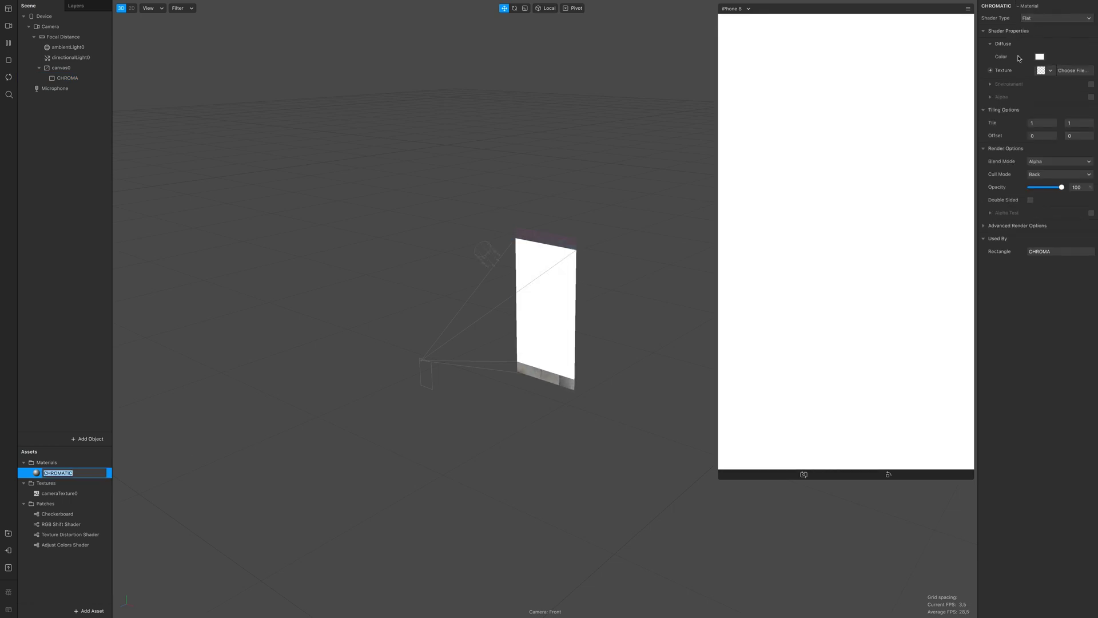
- Add Adjust Colors Shader, RGB Shift Shader and cameraTexture0 nodes to CHROMATIC's texture graph
click(990, 69)
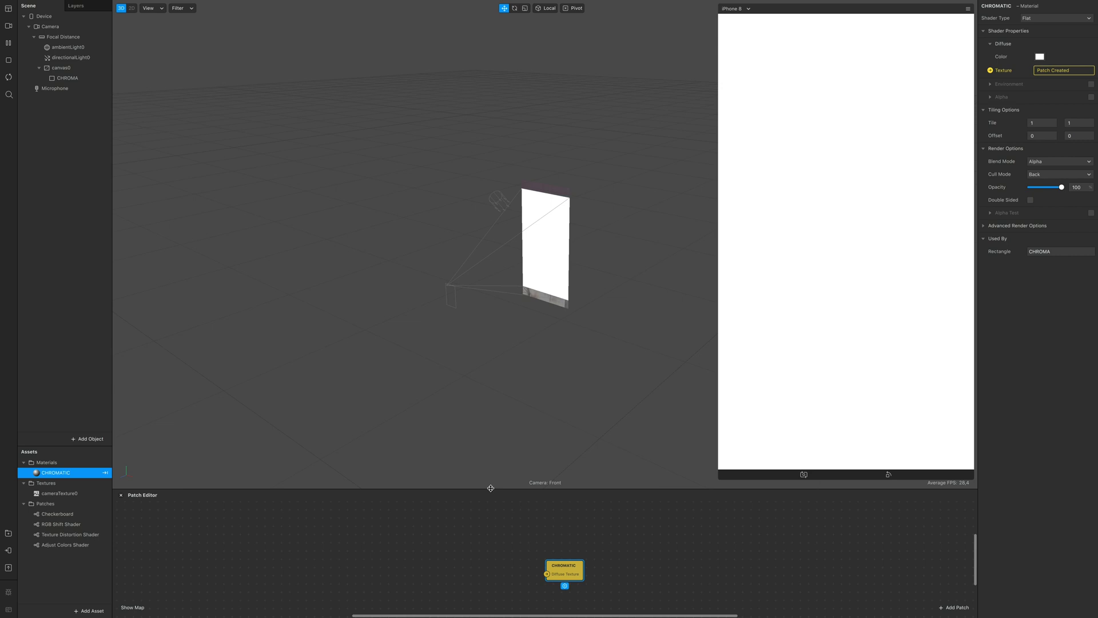
drag(491, 488, 481, 254)
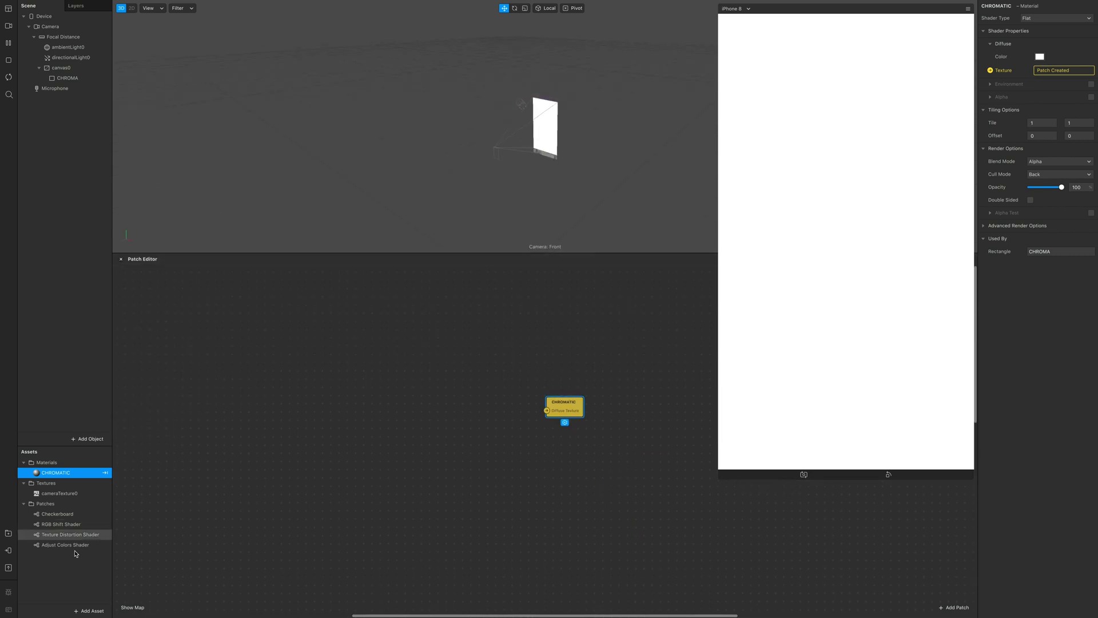
drag(72, 545, 412, 419)
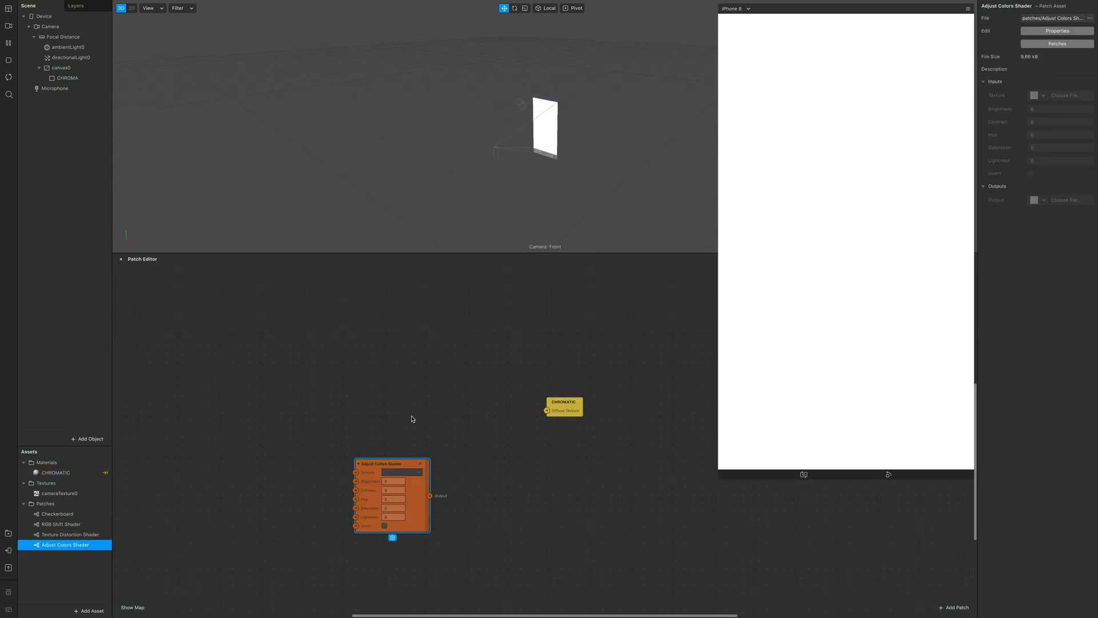
click(79, 526)
drag(79, 526, 200, 512)
drag(81, 495, 299, 430)
drag(226, 495, 477, 460)
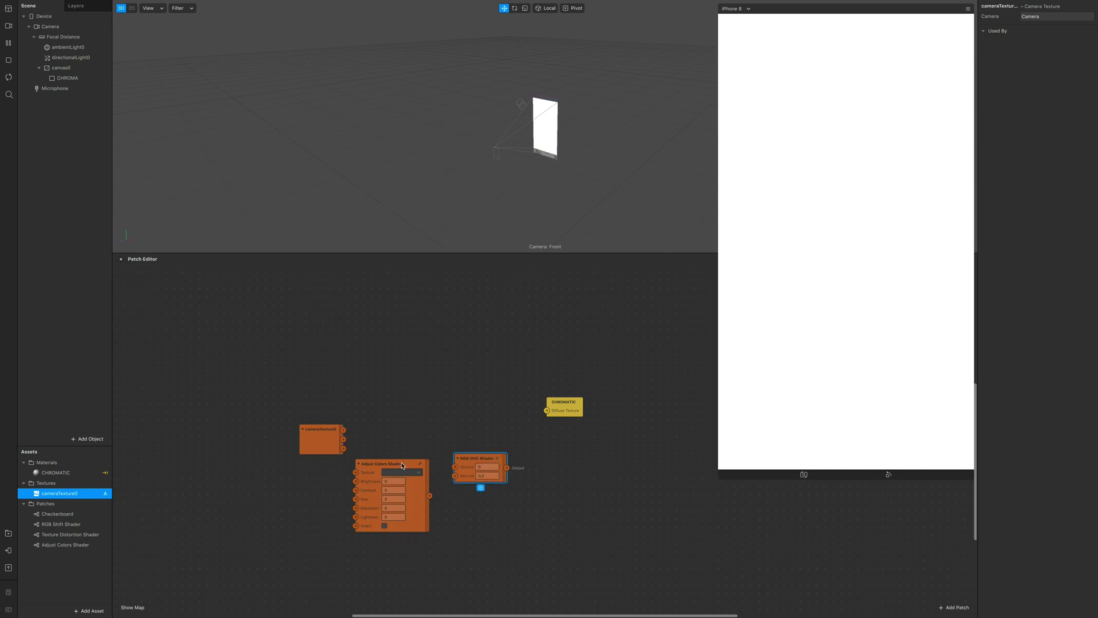
scroll(402, 466, up, 3)
- Chain camera → Adjust Colors (Saturation -1) → RGB Shift (Amount 0) → CHROMATIC's Diffuse Texture
drag(323, 411, 301, 477)
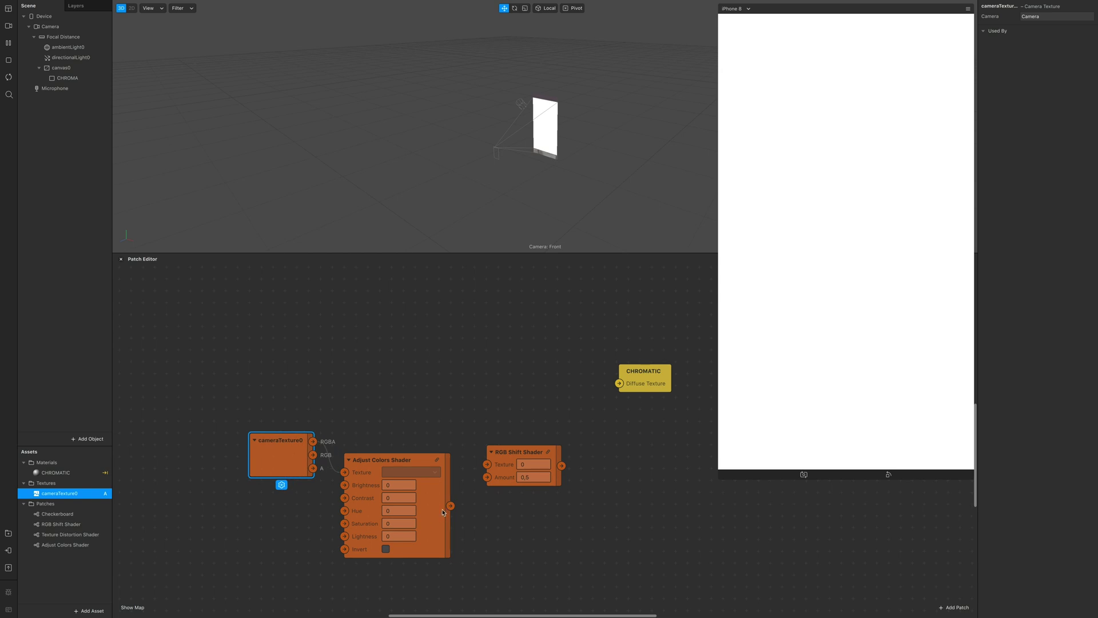
drag(450, 506, 488, 465)
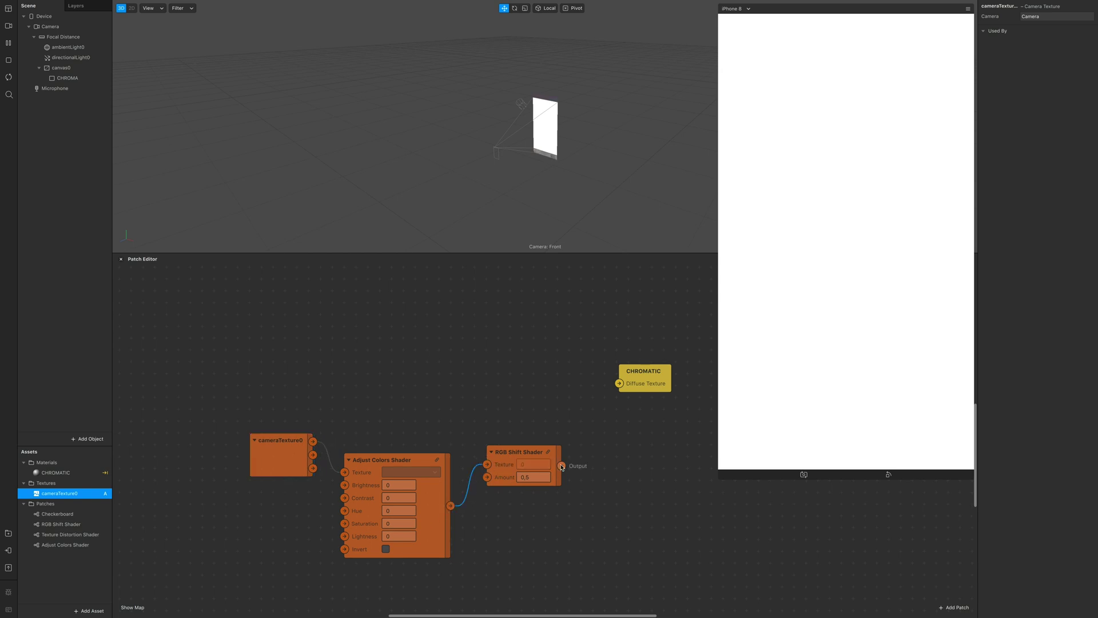
drag(562, 467, 619, 384)
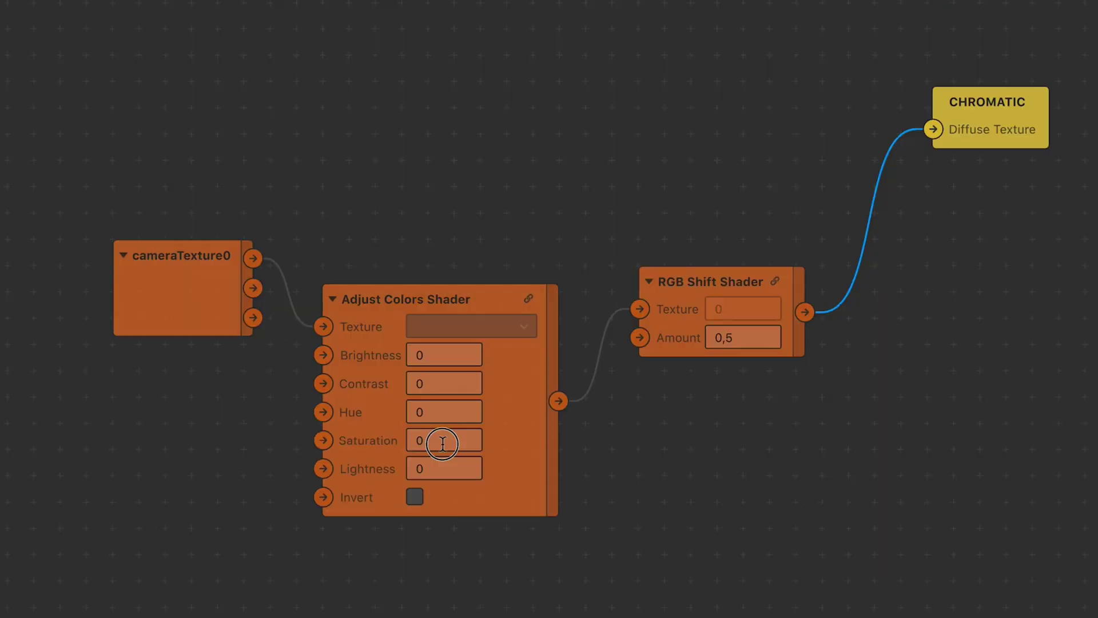
click(398, 524)
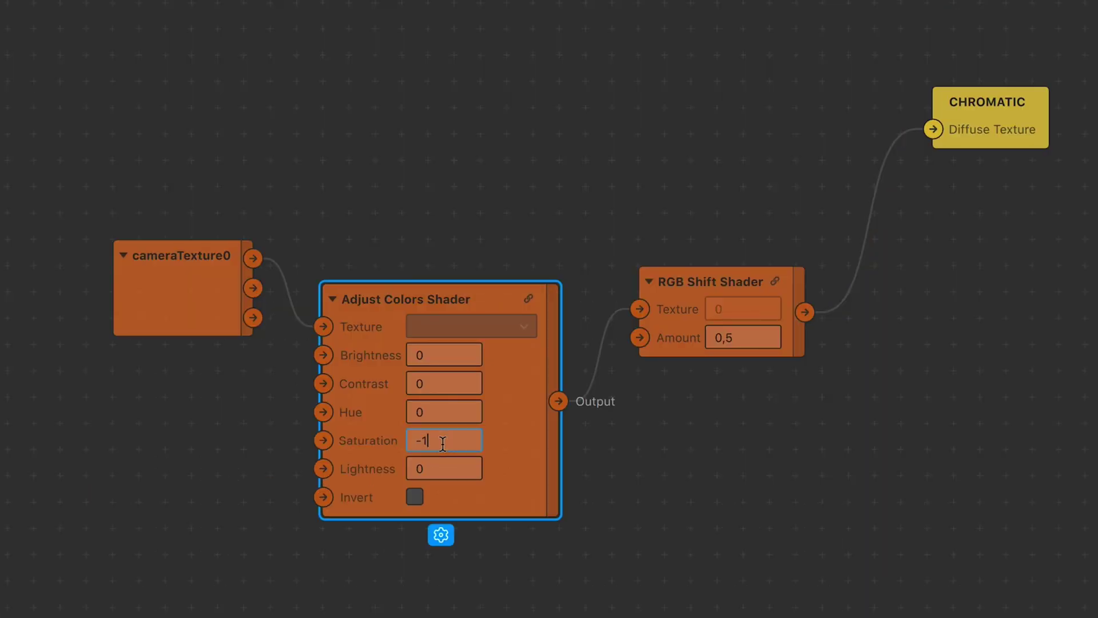
key(Return)
double_click(751, 338)
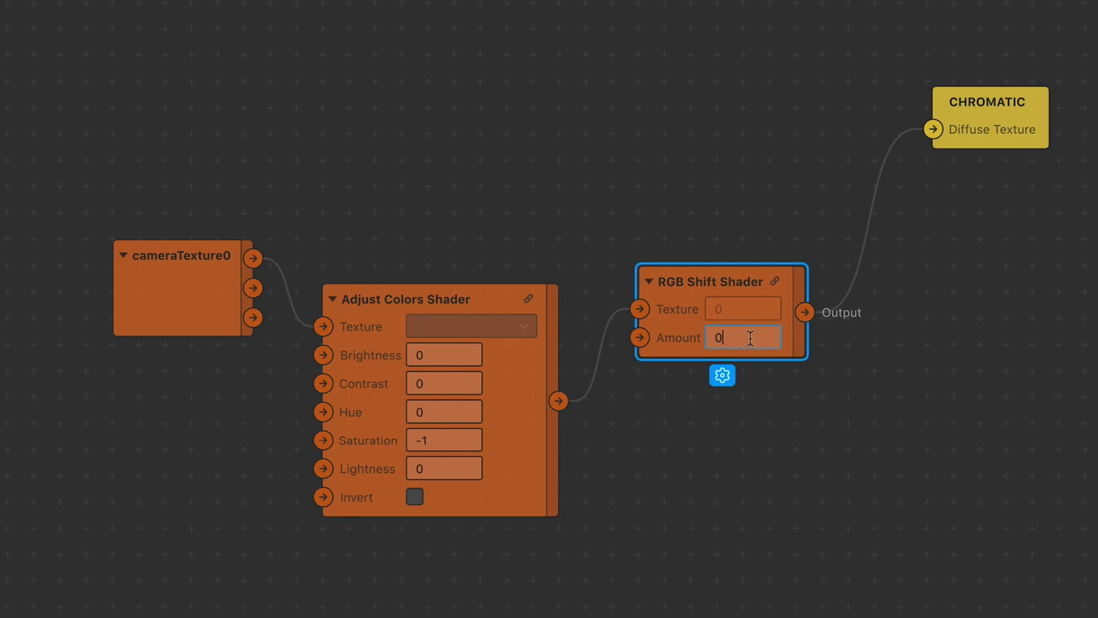
key(Return)
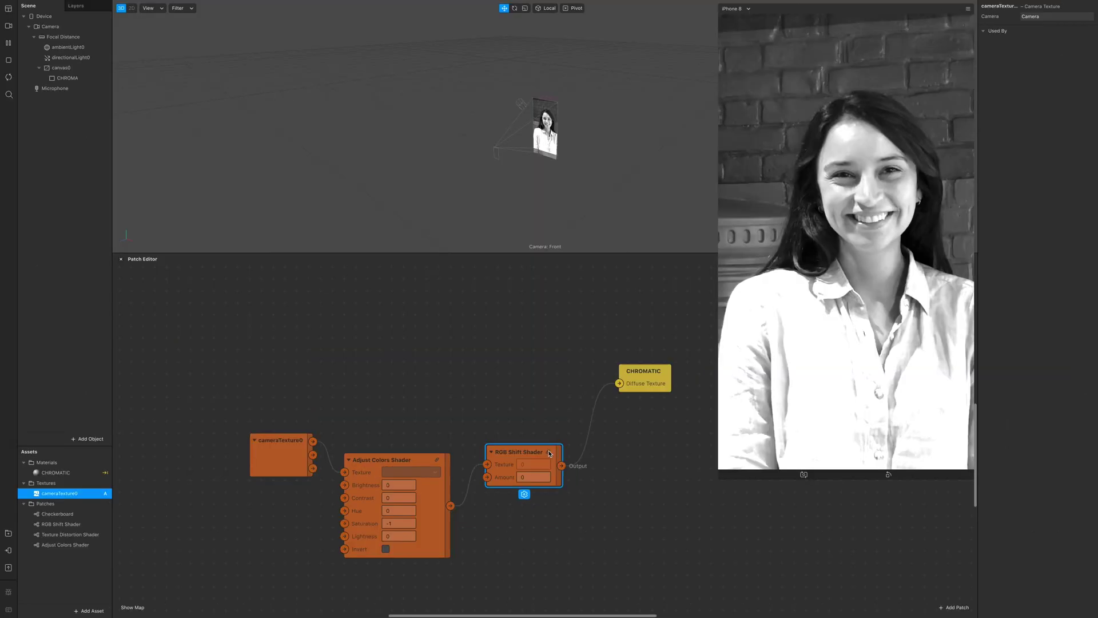
- Inside the RGB Shift Shader, set the top transform's Translation X to 0,02, then negate it
click(776, 281)
scroll(518, 354, up, 5)
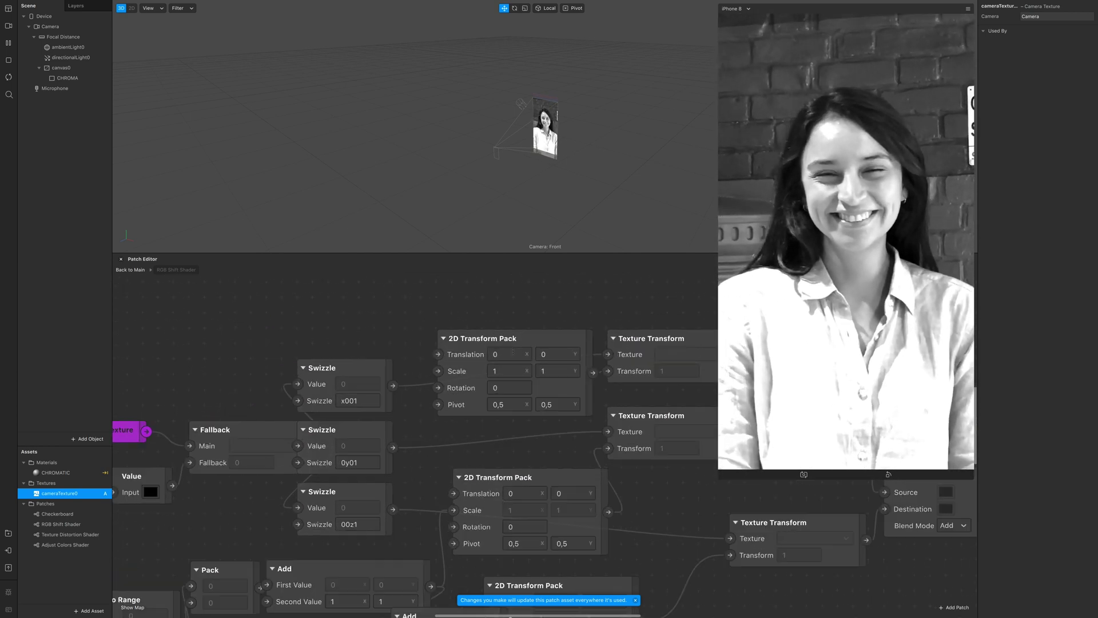
click(509, 355)
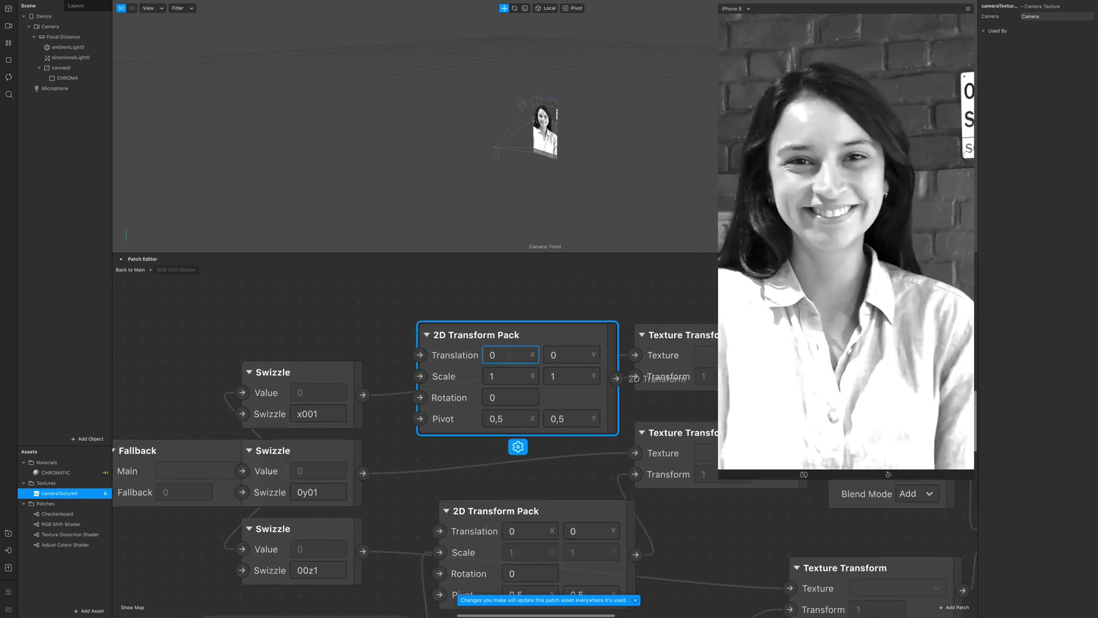
text(,03)
key(BackSpace)
text(2)
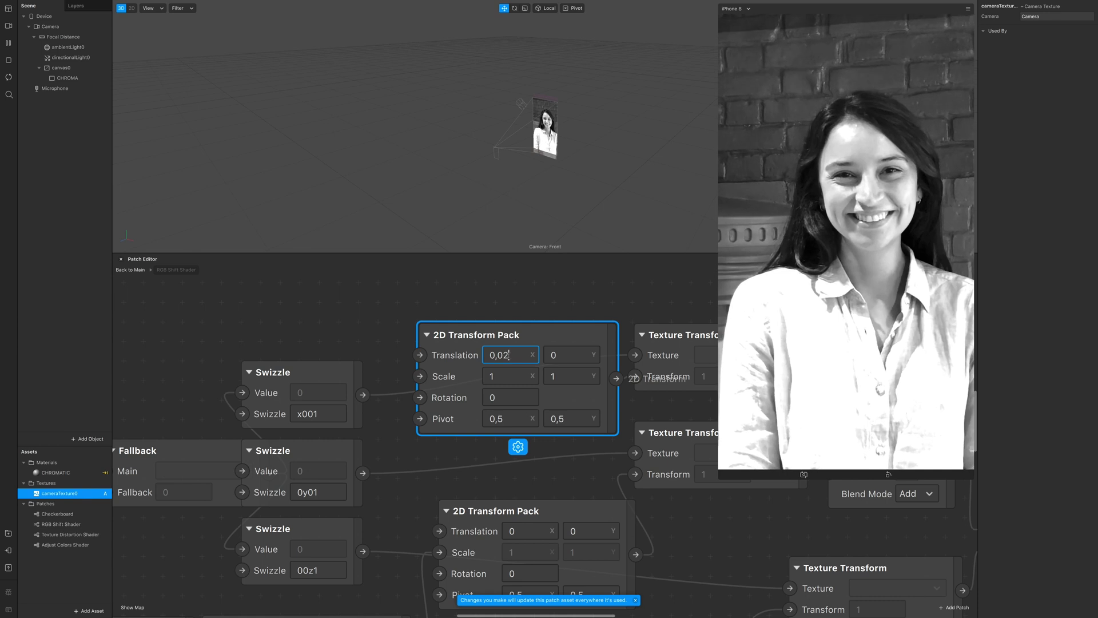
key(Return)
scroll(415, 435, right, 1)
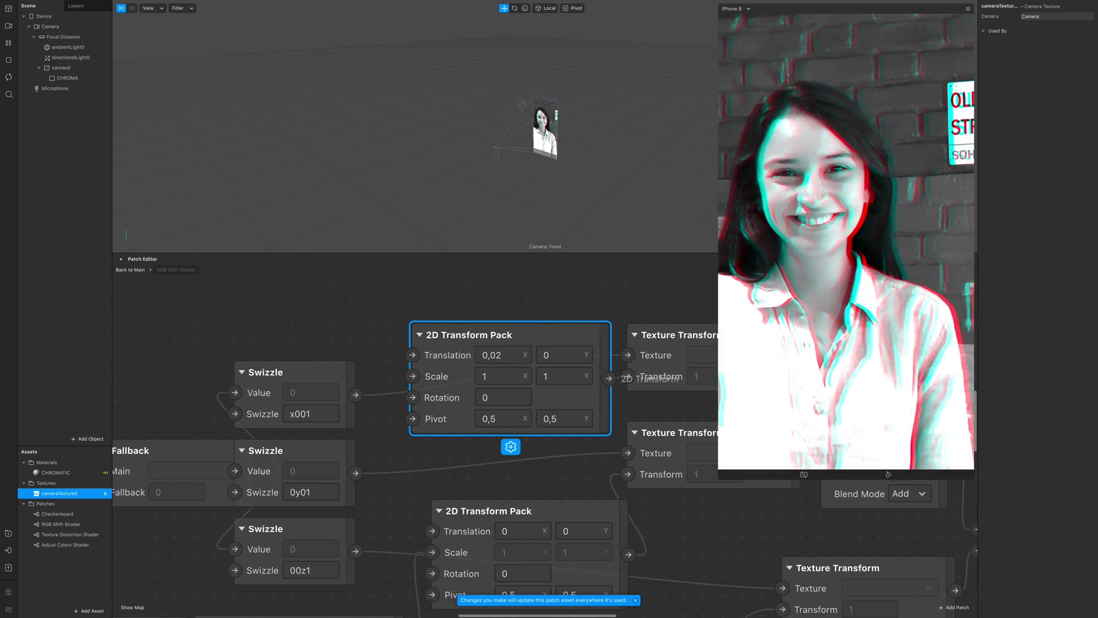
click(491, 356)
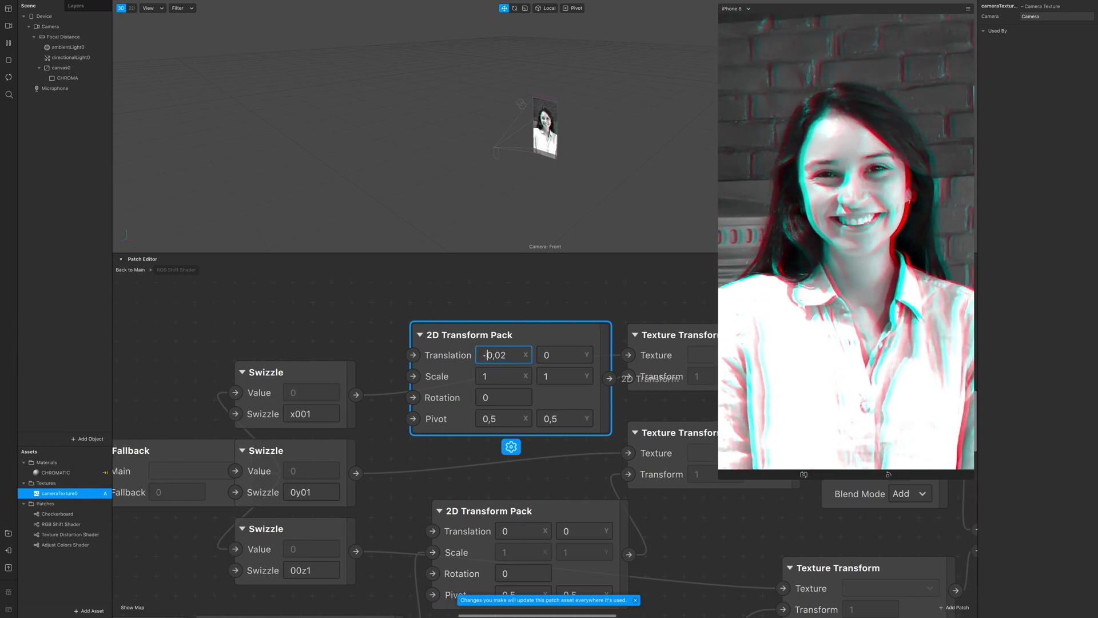
text(-)
key(Return)
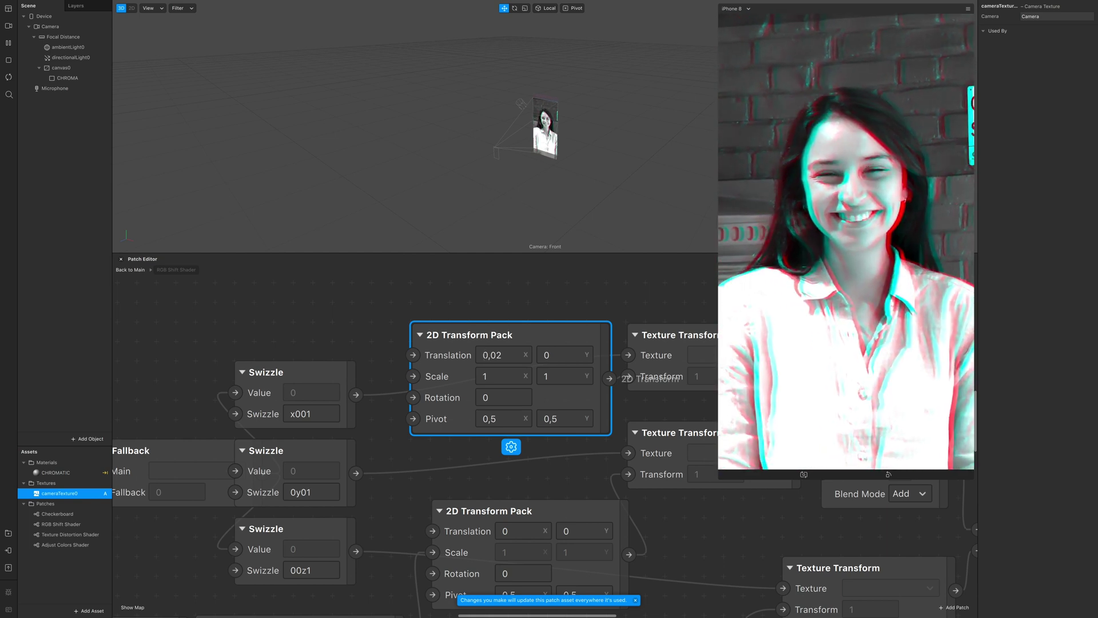
- Set the middle transform's Translation X to -0,01 and the Multiply First Value to 1,05
scroll(514, 442, down, 4)
click(514, 421)
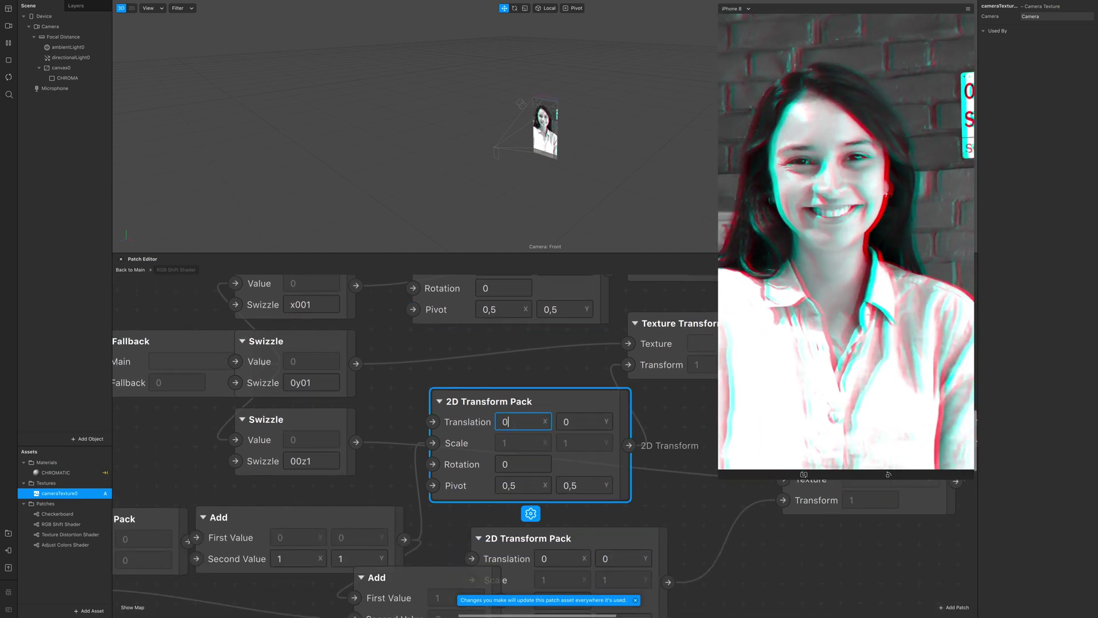
text(-0,)
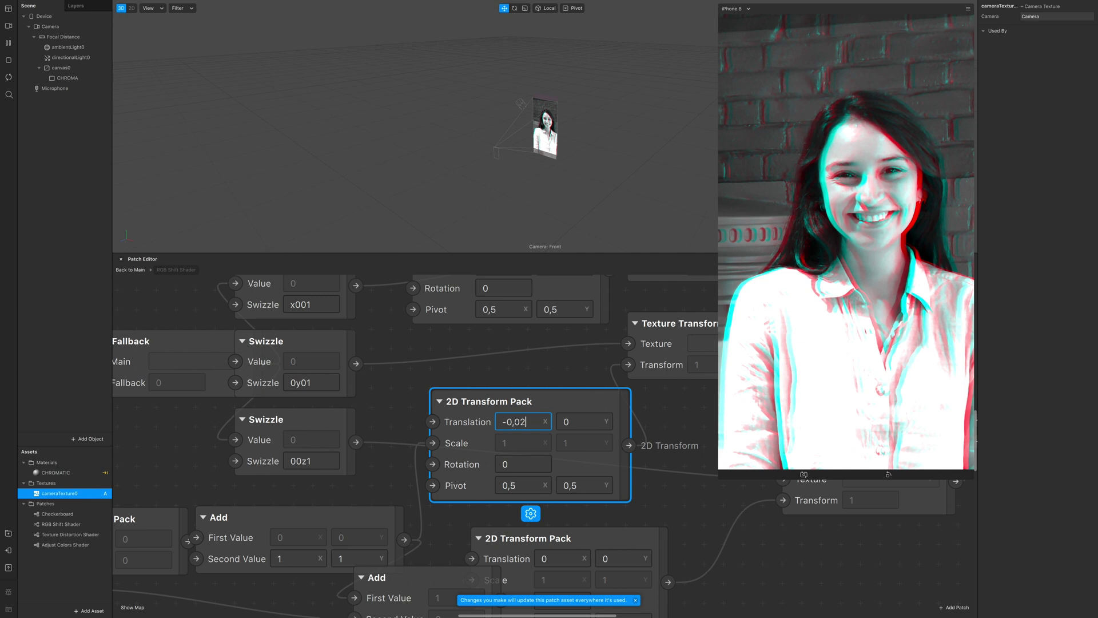
text(01)
key(Return)
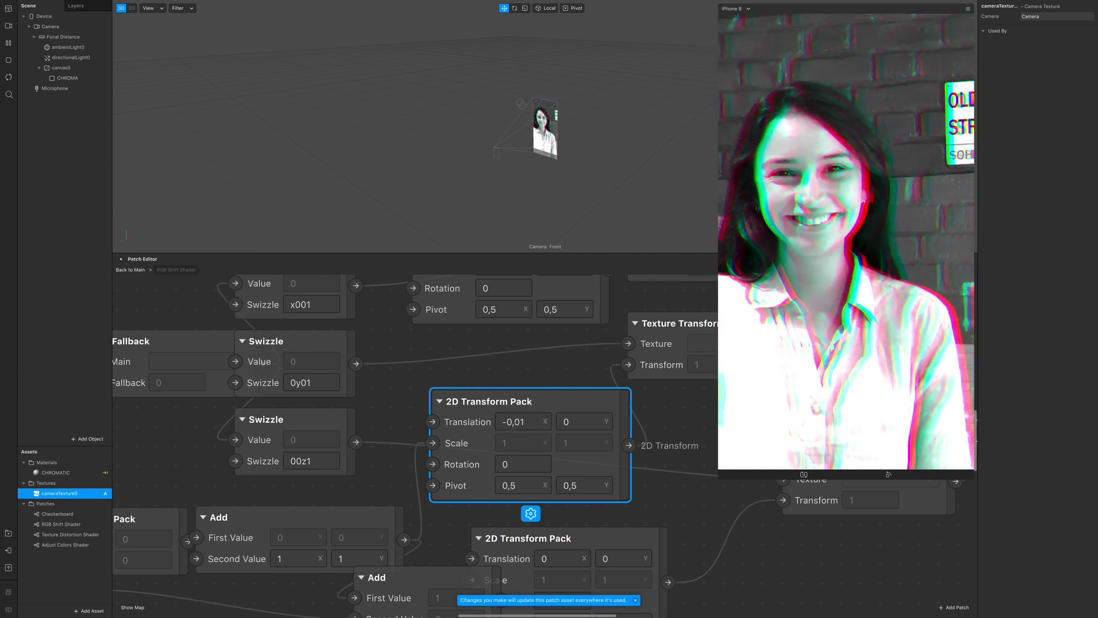
scroll(398, 373, right, 6)
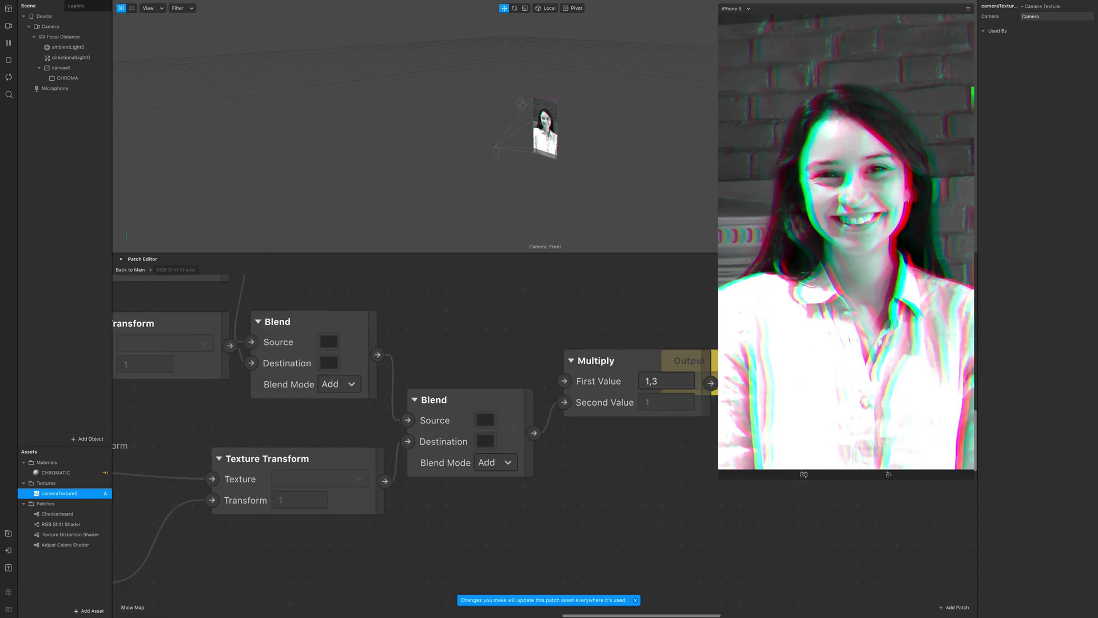
ctrl+scroll(399, 372, up, 2)
click(383, 381)
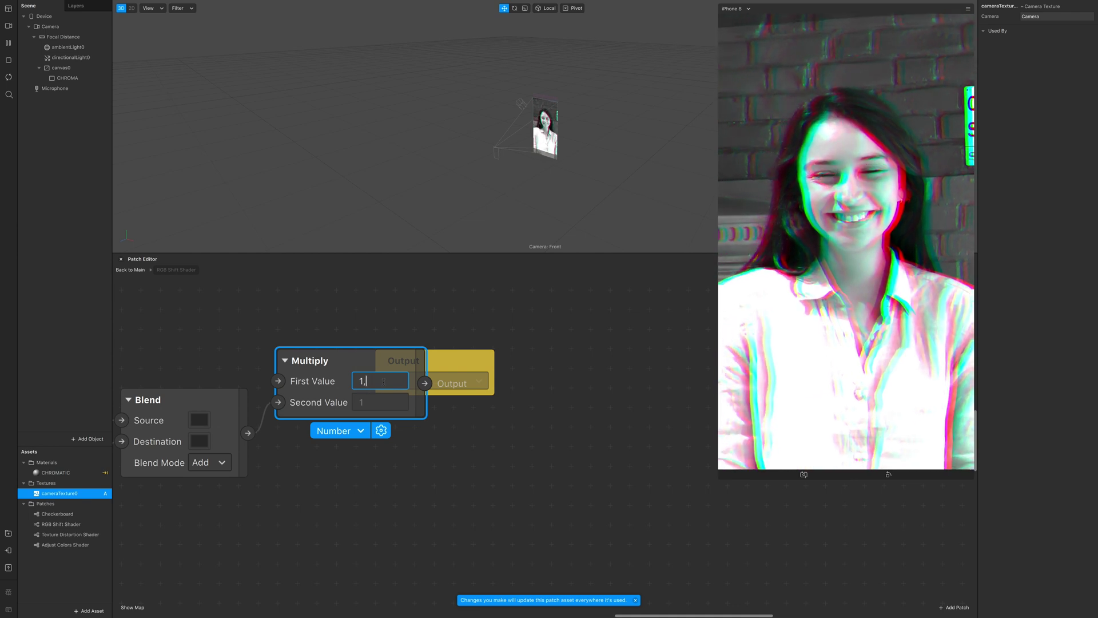
key(Return)
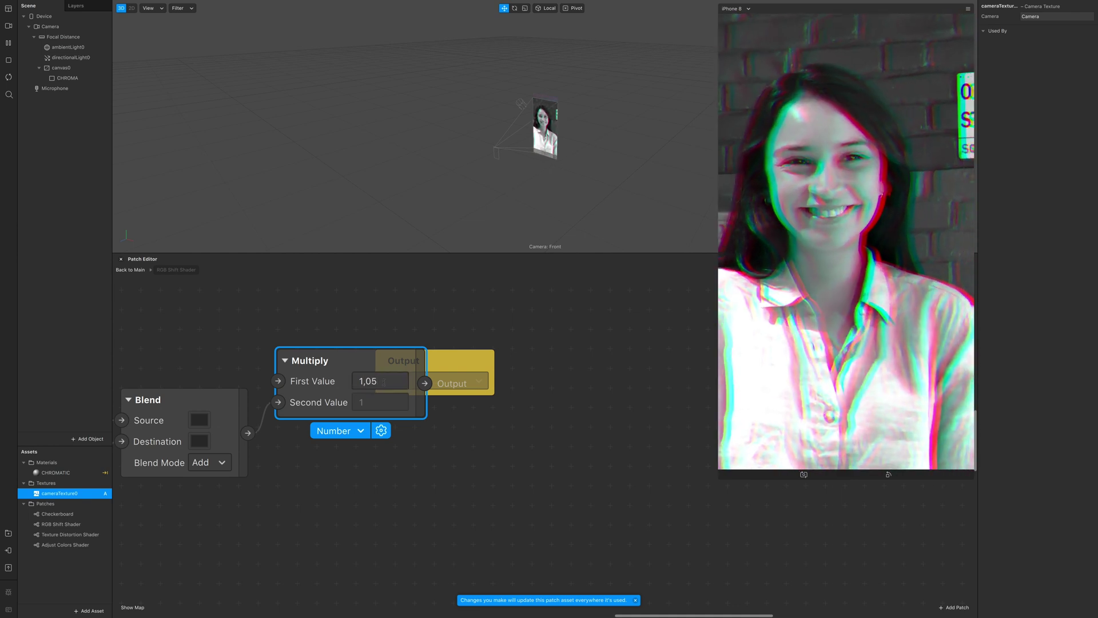
scroll(273, 347, right, 1)
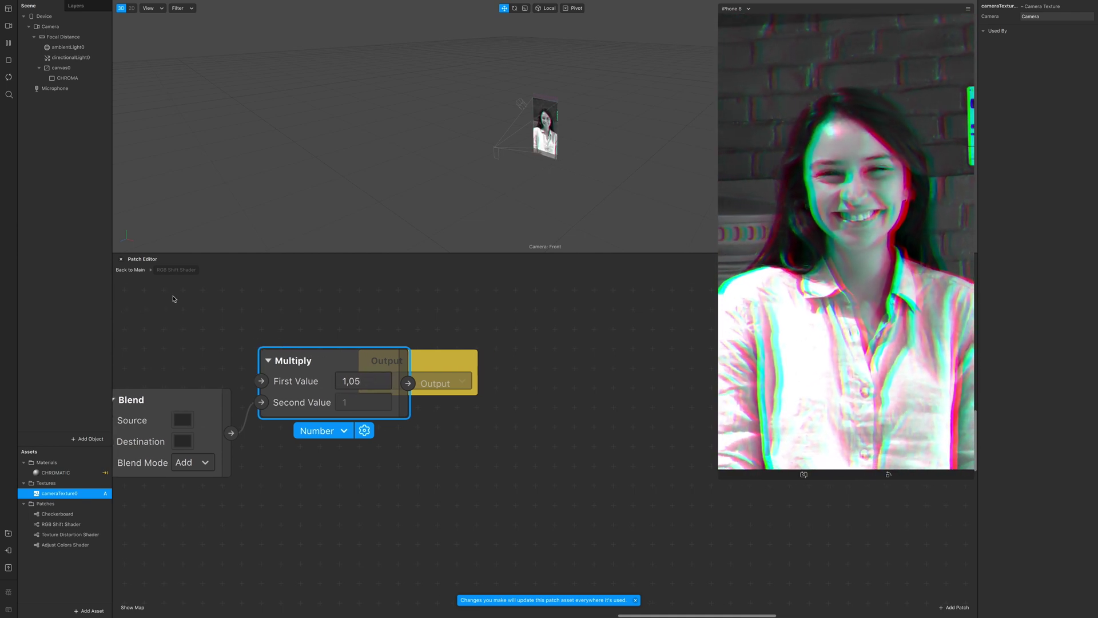
- Back in the main graph, briefly toggle Adjust Colors' inversion and move that node up
click(139, 271)
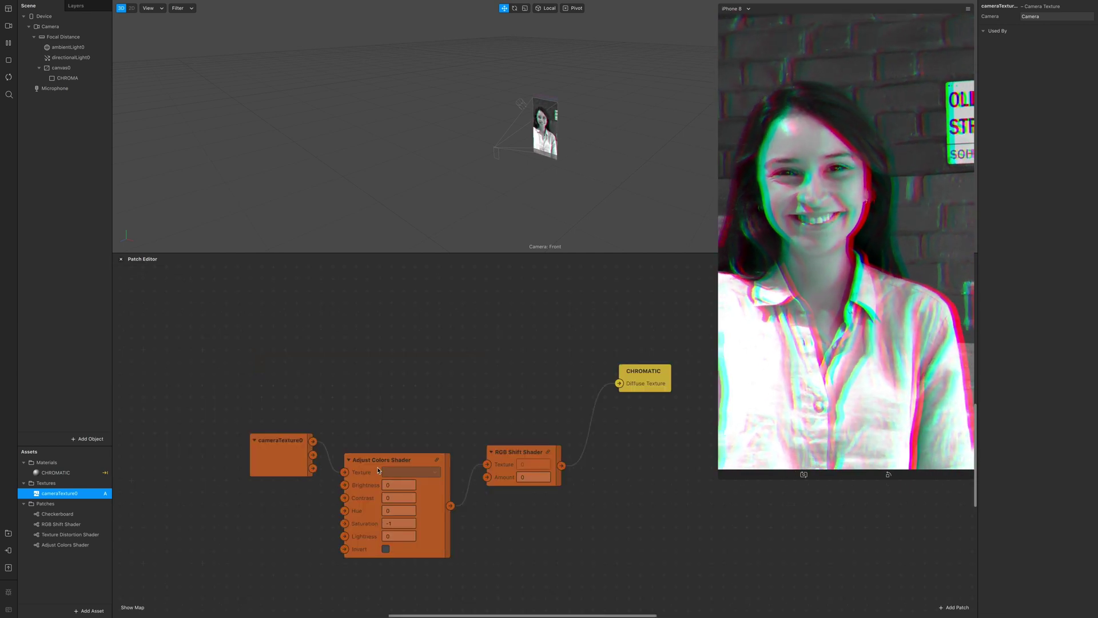
click(388, 549)
click(386, 550)
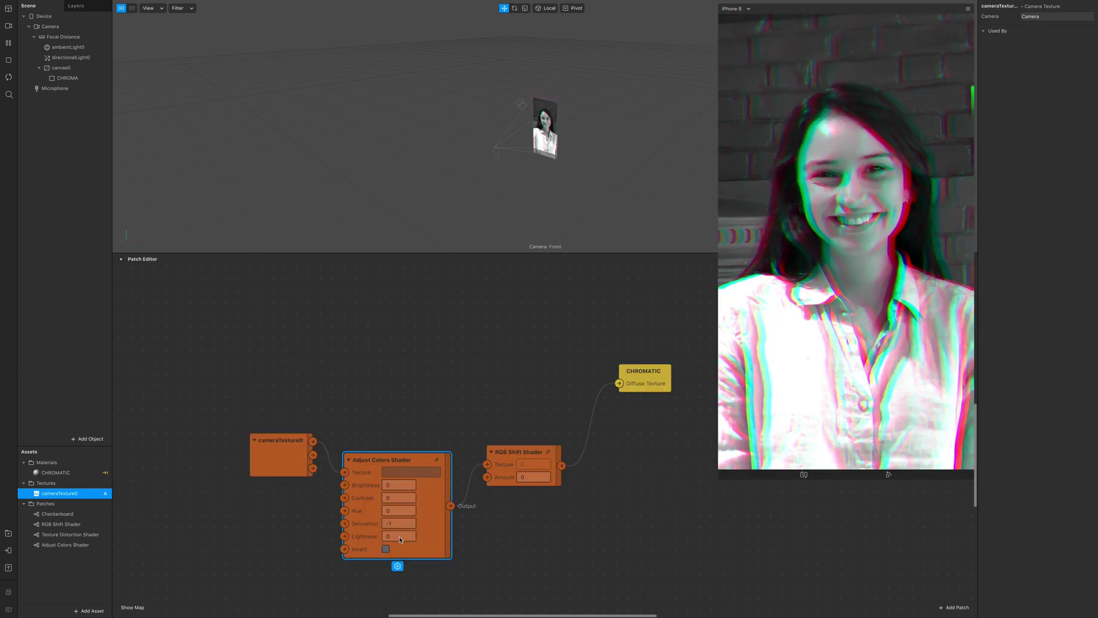
drag(410, 463, 406, 431)
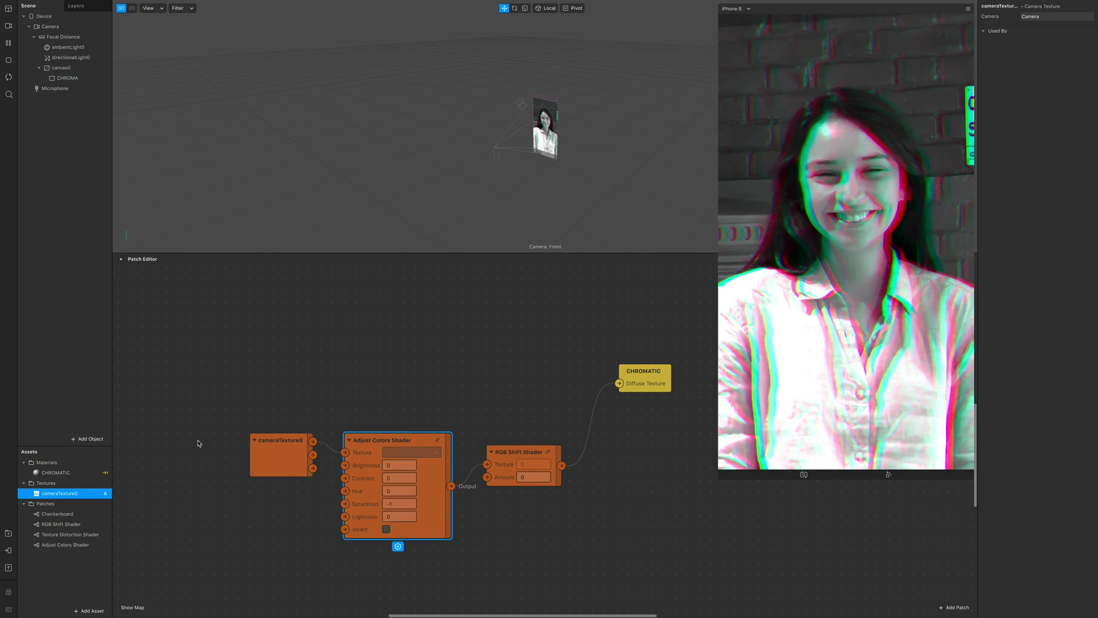
- Duplicate CHROMA, name the copy GLITCH, and give it a newly created material
click(68, 79)
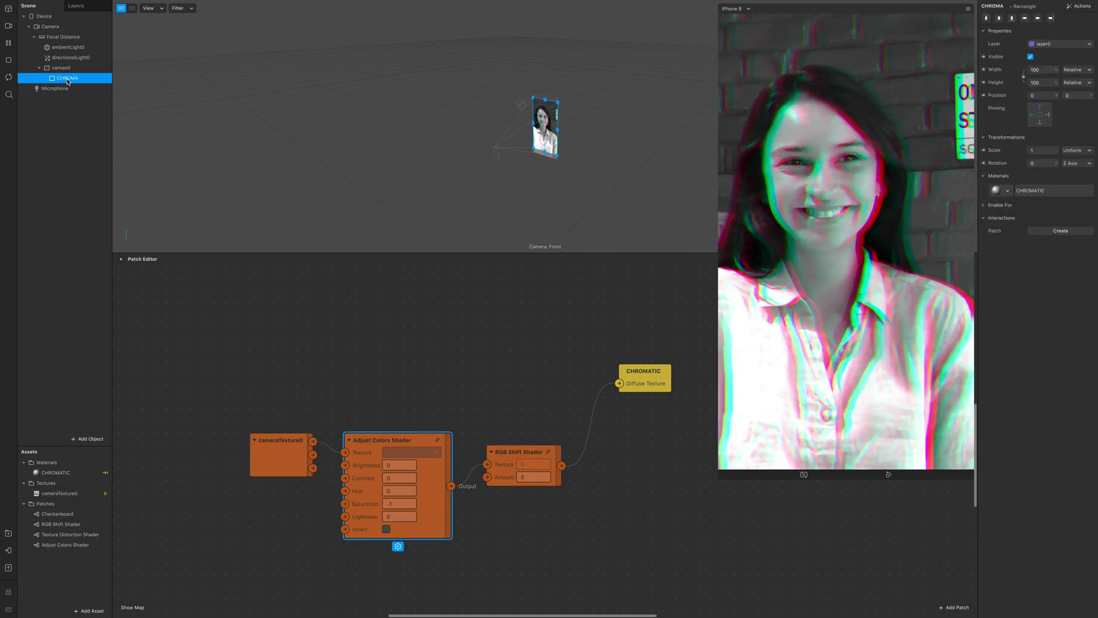
right_click(67, 82)
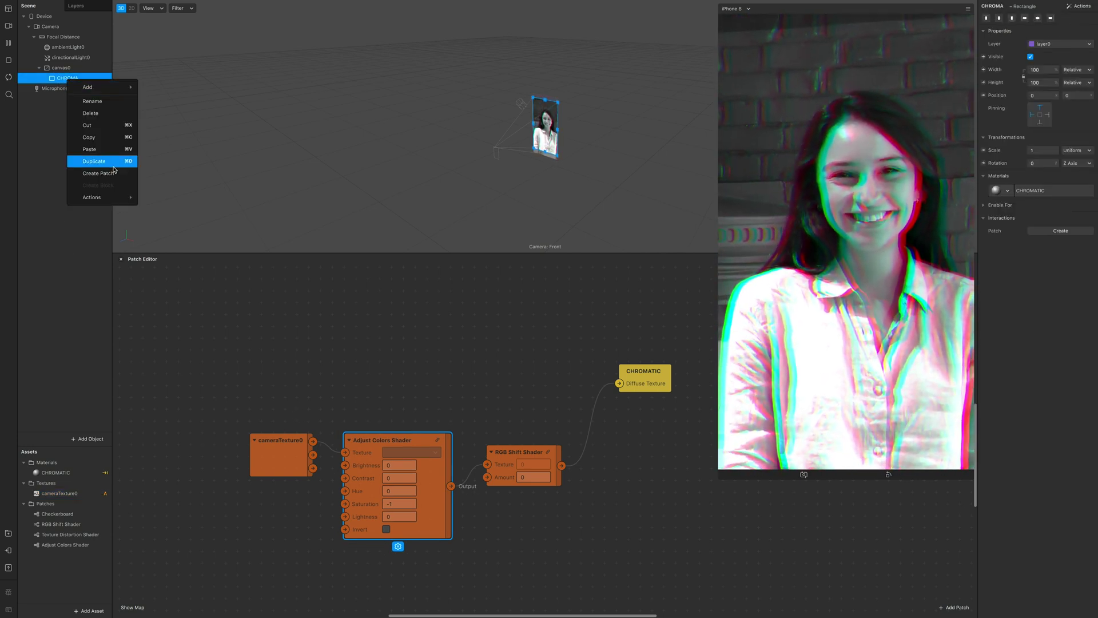
click(113, 166)
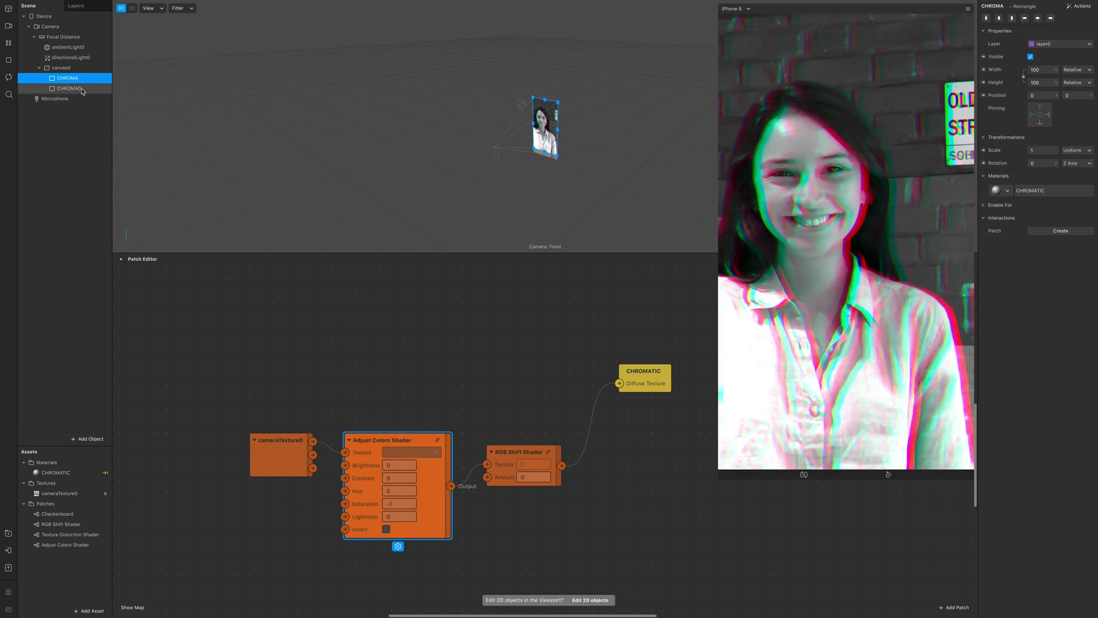
double_click(69, 89)
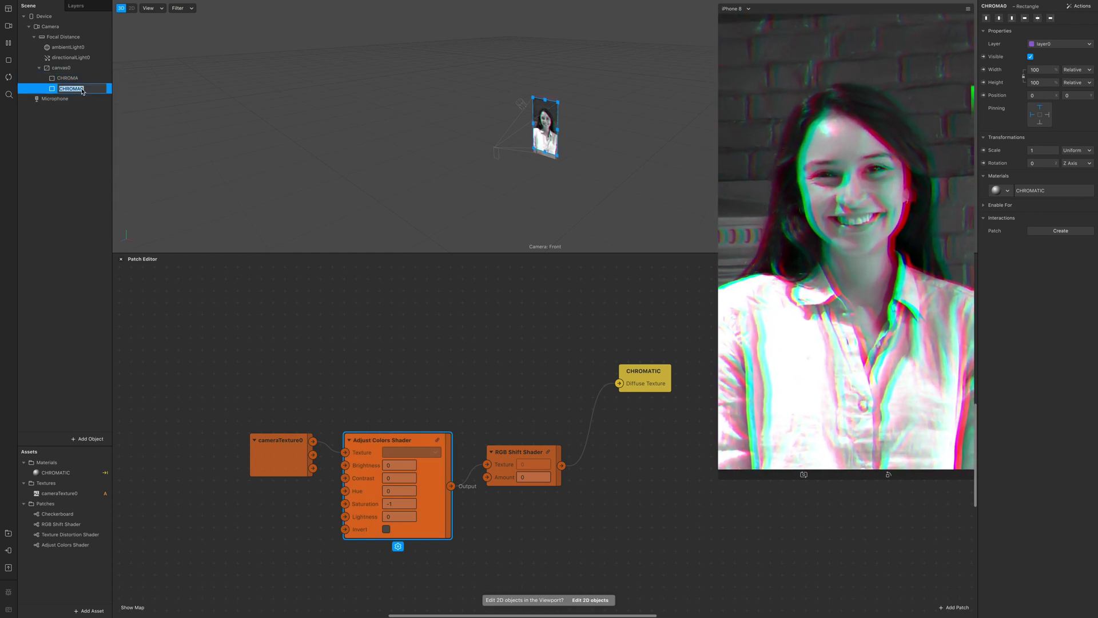
text(GLITCH)
key(Return)
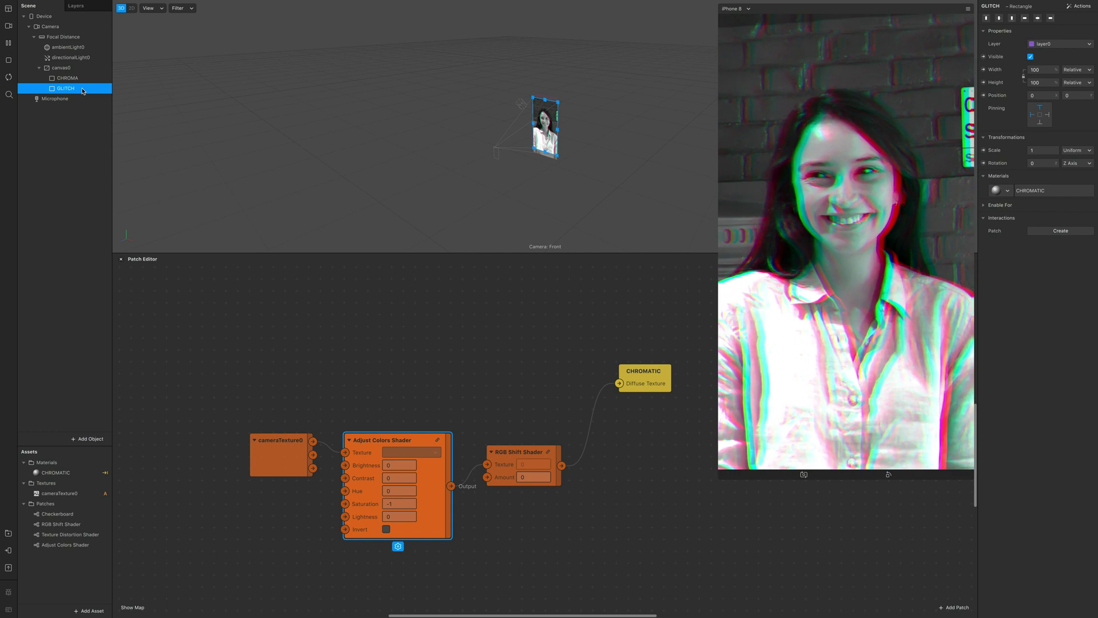
click(1002, 190)
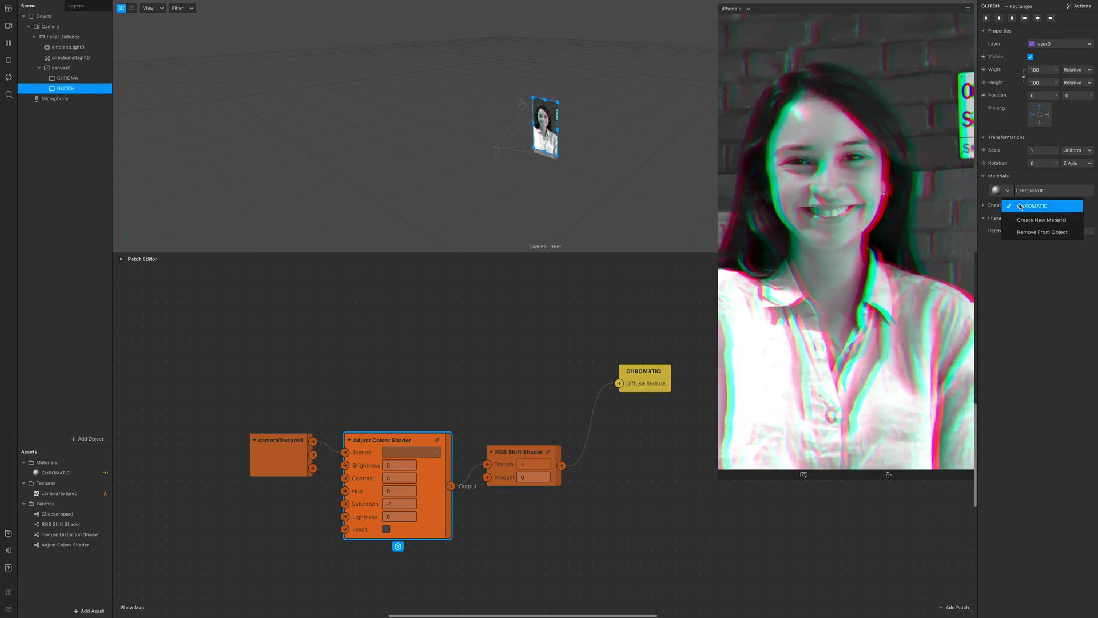
click(1042, 221)
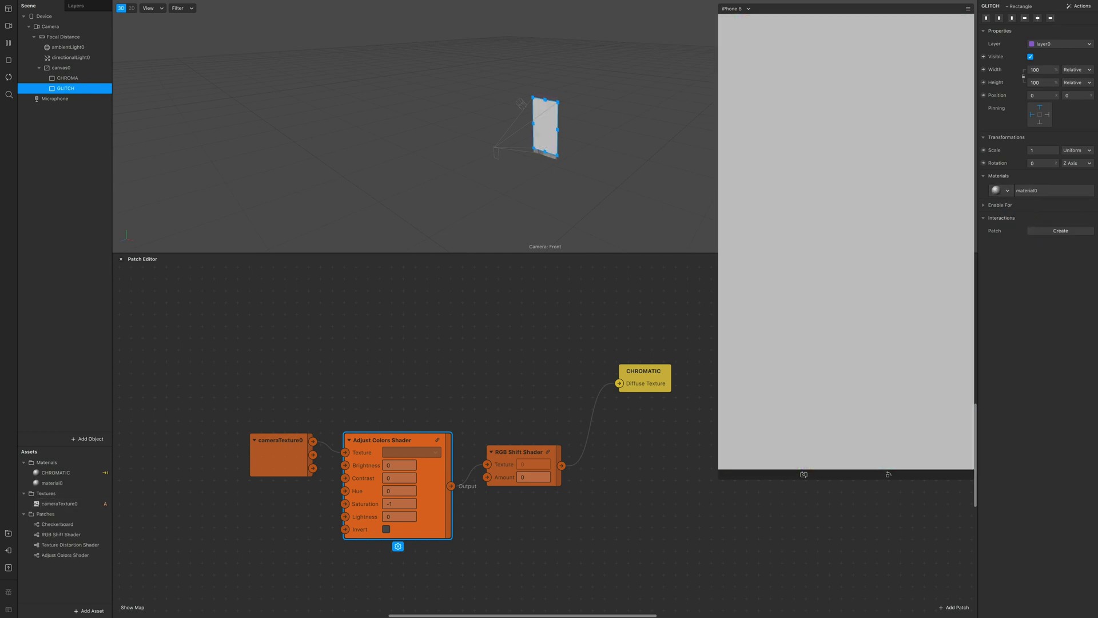
- Rename material0 to GLITCH_MAT, make it Flat, and expose its texture as a graph patch
double_click(75, 484)
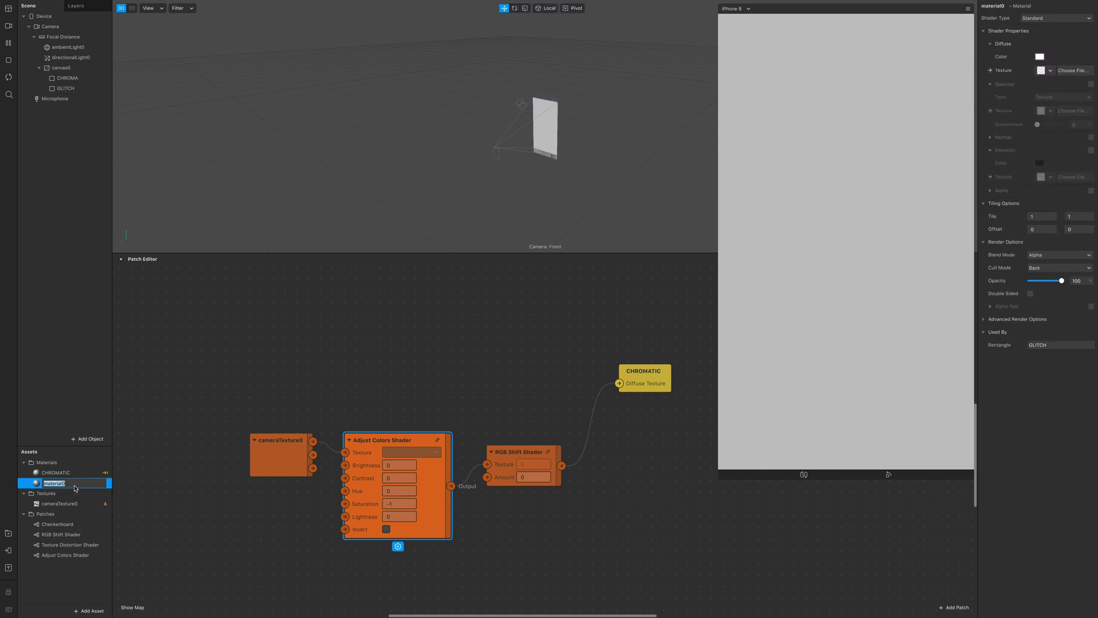
text(GLITCH_MAT)
key(Return)
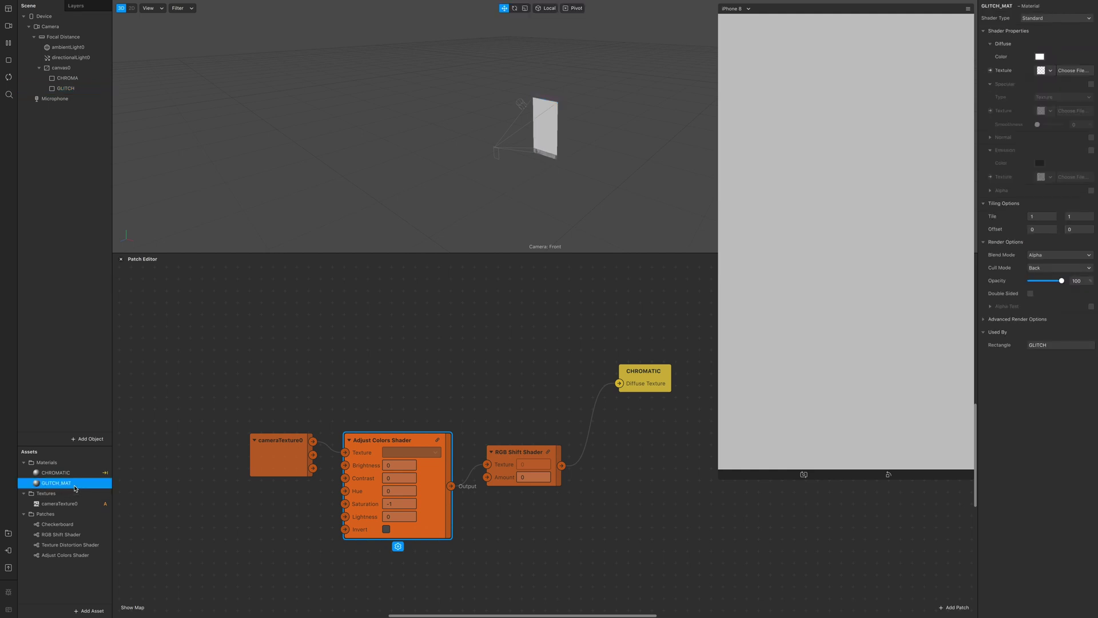
click(1034, 17)
click(1034, 20)
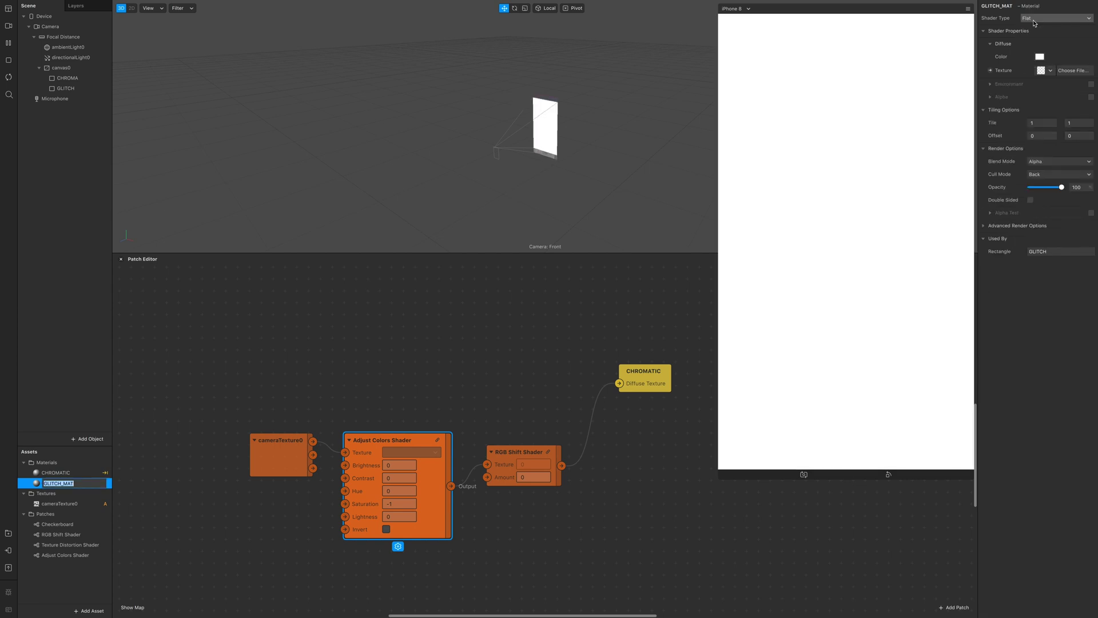
click(990, 71)
drag(570, 456, 563, 266)
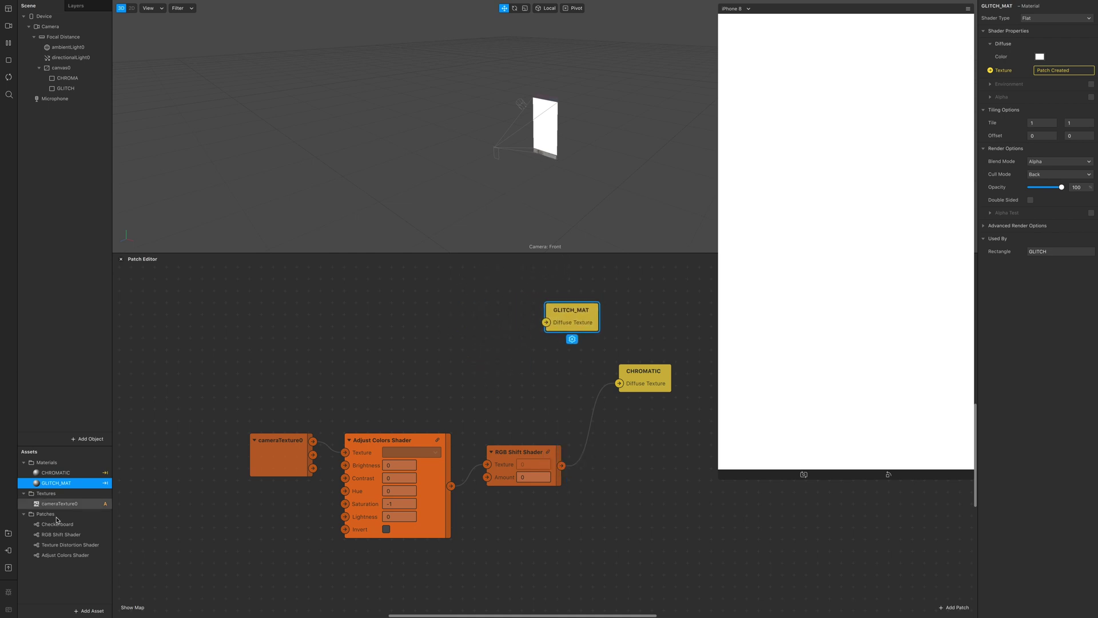
- Add Checkerboard and Texture Distortion Shader patches and arrange them beside GLITCH_MAT
drag(95, 520, 327, 354)
drag(232, 409, 244, 323)
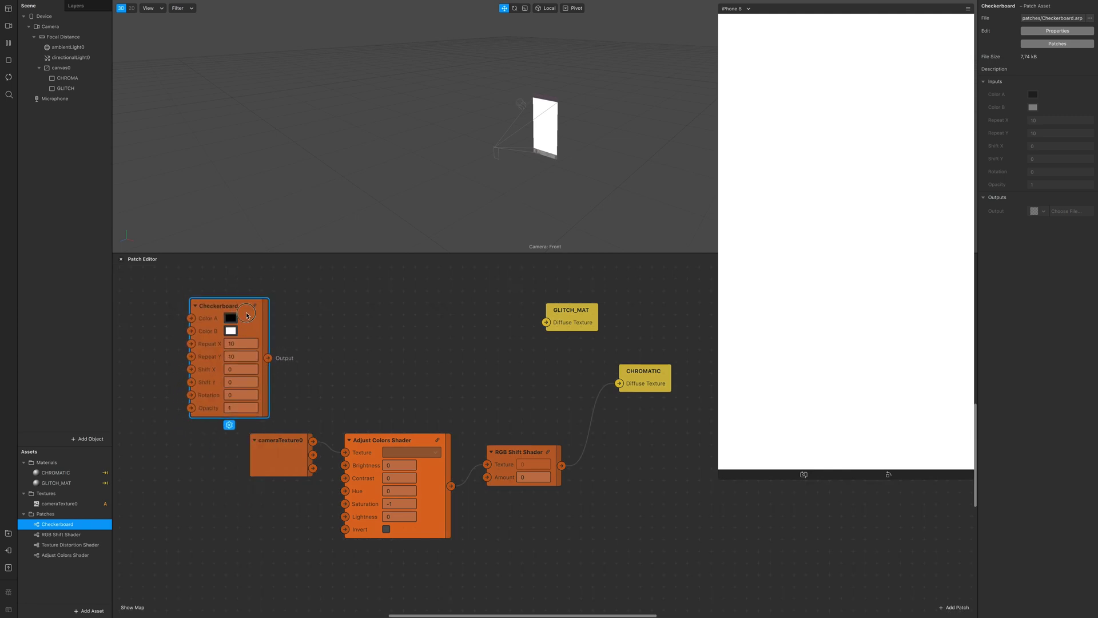
drag(280, 468, 278, 503)
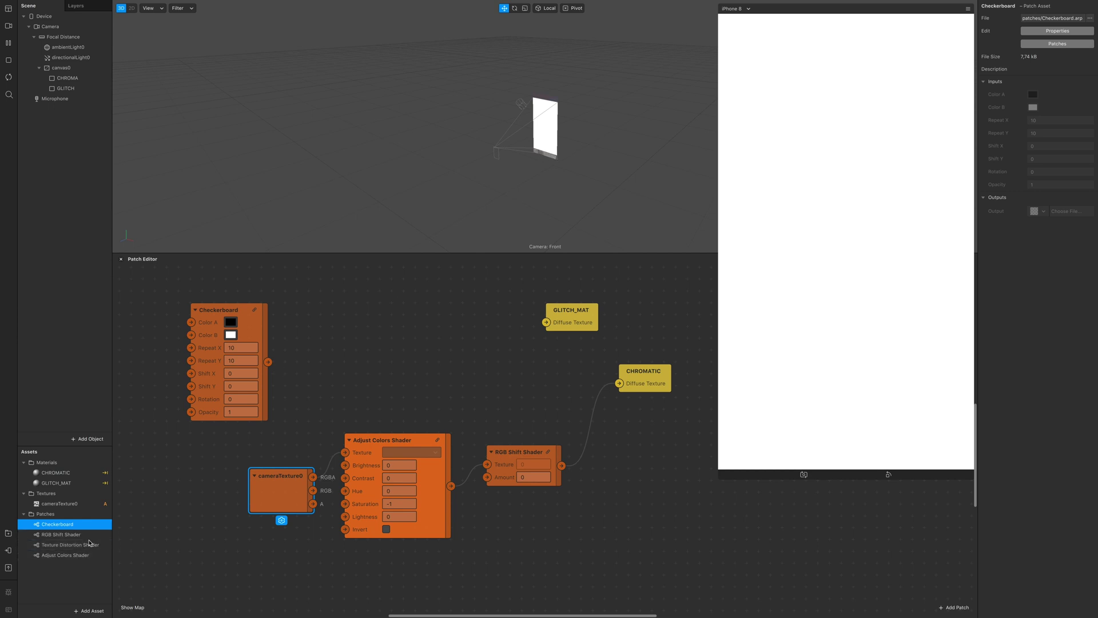
drag(89, 543, 440, 319)
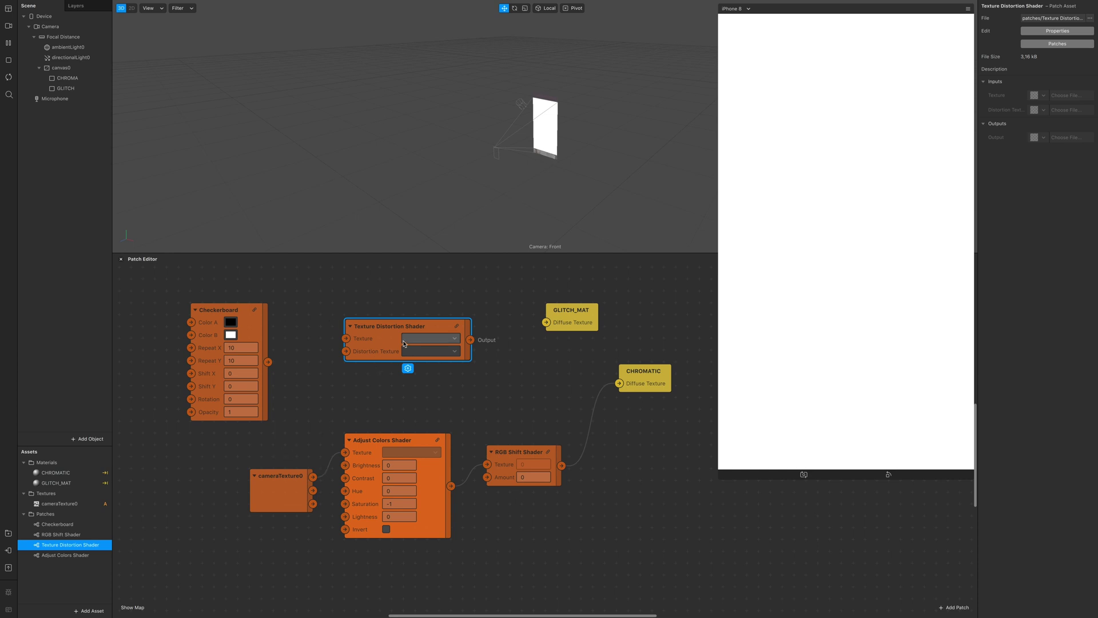
drag(395, 327, 424, 536)
scroll(423, 537, down, 3)
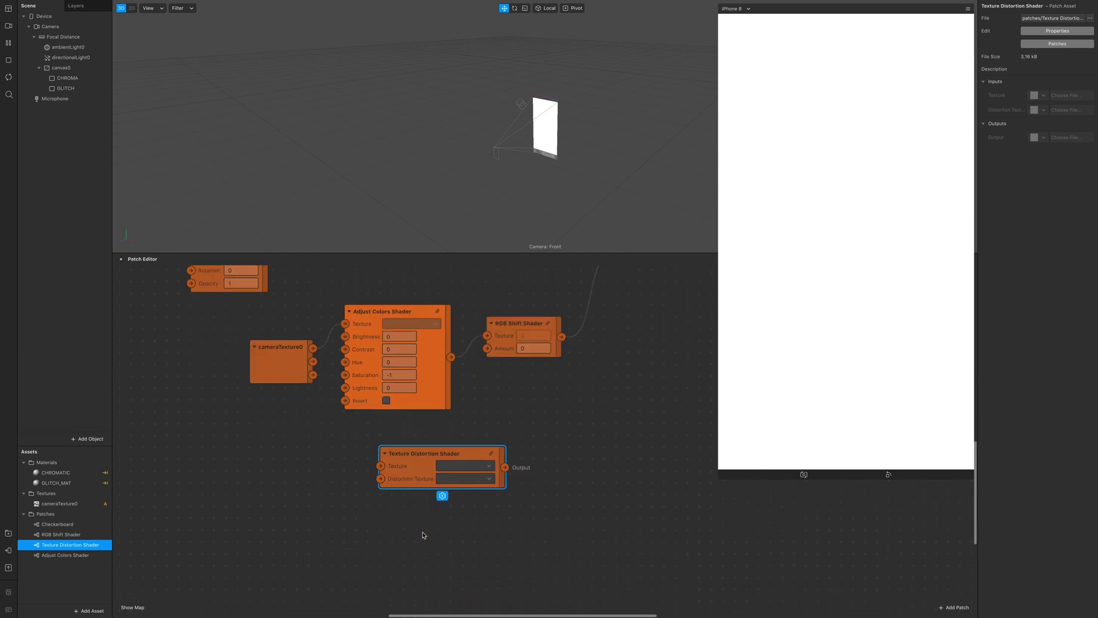
drag(581, 269, 604, 544)
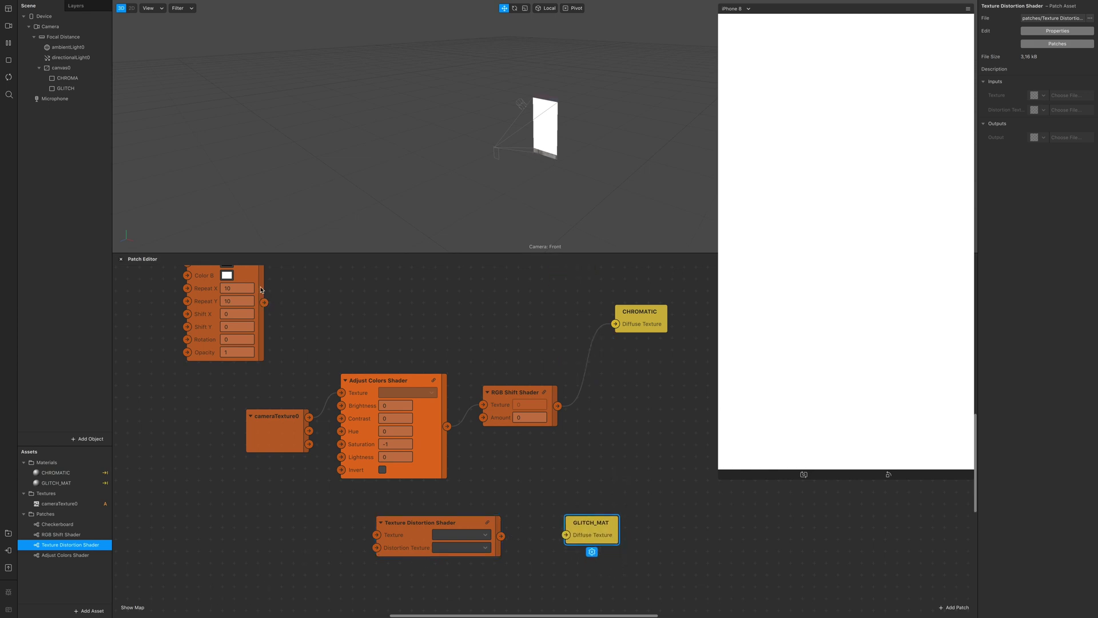
drag(261, 290, 286, 600)
scroll(292, 521, down, 3)
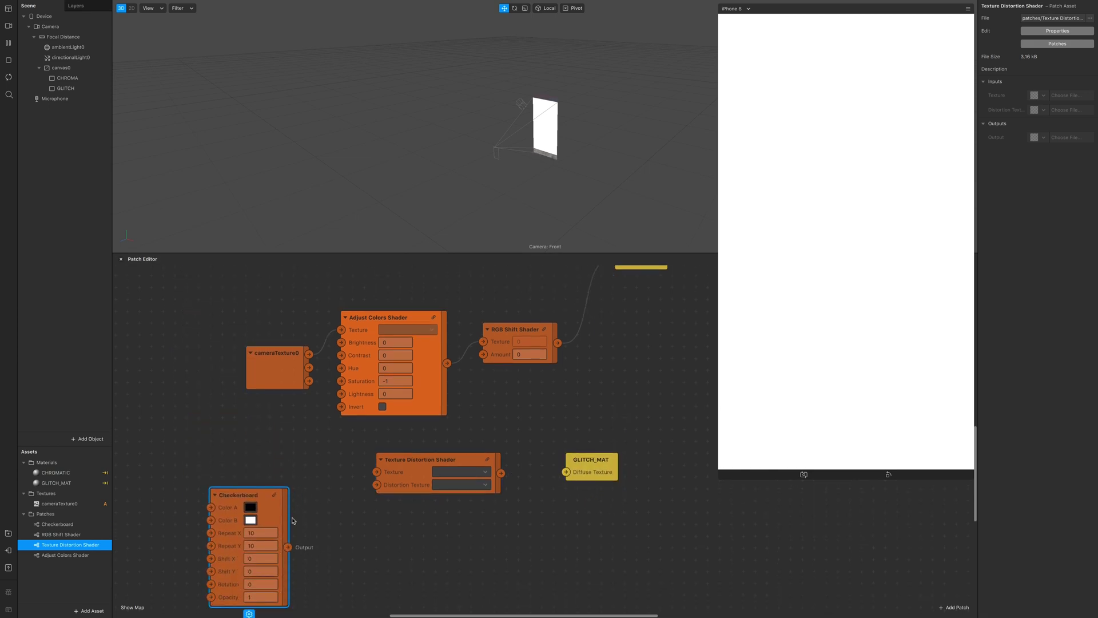
- Connect cameraTexture0 to the distortion shader's Texture and delete the duplicate Adjust Colors Shader
drag(309, 354, 377, 472)
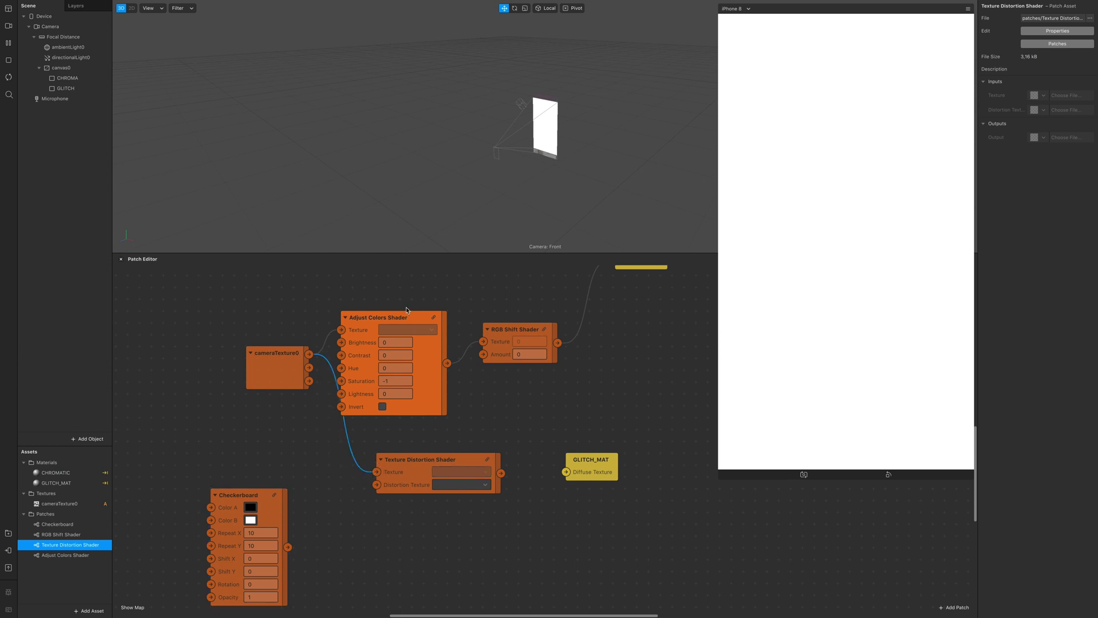
drag(410, 321, 424, 292)
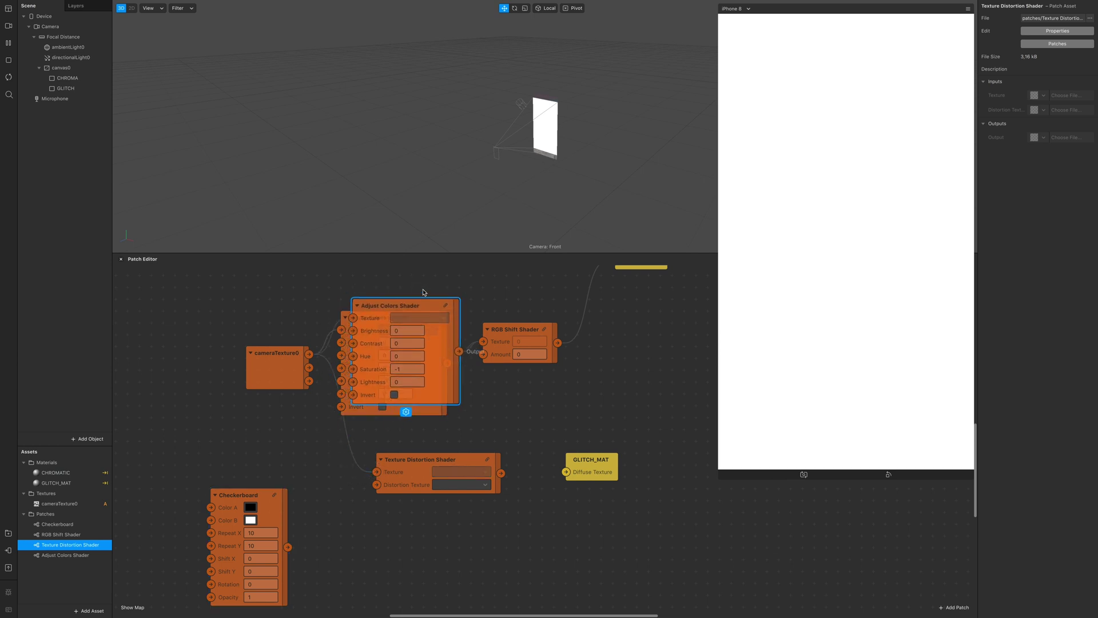
click(346, 314)
drag(361, 362, 249, 433)
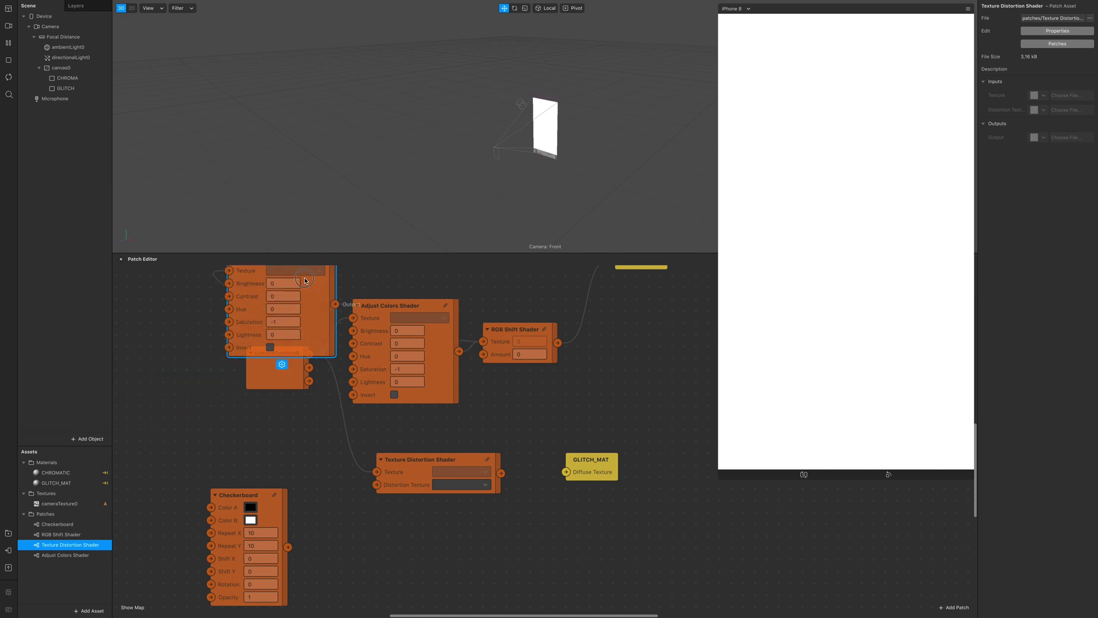
drag(305, 280, 389, 292)
click(377, 313)
key(Delete)
- Wire Checkerboard into Distortion Texture and the shader's Output into GLITCH_MAT's Diffuse Texture
scroll(378, 540, down, 2)
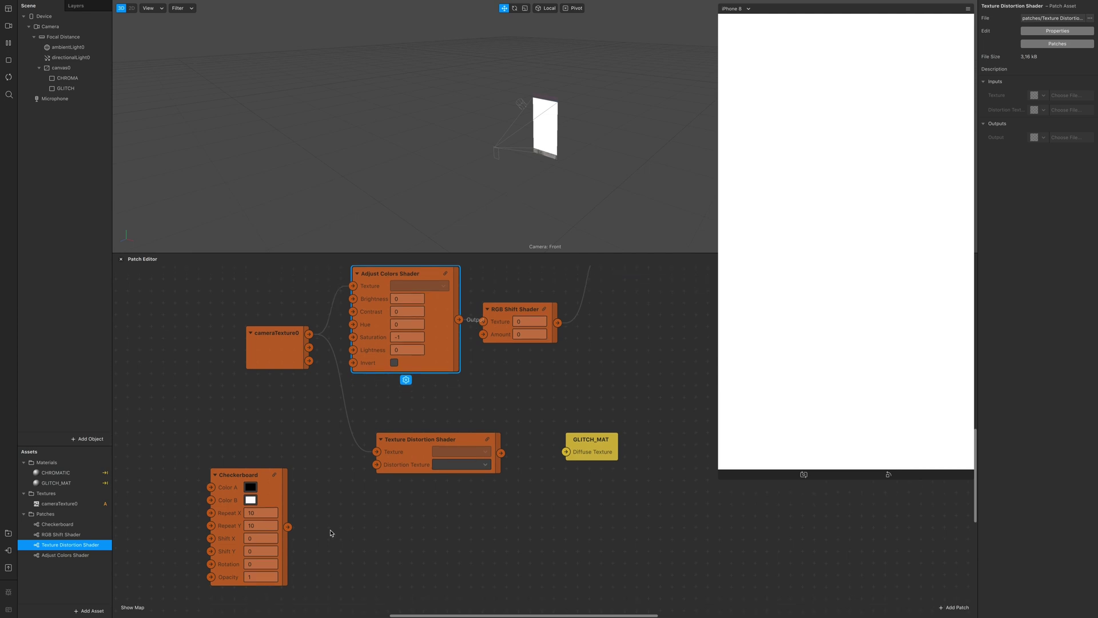
drag(288, 527, 381, 466)
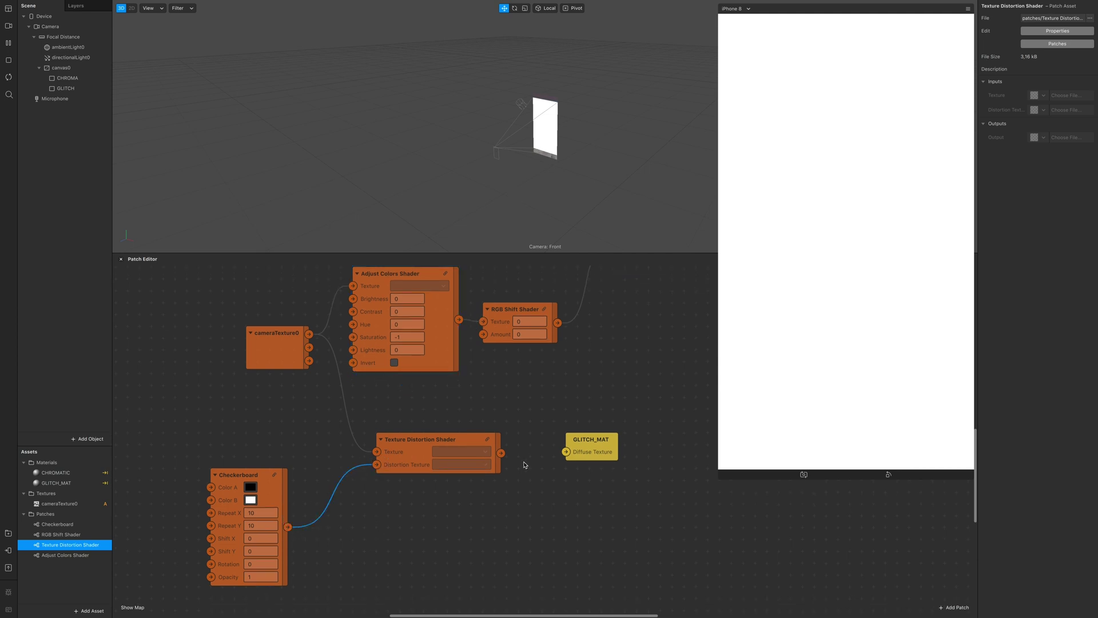
drag(501, 454, 566, 452)
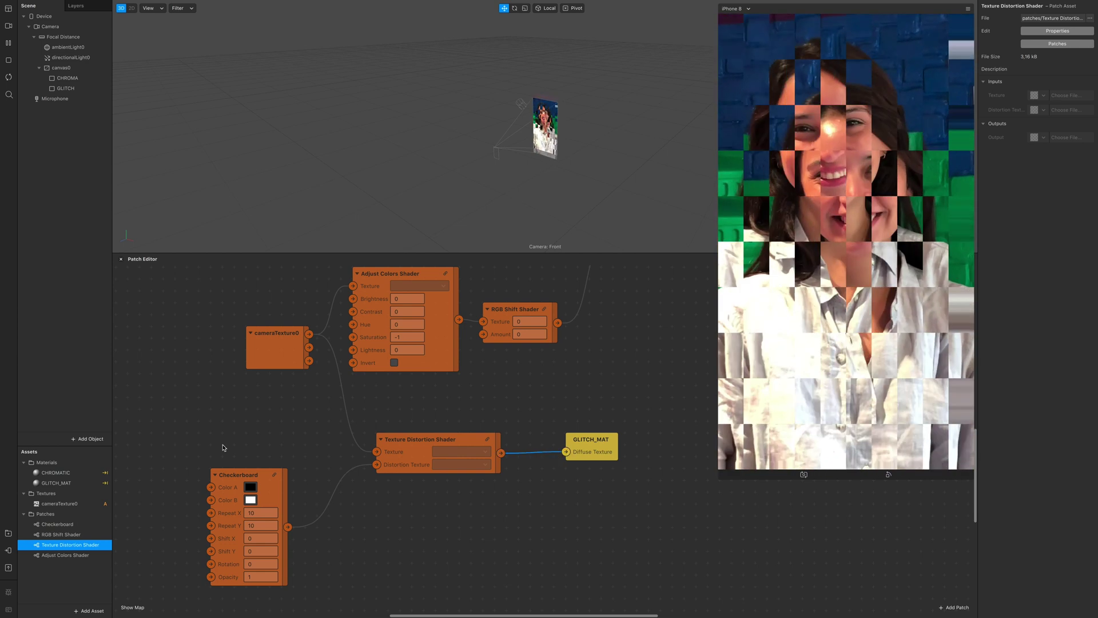
- Set the Checkerboard patch's Repeat X to 2 and Repeat Y to 25
click(265, 513)
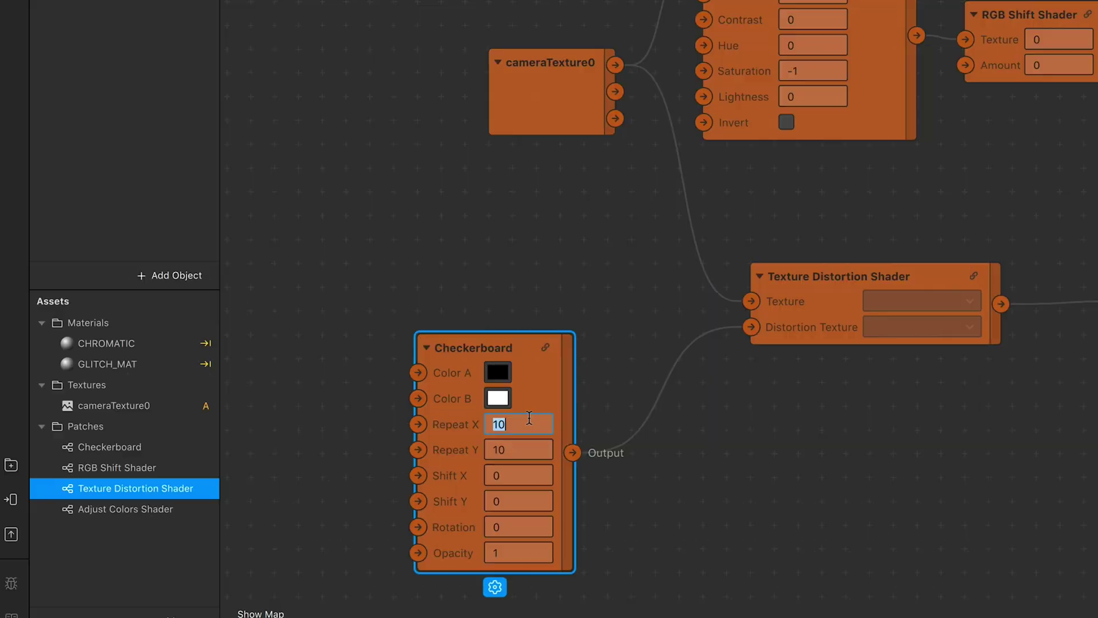
text(2)
click(524, 451)
text(3)
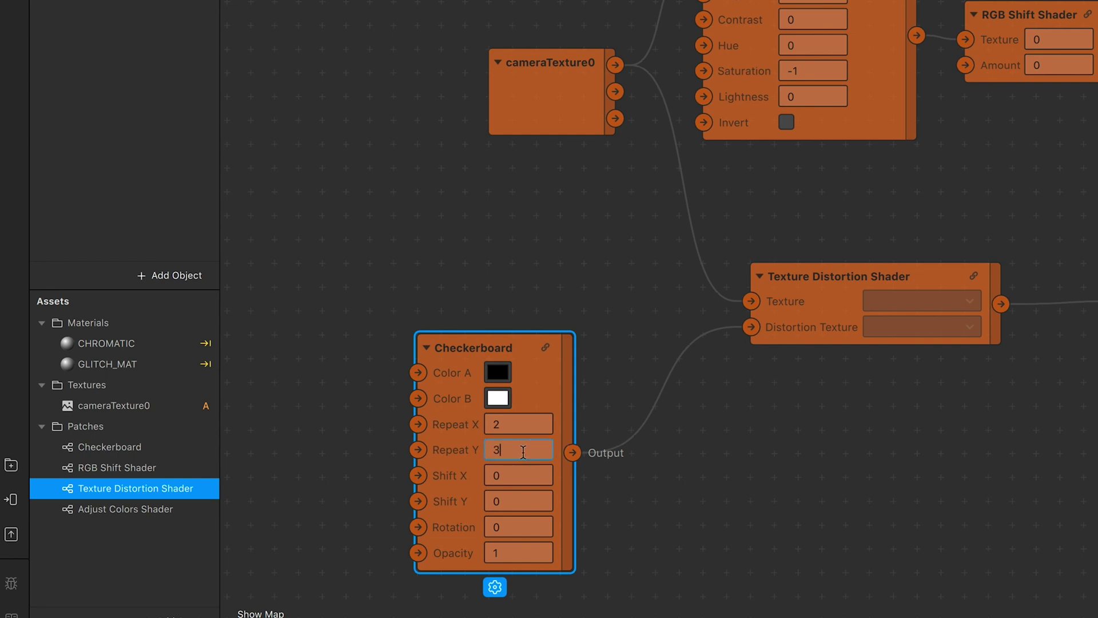
text(0)
key(Return)
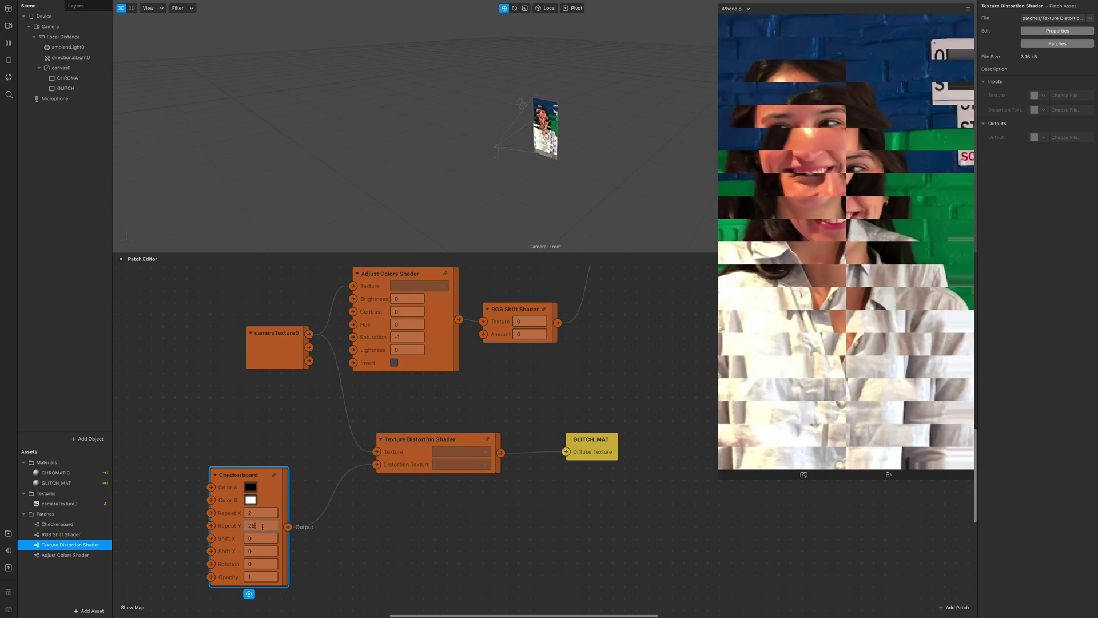
key(Return)
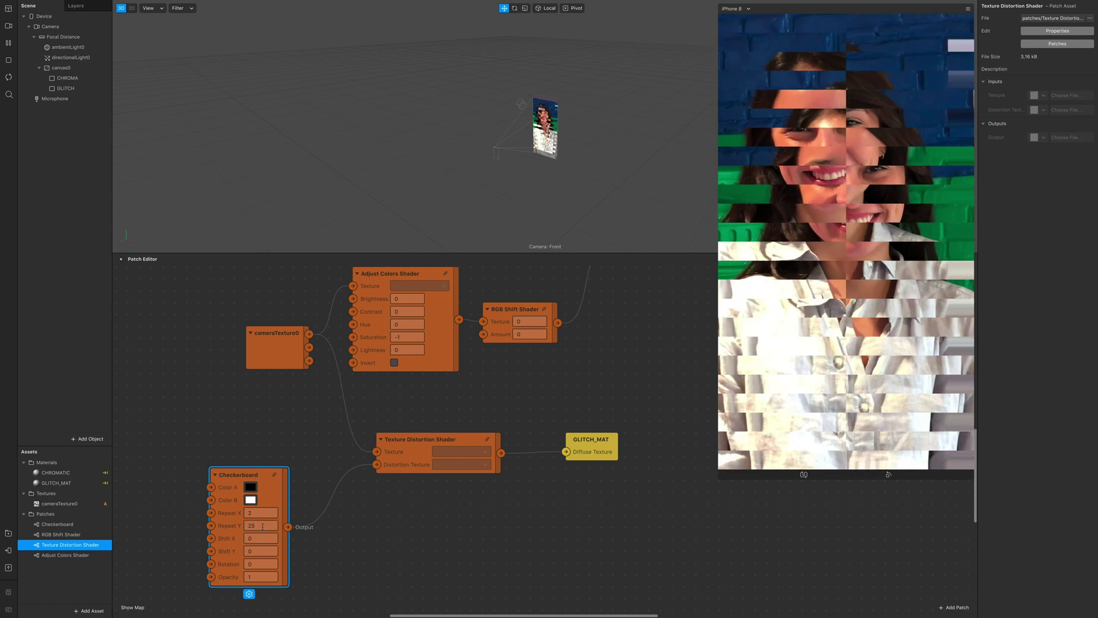
scroll(259, 528, left, 3)
scroll(259, 528, down, 2)
scroll(257, 531, up, 3)
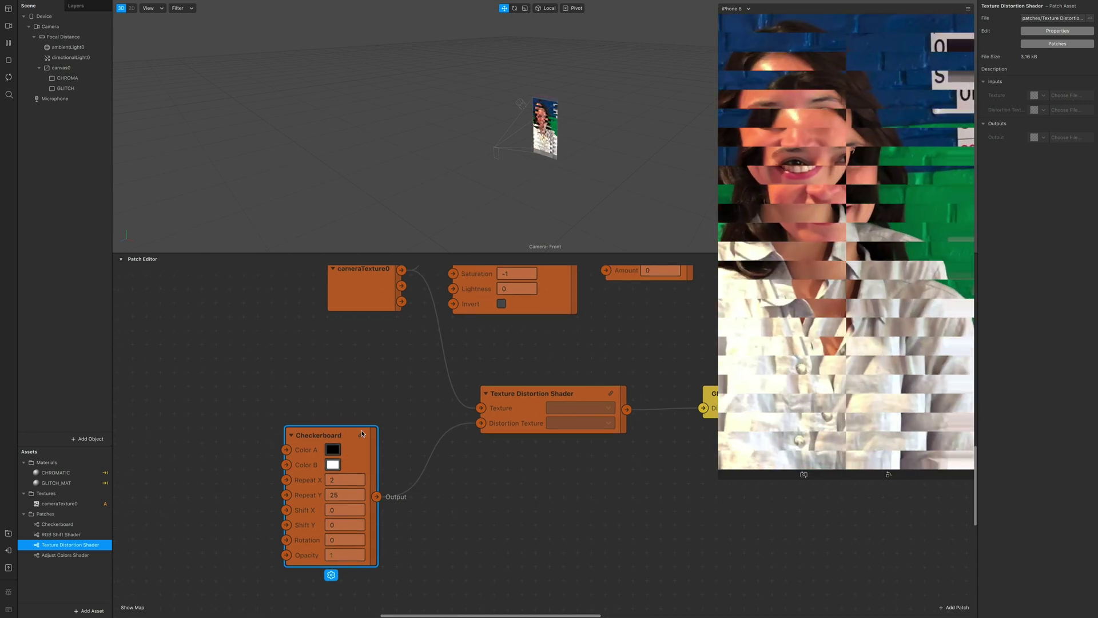
- Open the Checkerboard patch and set its SDF Rectangle's Center X to 0,2
double_click(360, 437)
scroll(361, 438, right, 10)
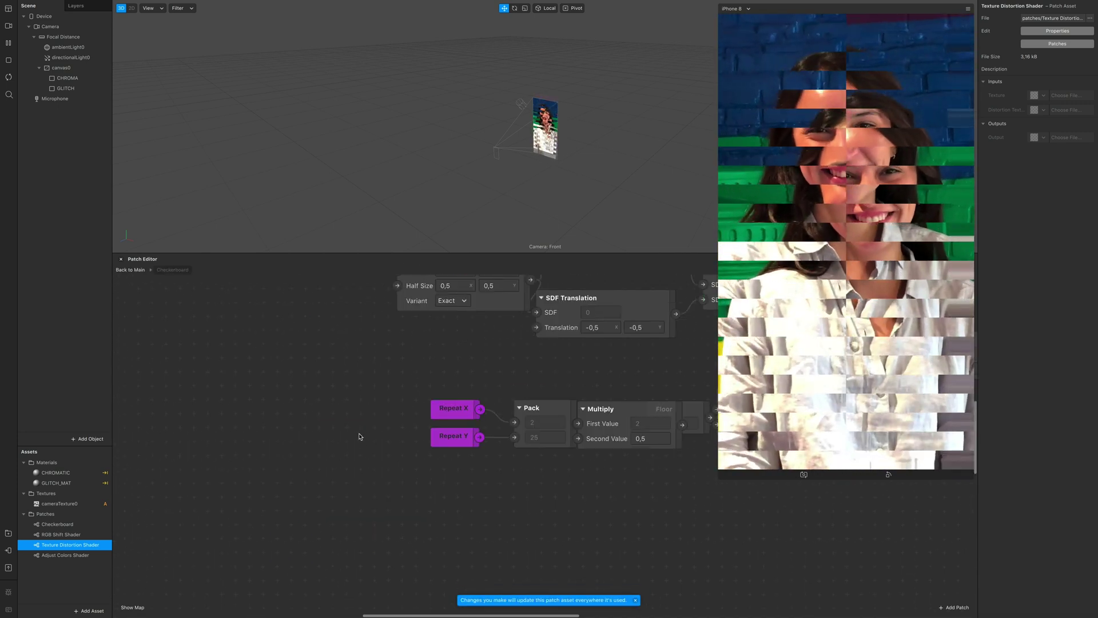
scroll(358, 437, right, 5)
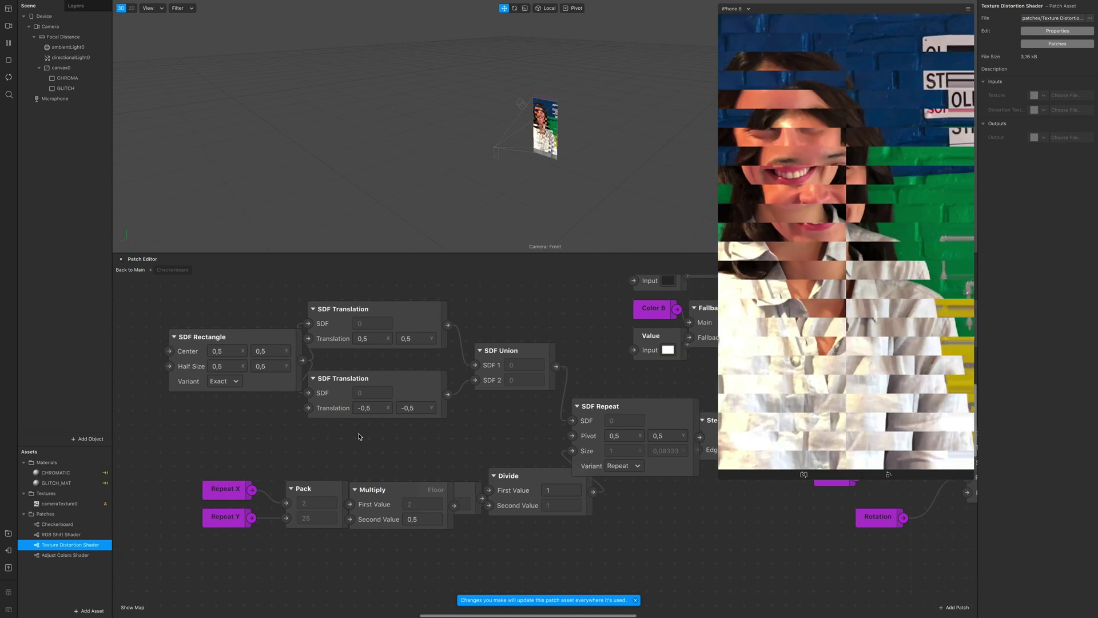
scroll(339, 426, right, 4)
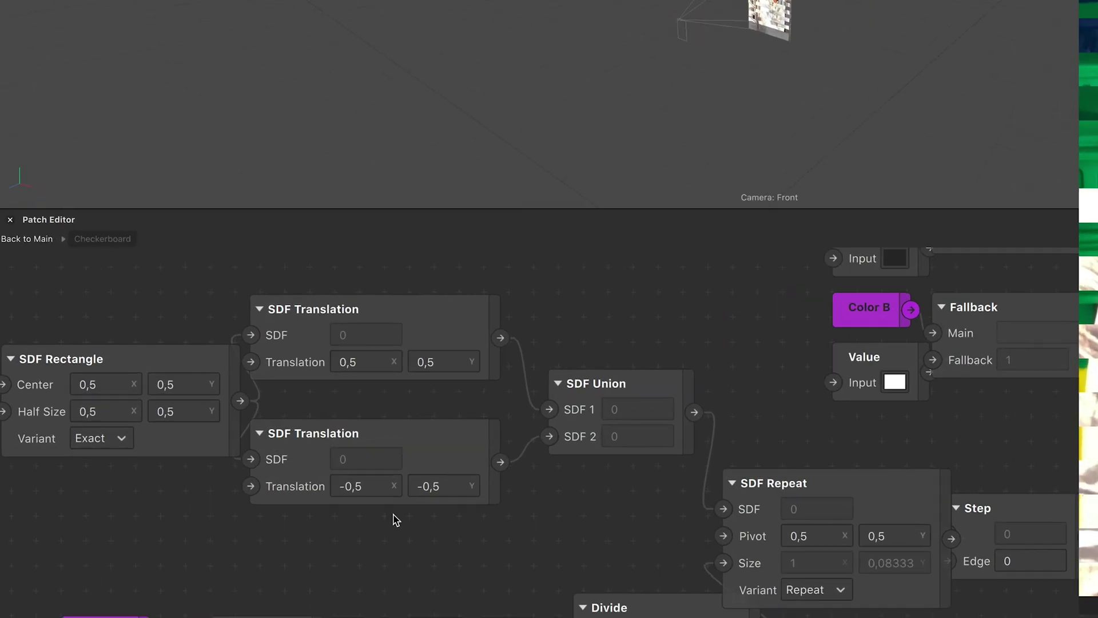
scroll(396, 519, right, 1)
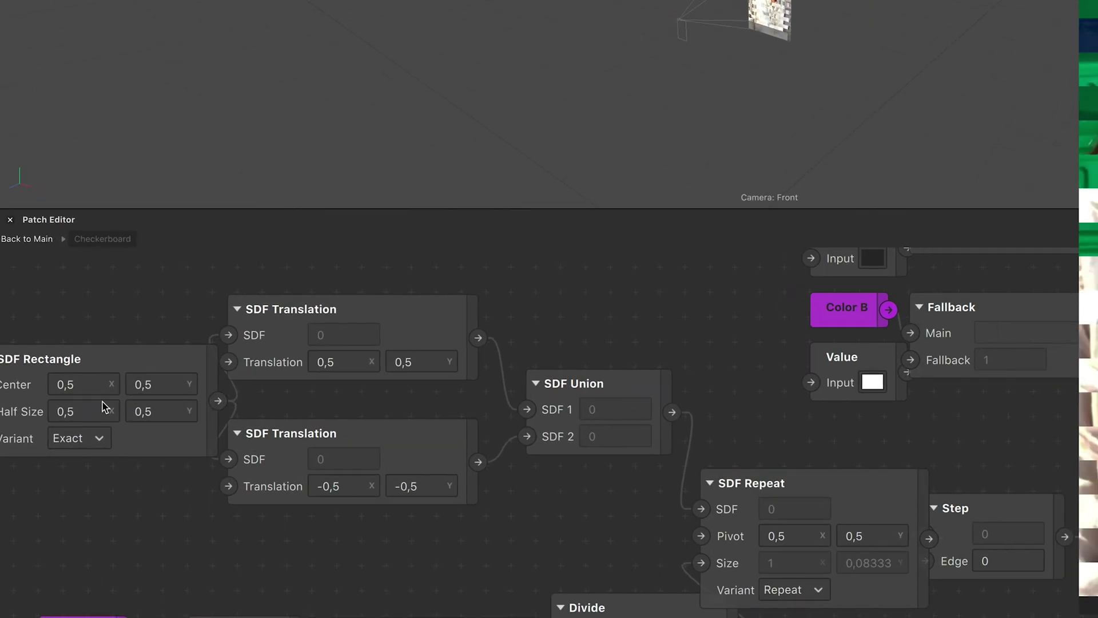
double_click(97, 385)
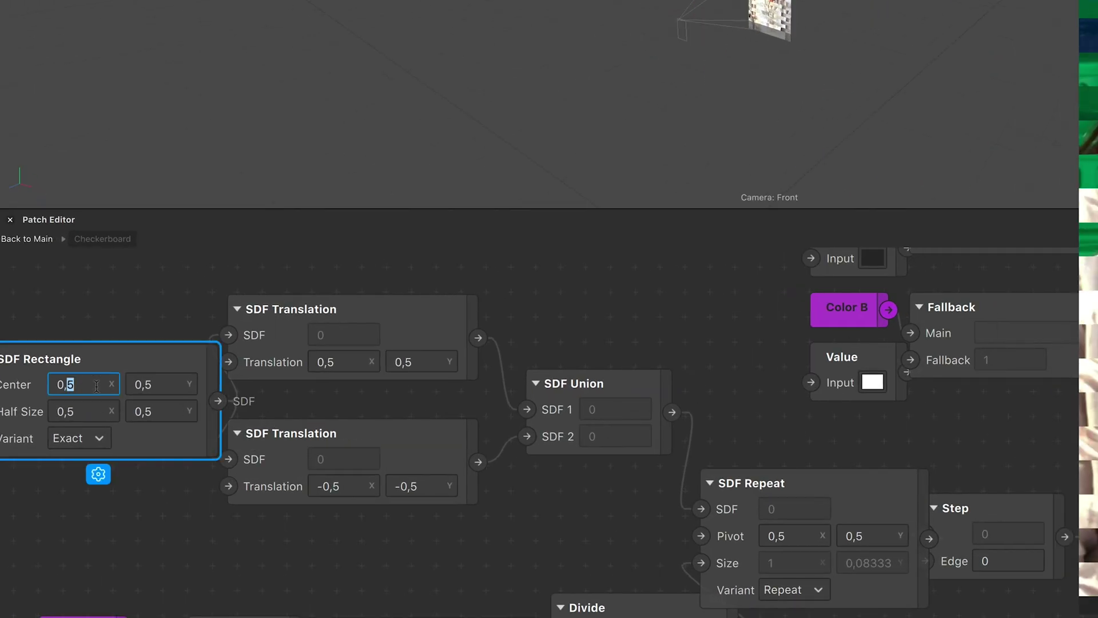
text(23)
key(BackSpace)
key(Return)
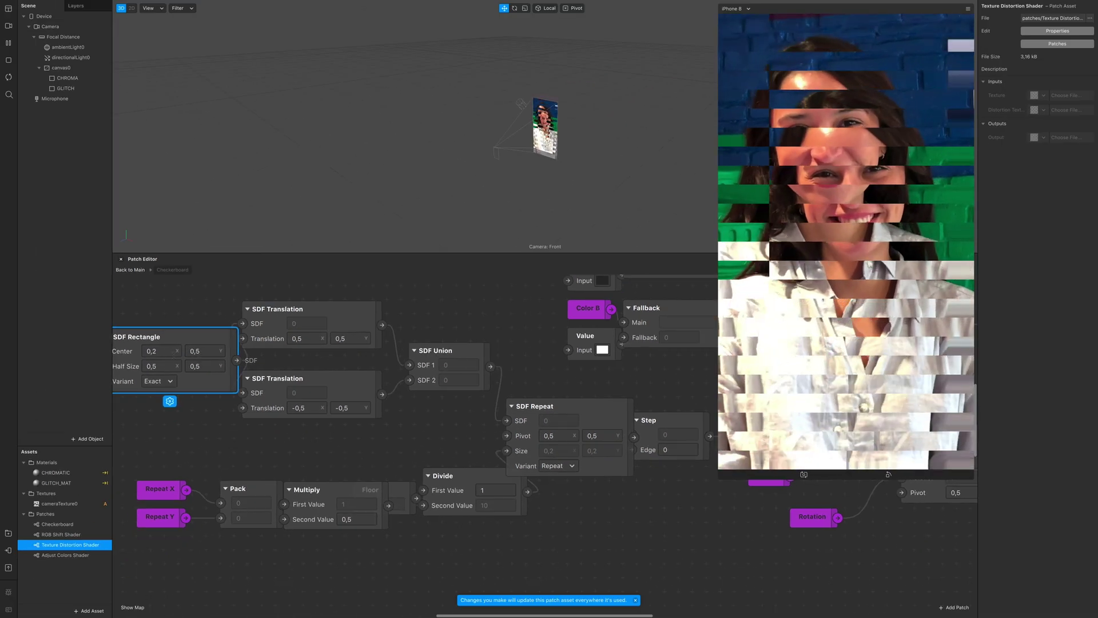
scroll(174, 355, left, 5)
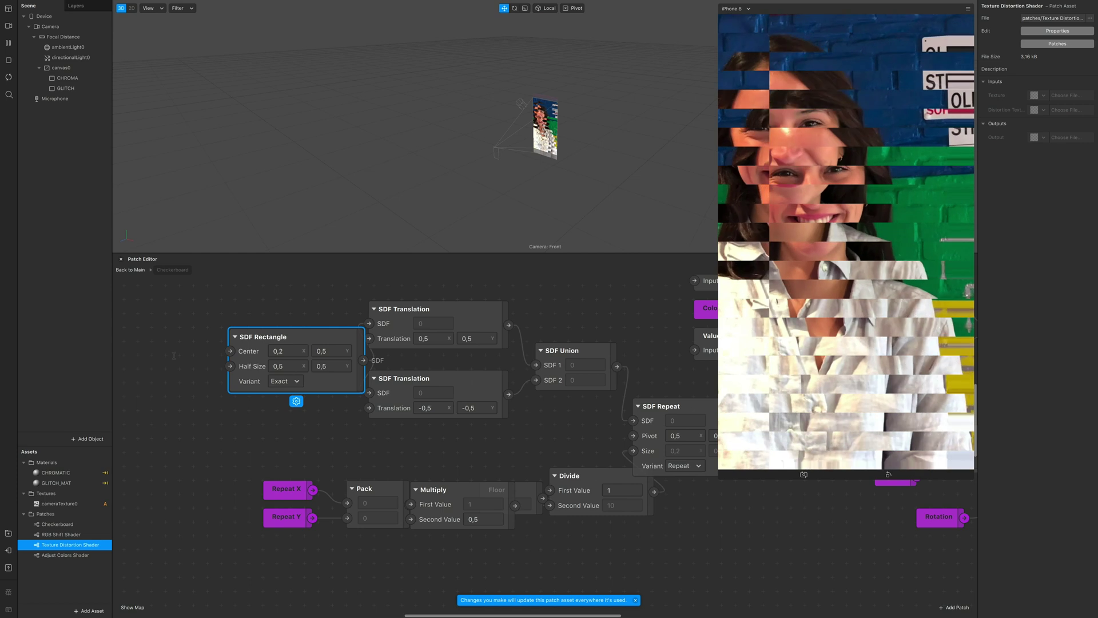
scroll(173, 355, left, 5)
double_click(174, 311)
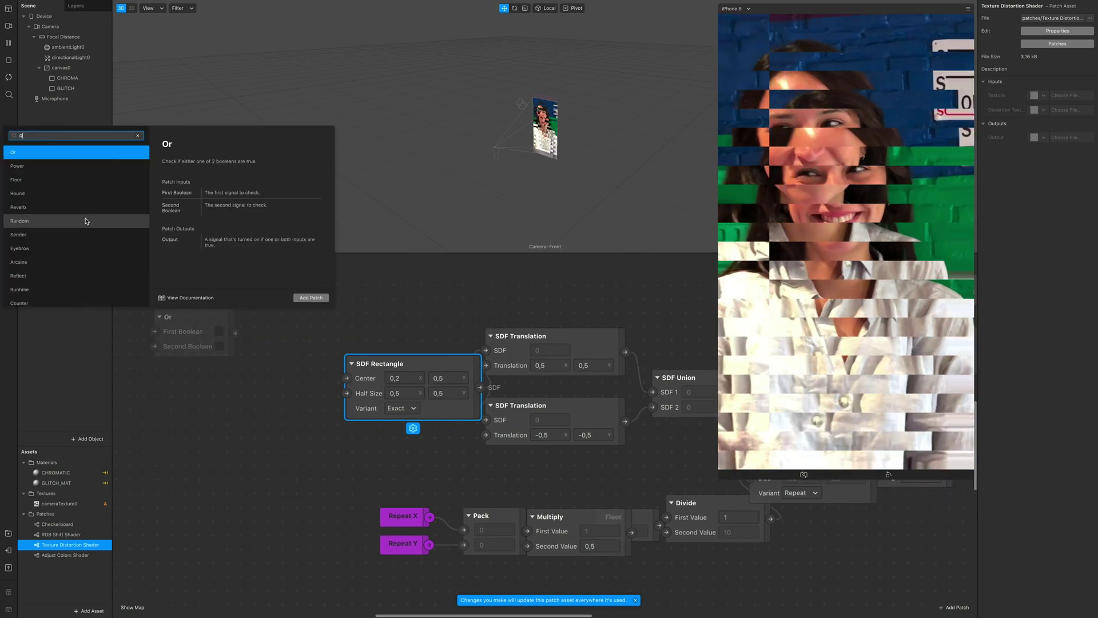
- Add a Random patch (range 0 to 1) and wire its Value into the SDF Rectangle's Center
text(random)
key(Return)
scroll(138, 341, left, 6)
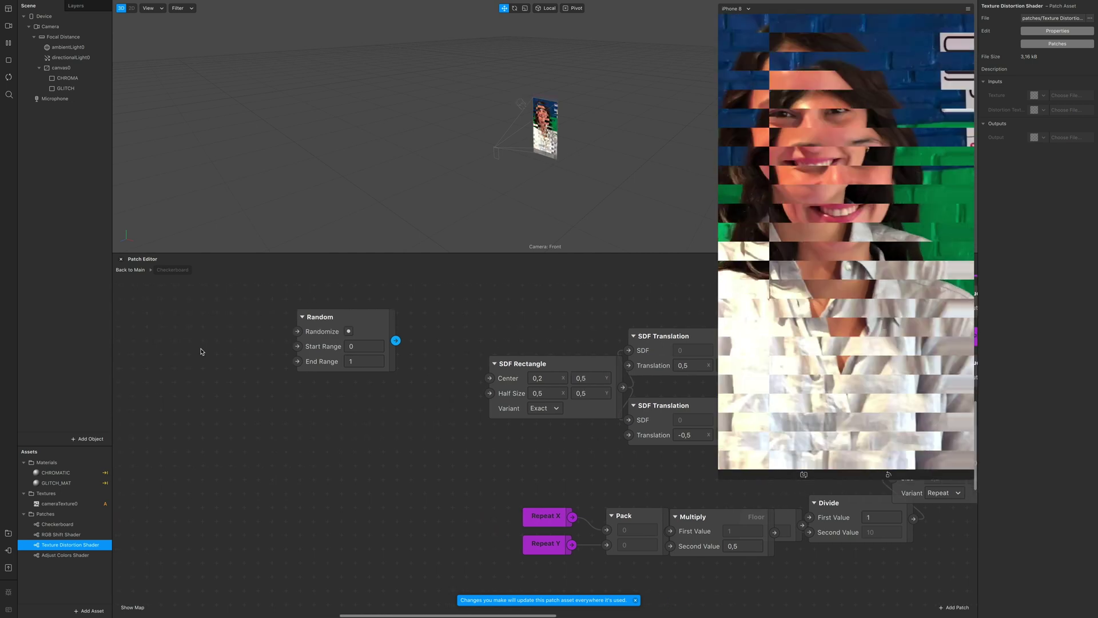
click(340, 327)
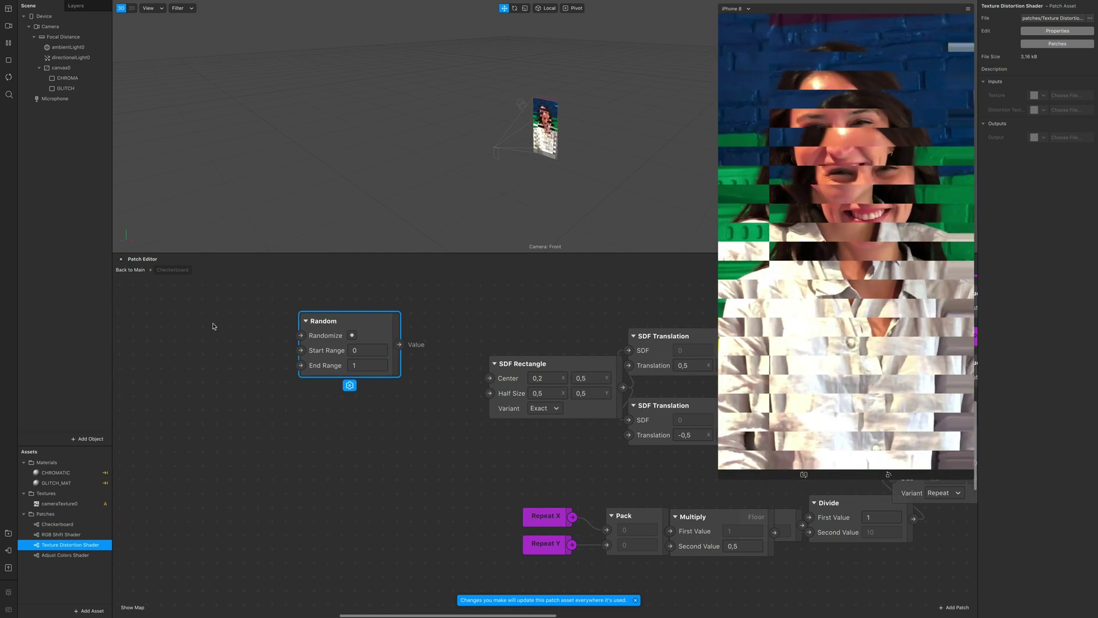
key(ctrl+z)
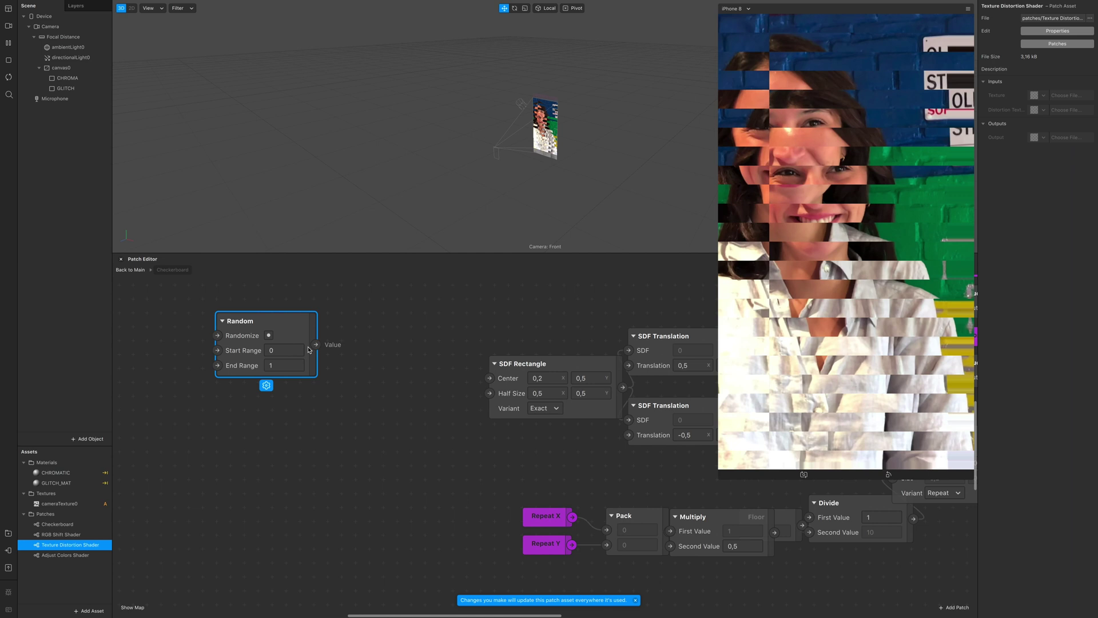
drag(316, 345, 490, 380)
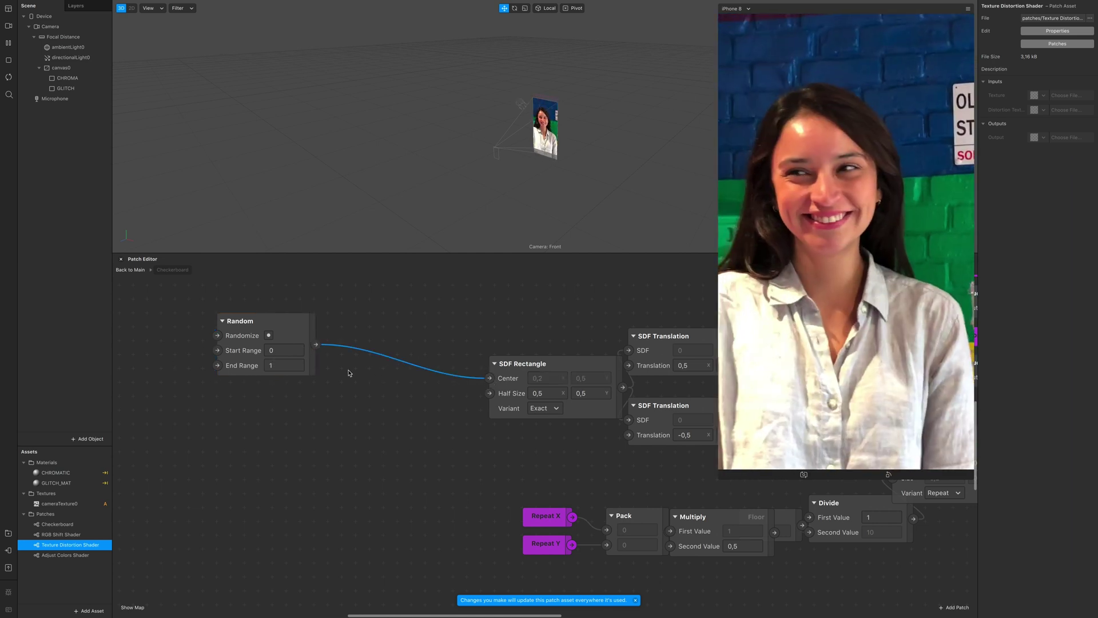
- Drive the Random patch with a new Loop Animation and wire a Vector 2 Transition into SDF Rectangle's Center
scroll(345, 373, left, 3)
double_click(154, 361)
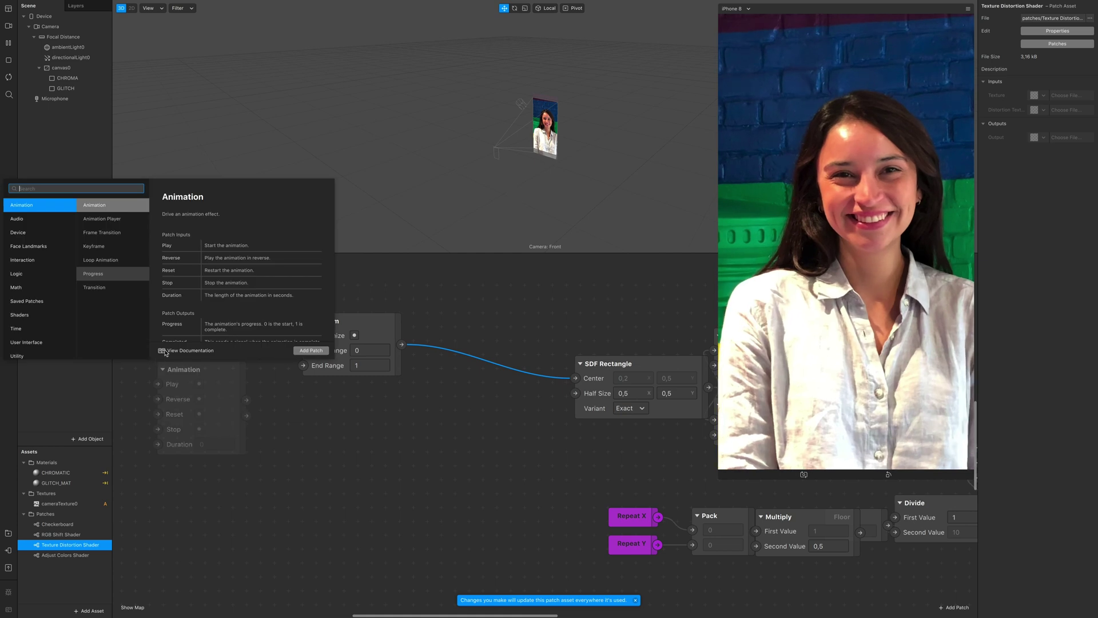
double_click(101, 261)
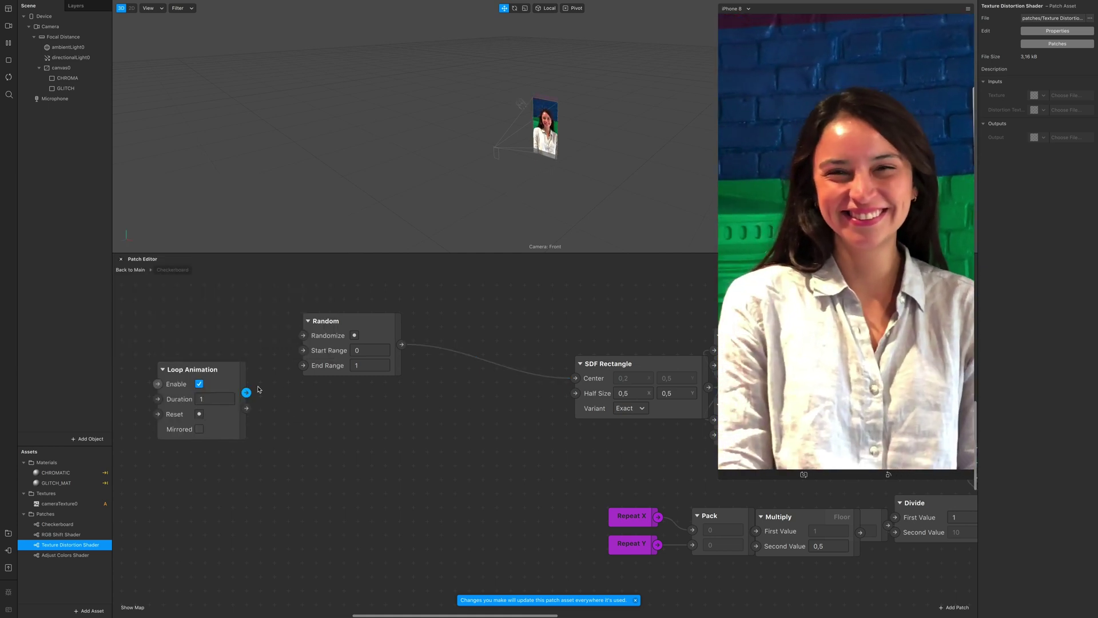
drag(246, 393, 302, 337)
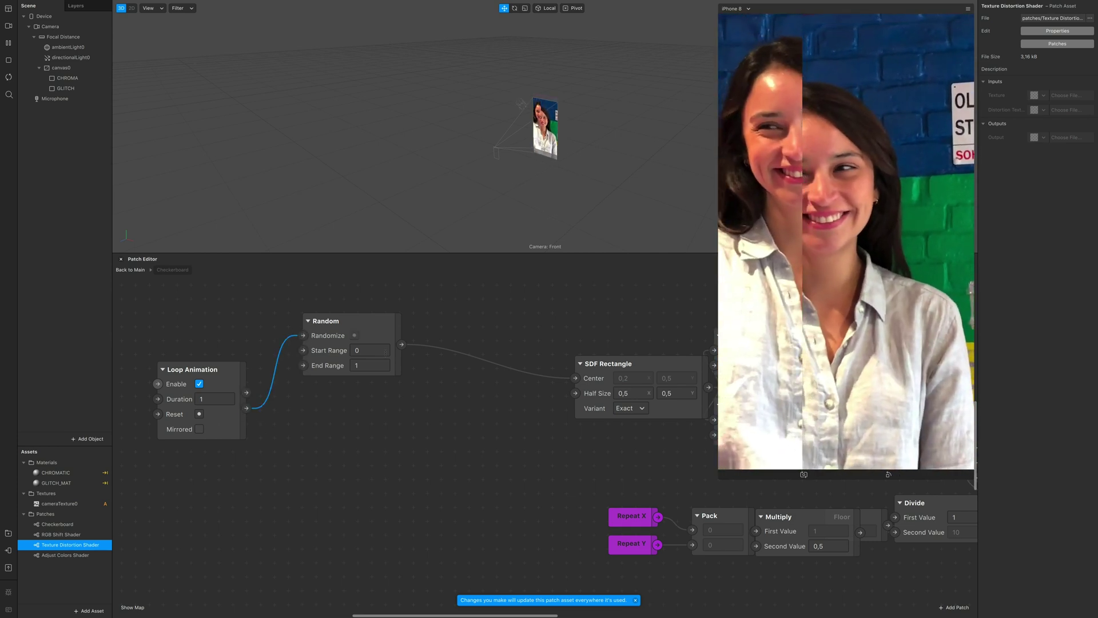
scroll(512, 415, right, 2)
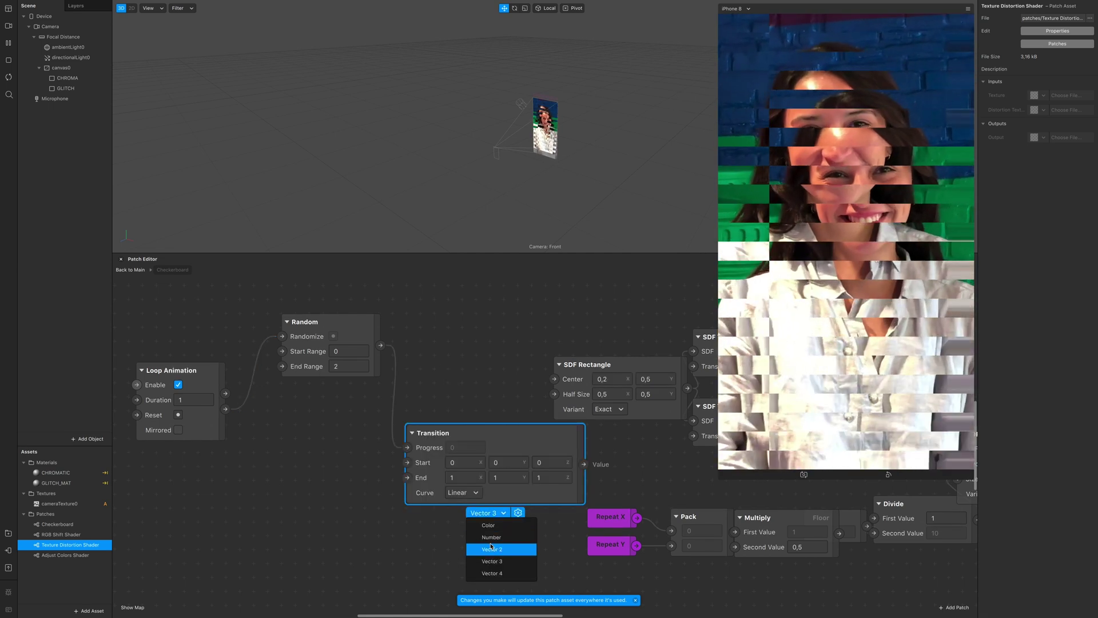
click(491, 548)
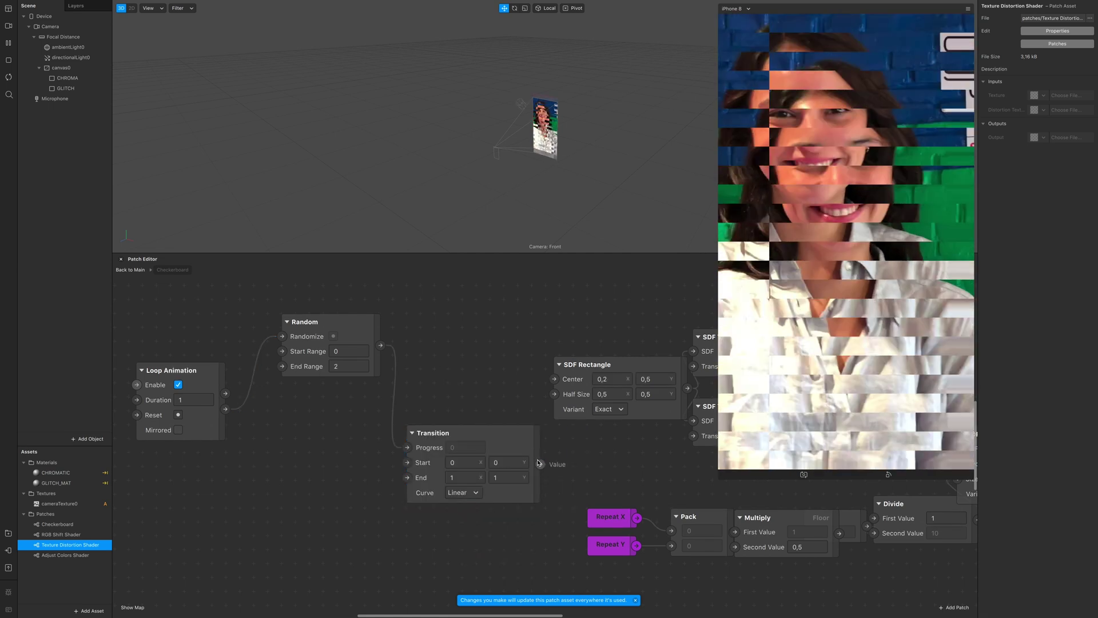
drag(541, 464, 554, 380)
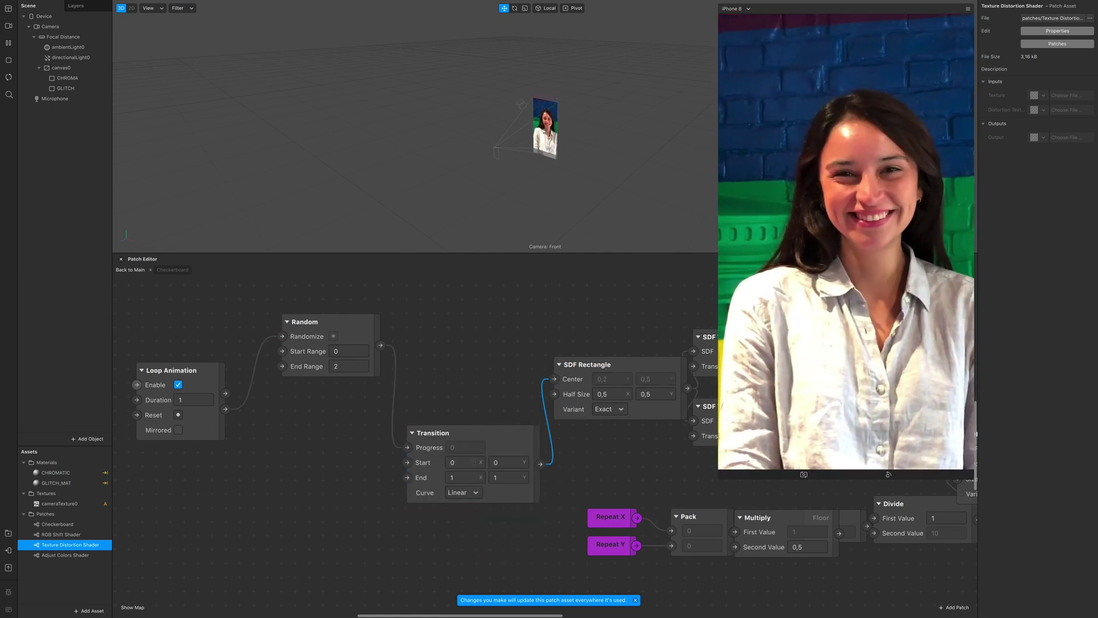
- Set the Transition to run from 0,2, 0,5 to 0,4, 0,5
click(467, 464)
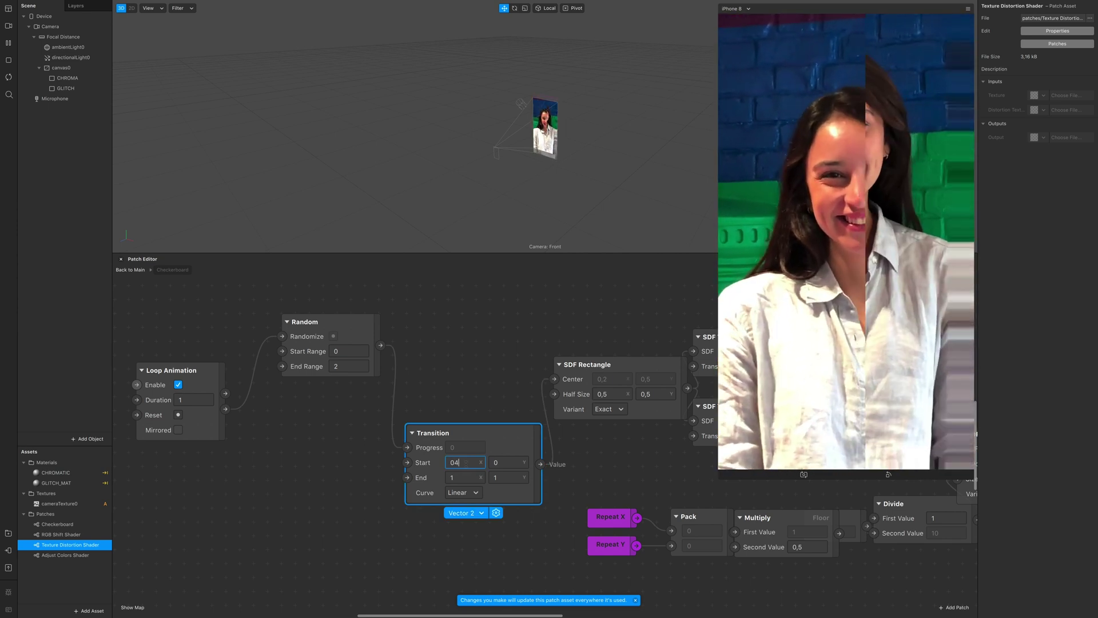
key(Tab)
text(0,)
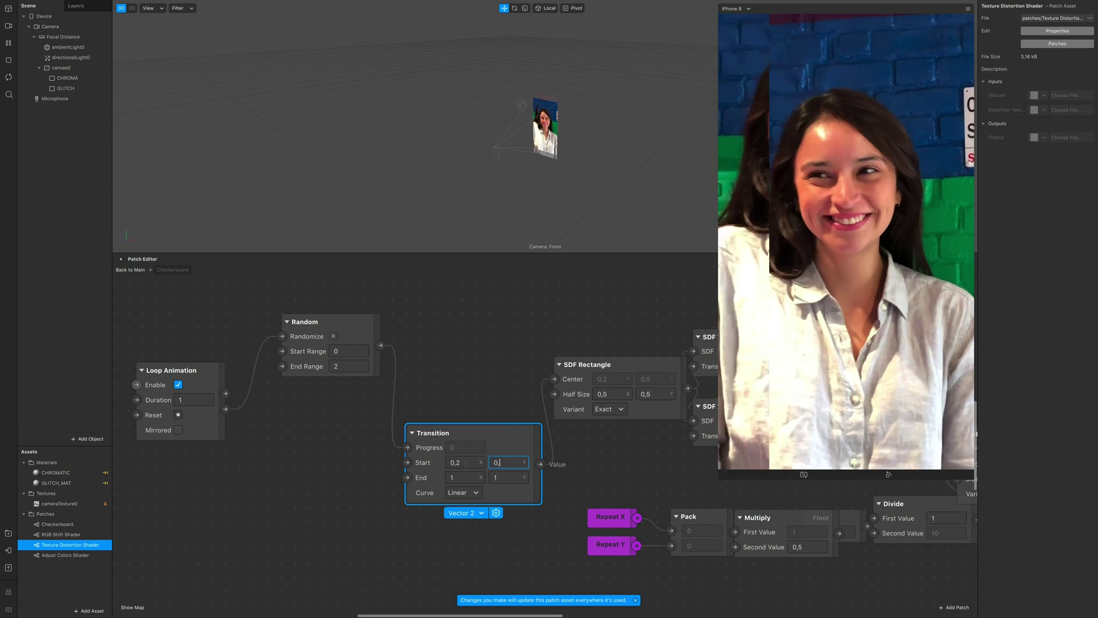
key(Tab)
text(0,4)
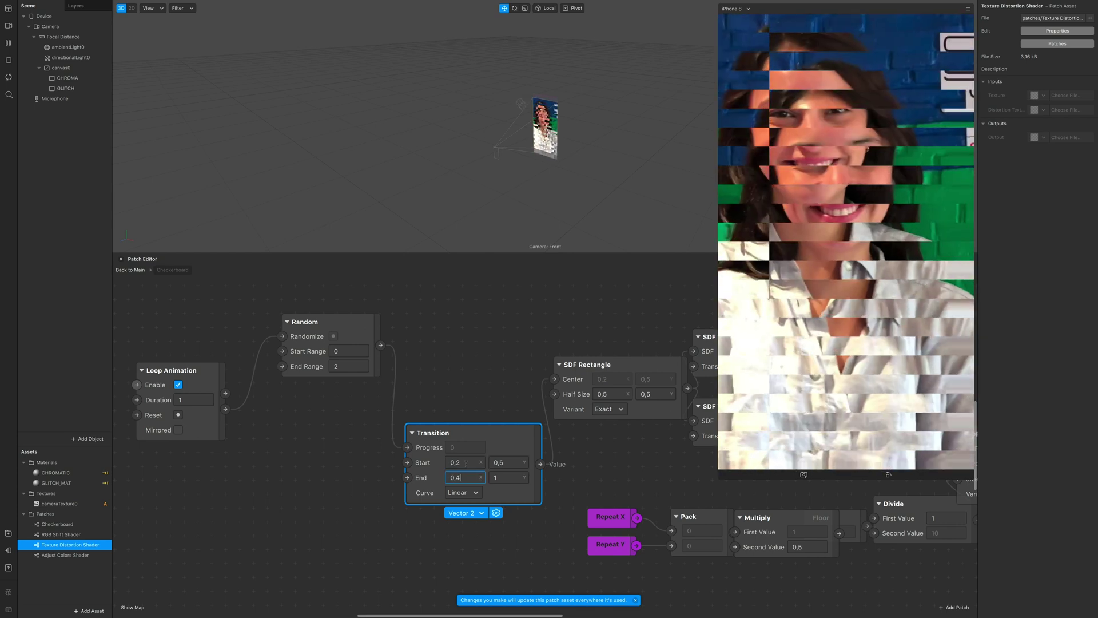
key(Tab)
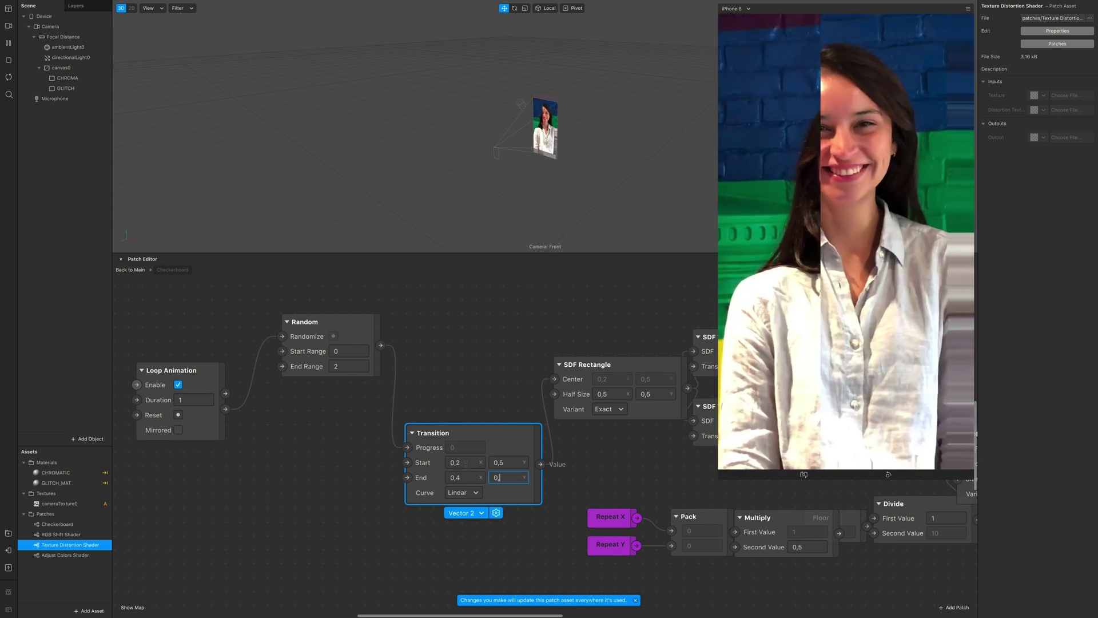
key(Return)
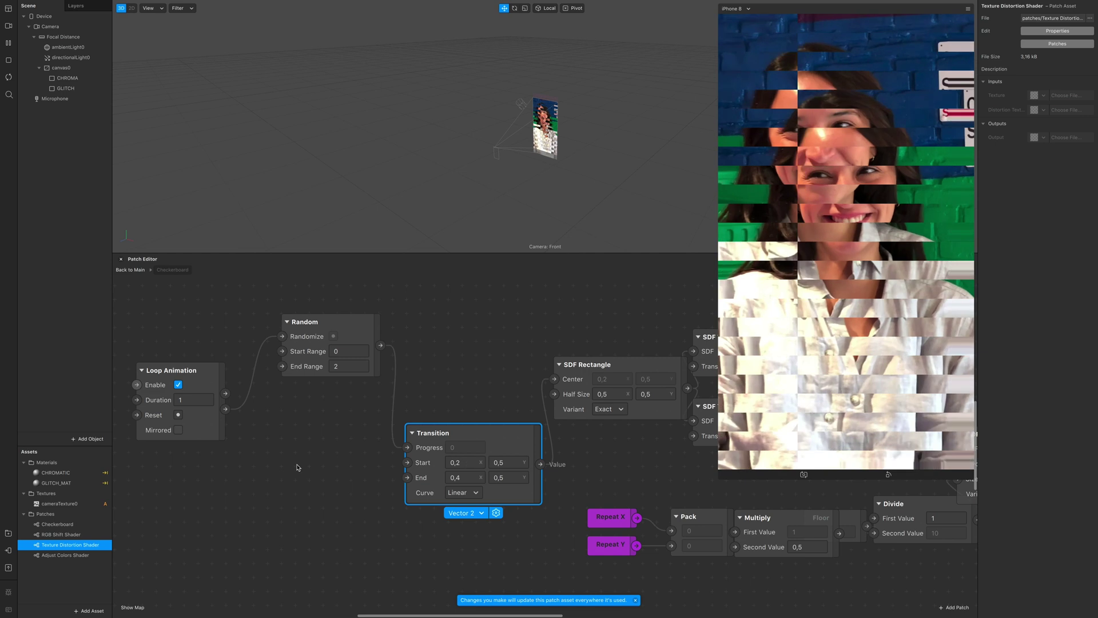
- Set the Loop Animation duration to 0,3
click(199, 401)
text(0)
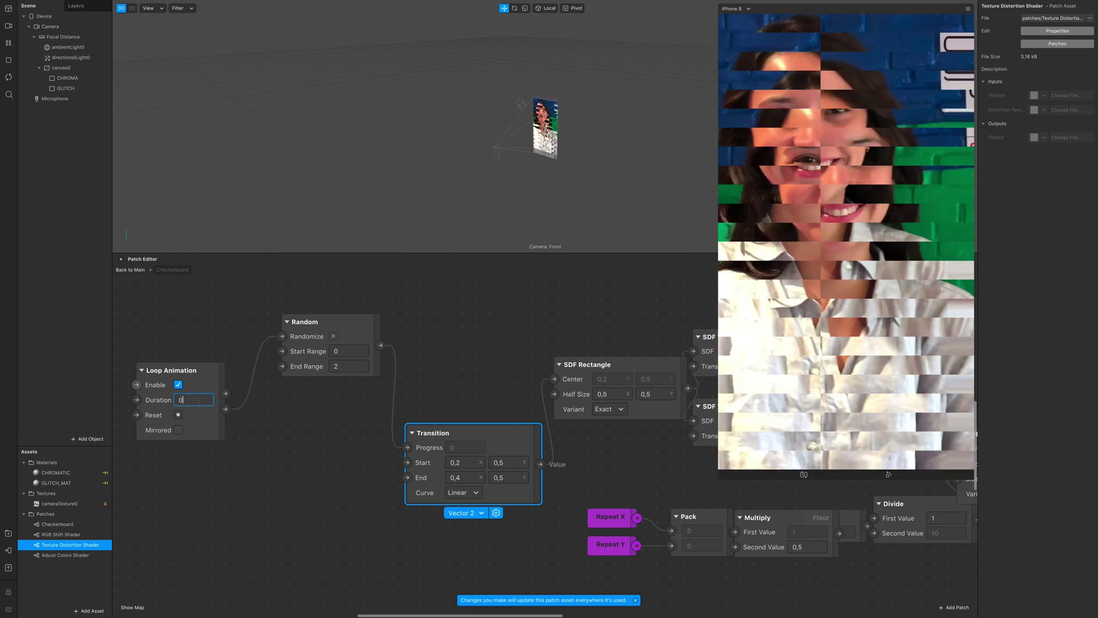
text(,3)
key(Return)
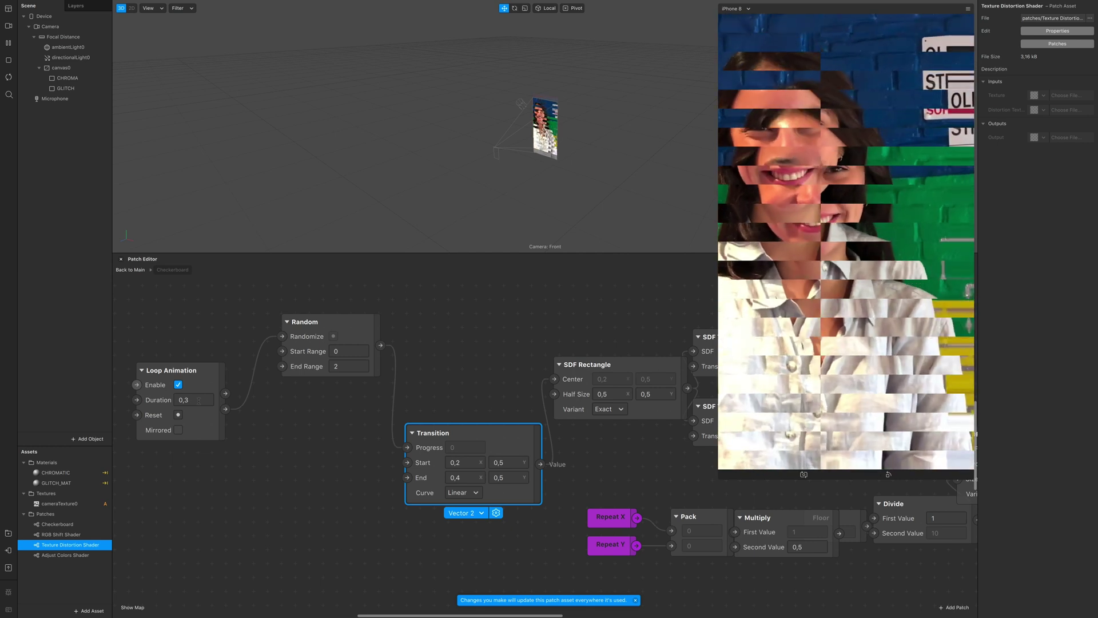
- Change the Transition's Start X to 0,01 and End X to 0,7, then move the node upward
click(468, 462)
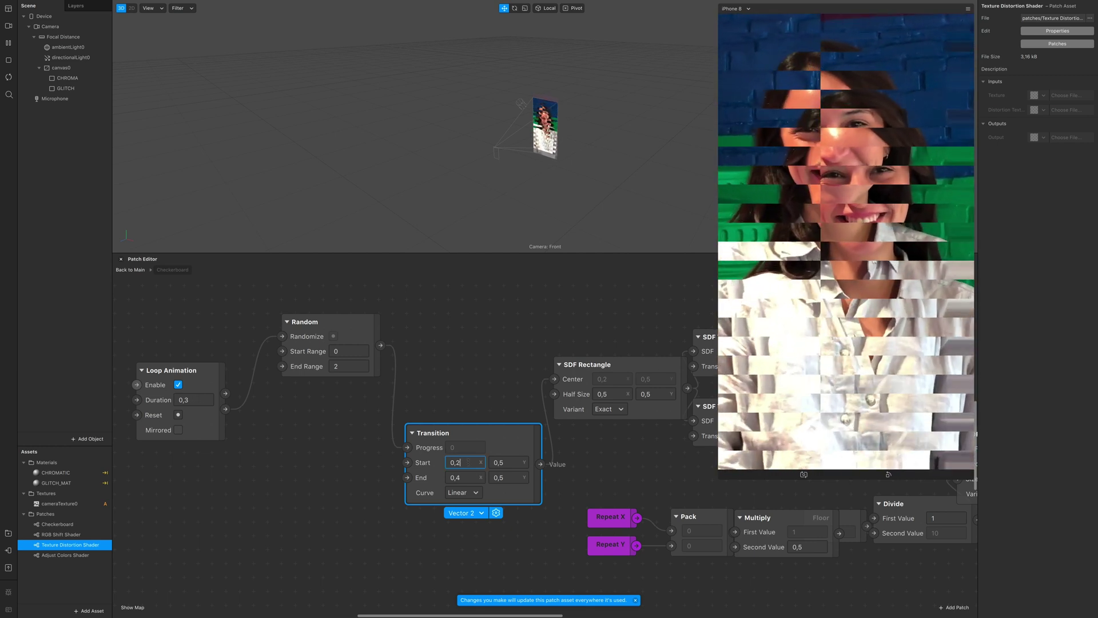
key(Return)
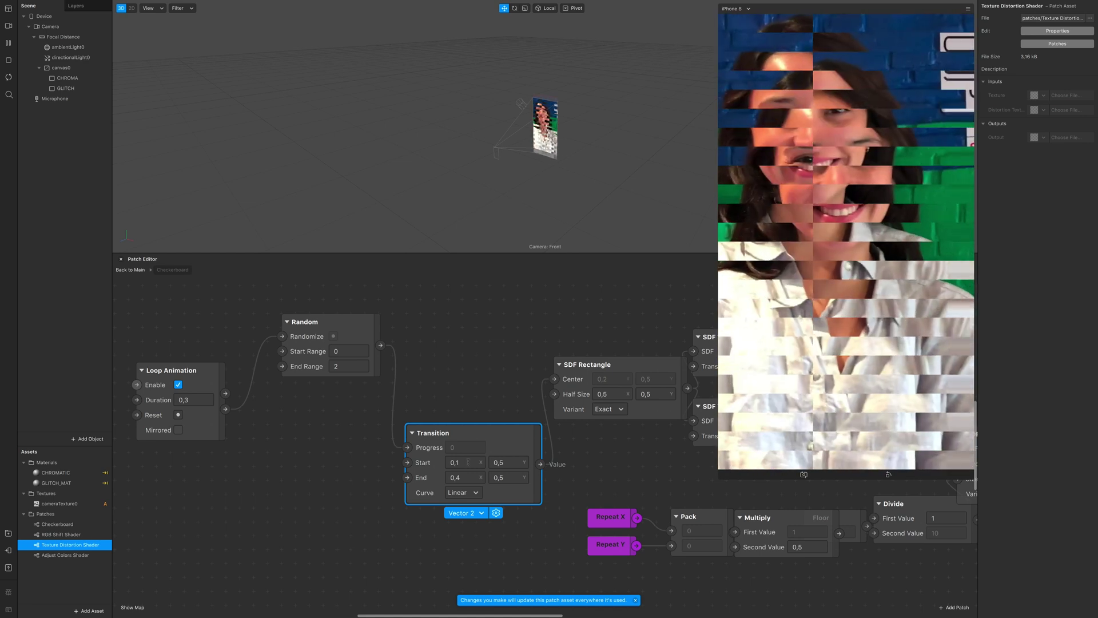
click(468, 462)
key(BackSpace)
text(01)
key(Return)
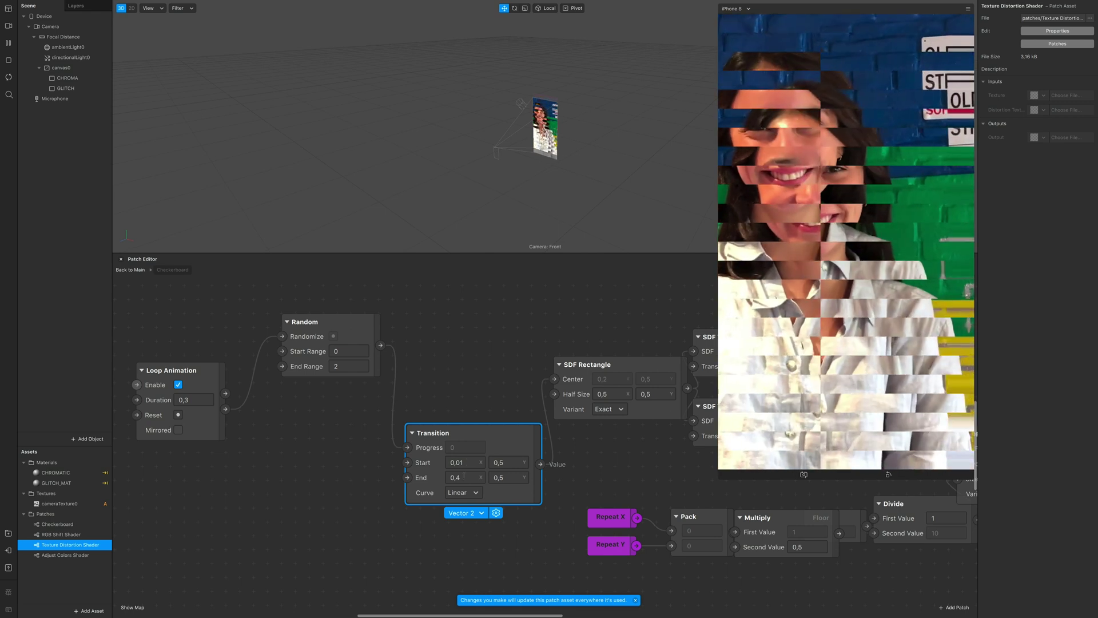
click(465, 476)
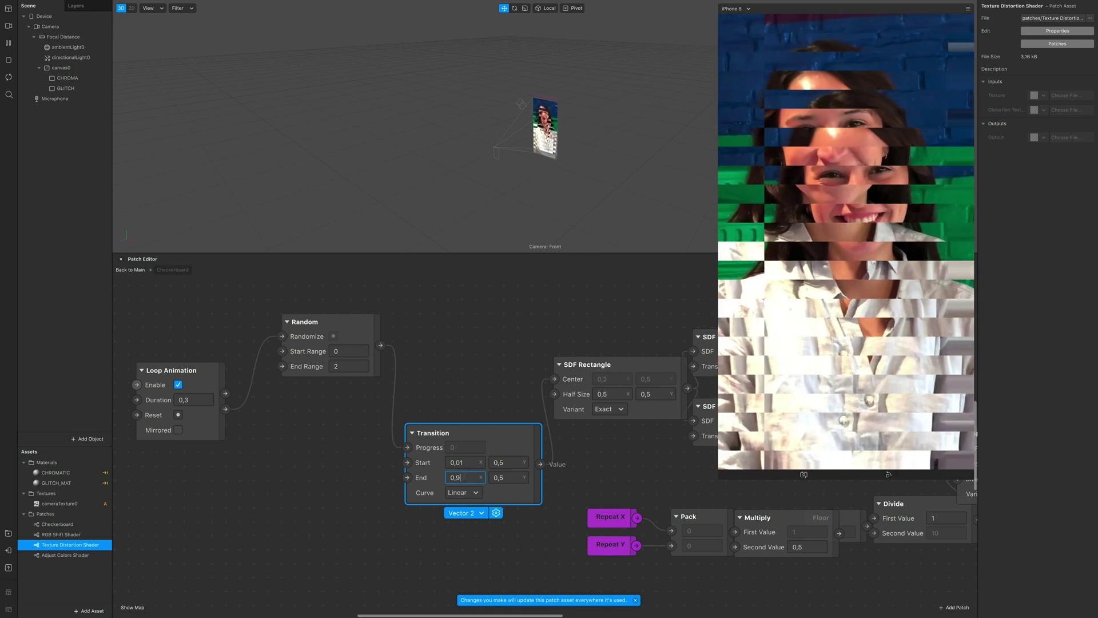
key(Return)
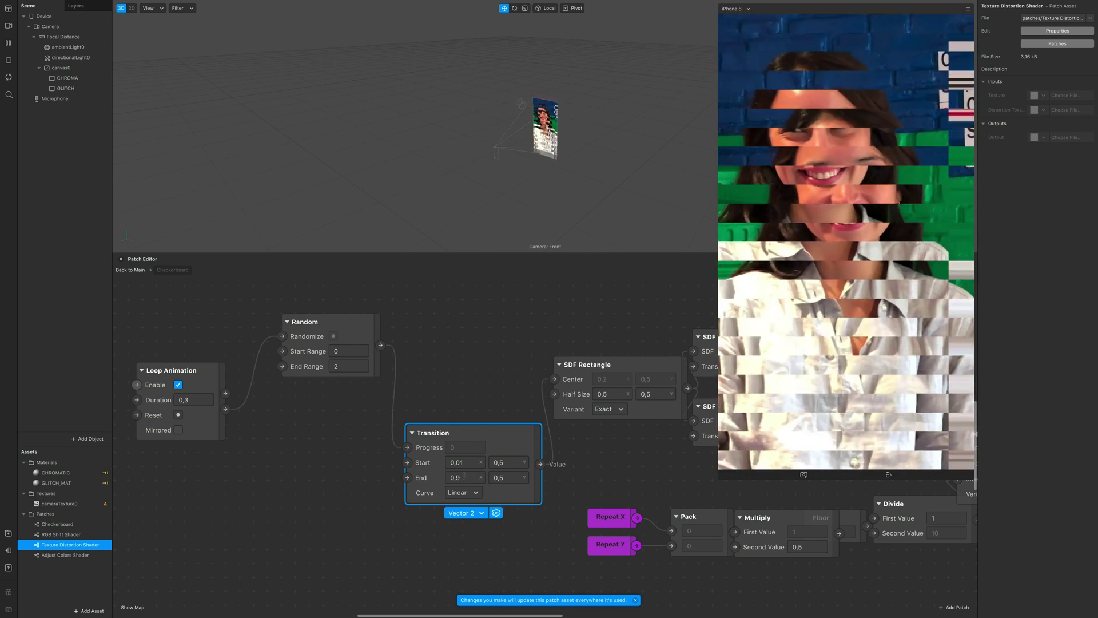
click(464, 476)
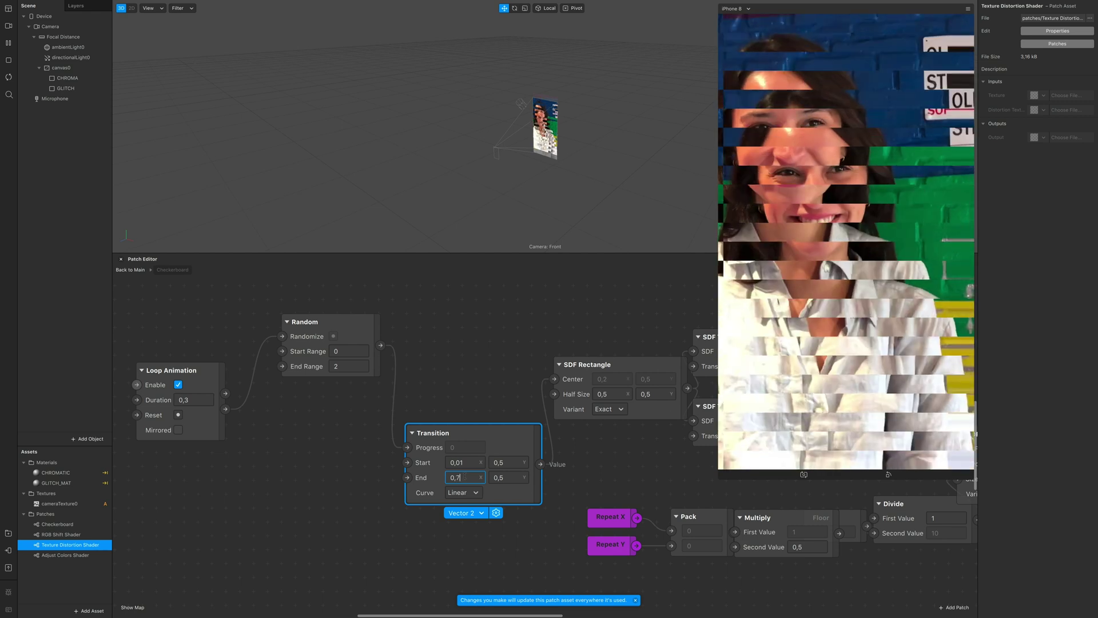
key(Return)
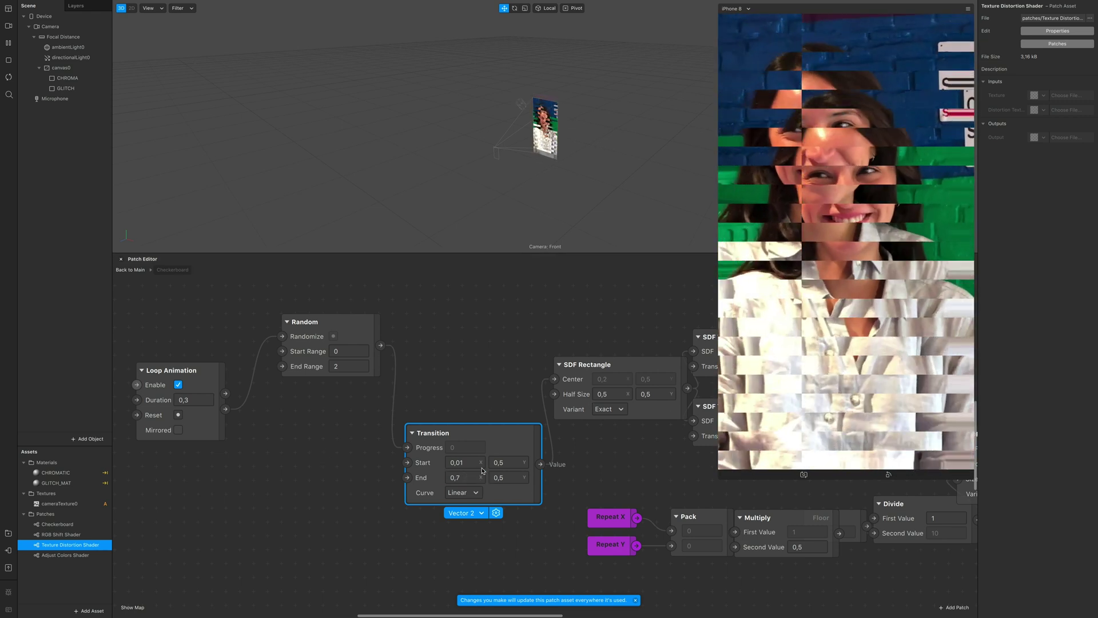
scroll(464, 478, right, 1)
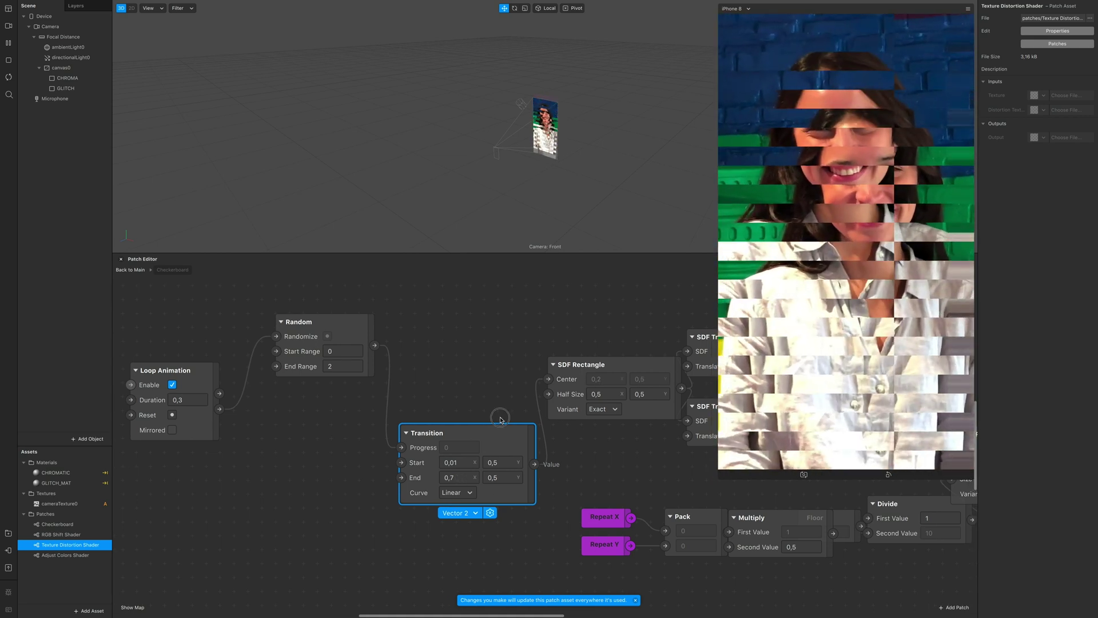
drag(503, 429, 506, 290)
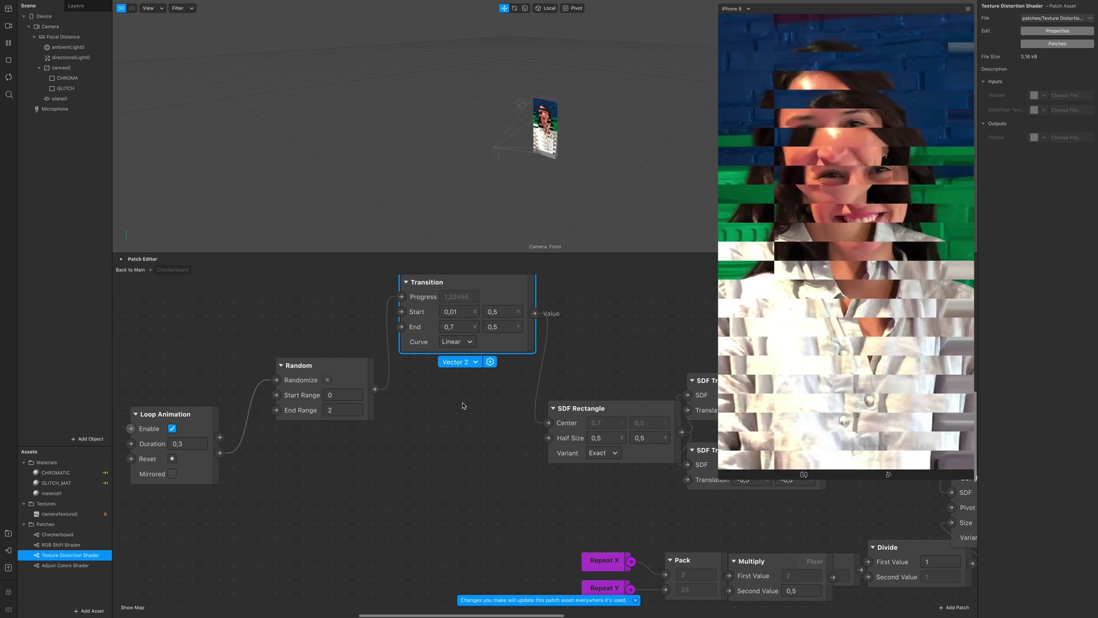
- Try a Transition Start Y of 0,2, then set it back to 0,5
scroll(482, 352, up, 1)
mouse_move(482, 352)
mouse_down()
mouse_move(488, 385)
mouse_move(484, 355)
mouse_move(473, 410)
mouse_move(478, 338)
mouse_up()
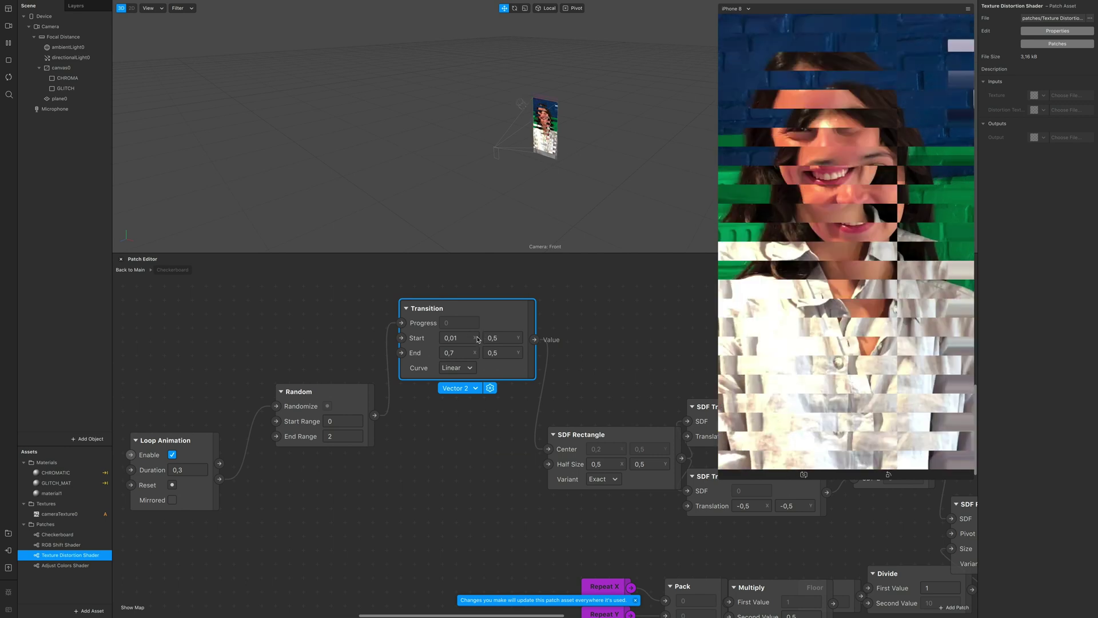
right_click(480, 324)
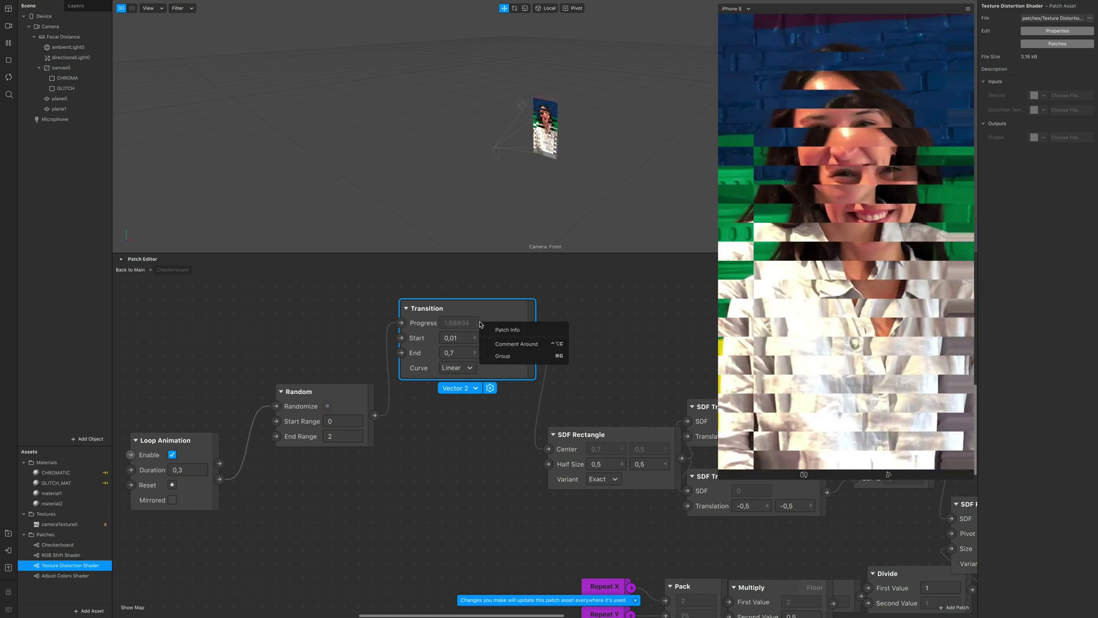
click(492, 338)
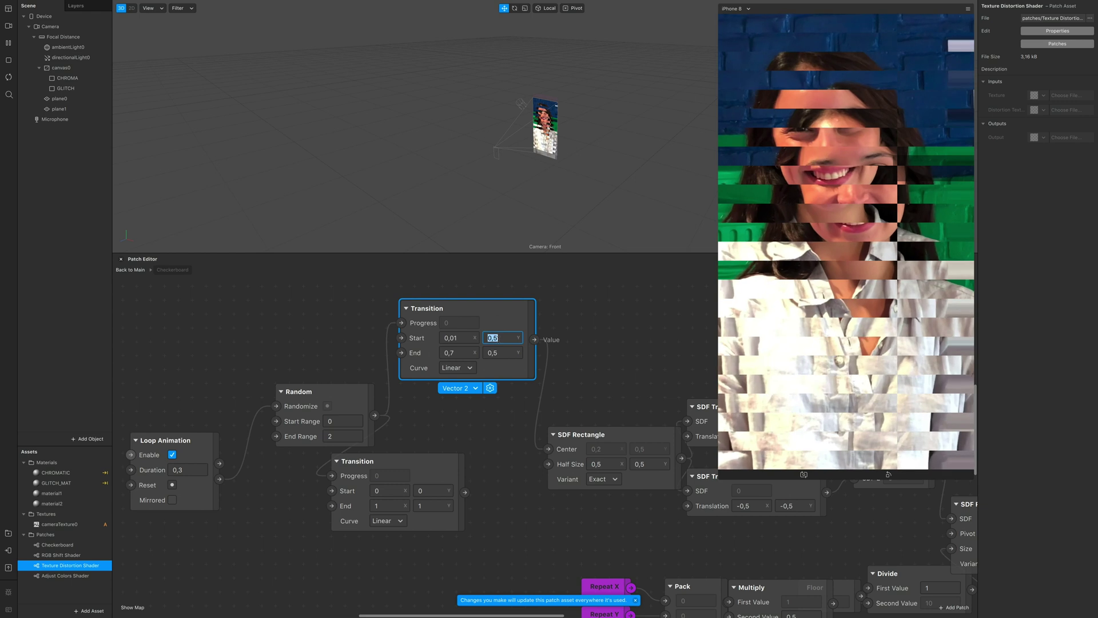
click(495, 337)
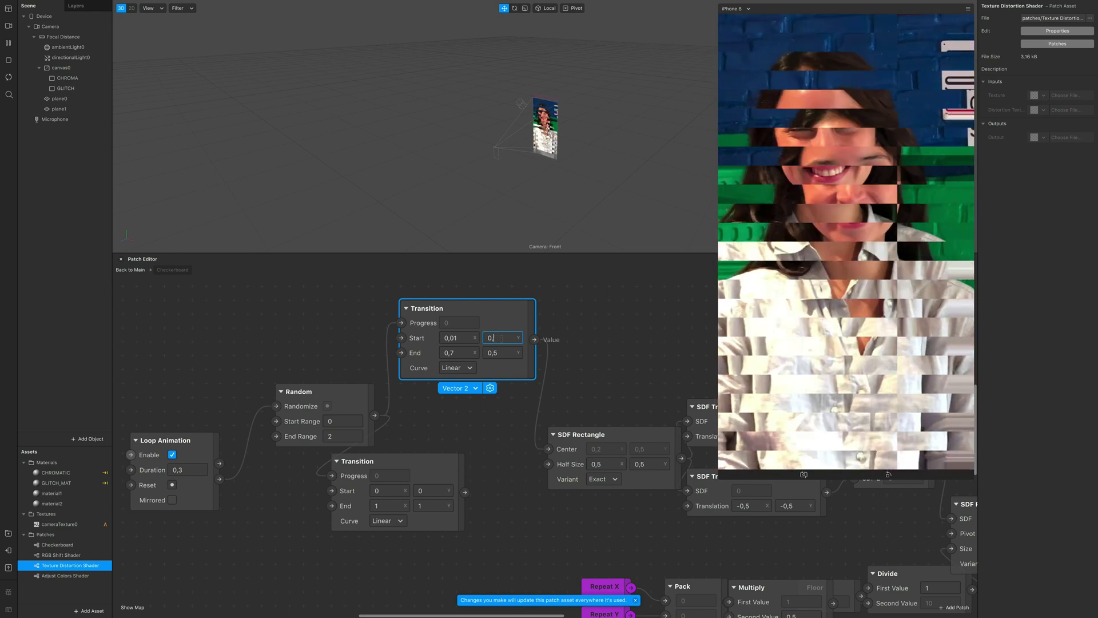
key(Return)
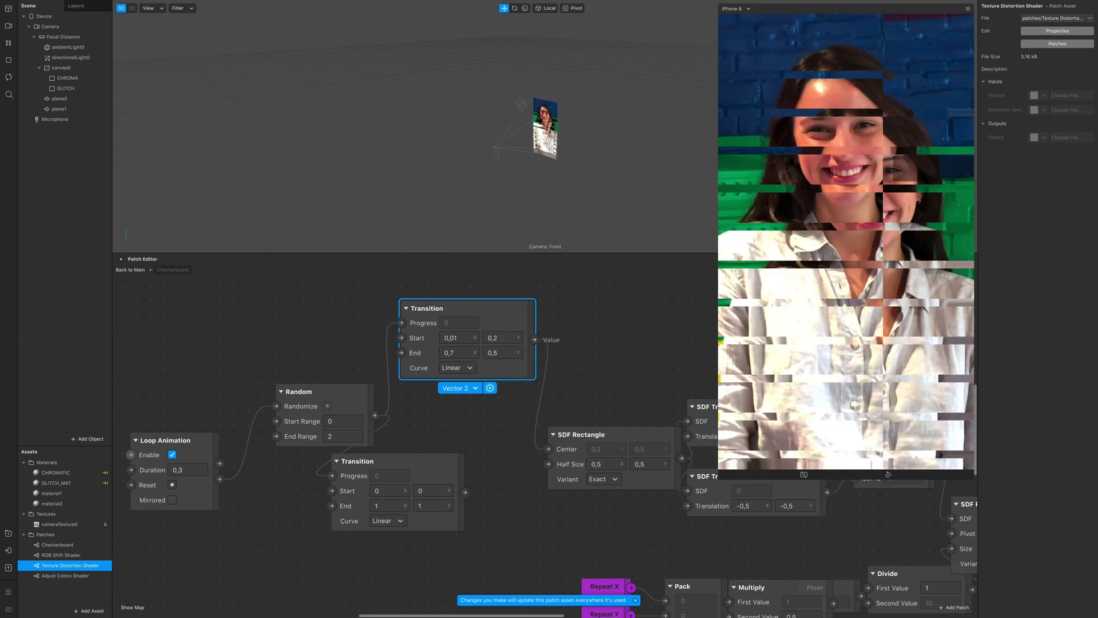
click(501, 338)
key(BackSpace)
text(56)
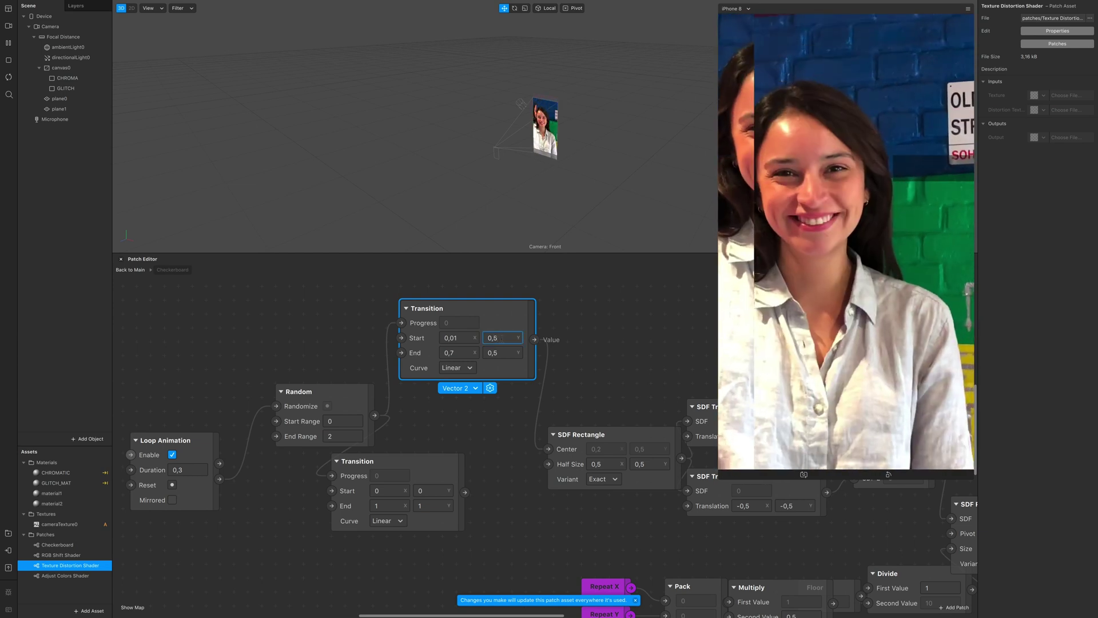
- Try Transition End Y values of 0,9 and 0,3, then return End Y to 0,5
click(501, 352)
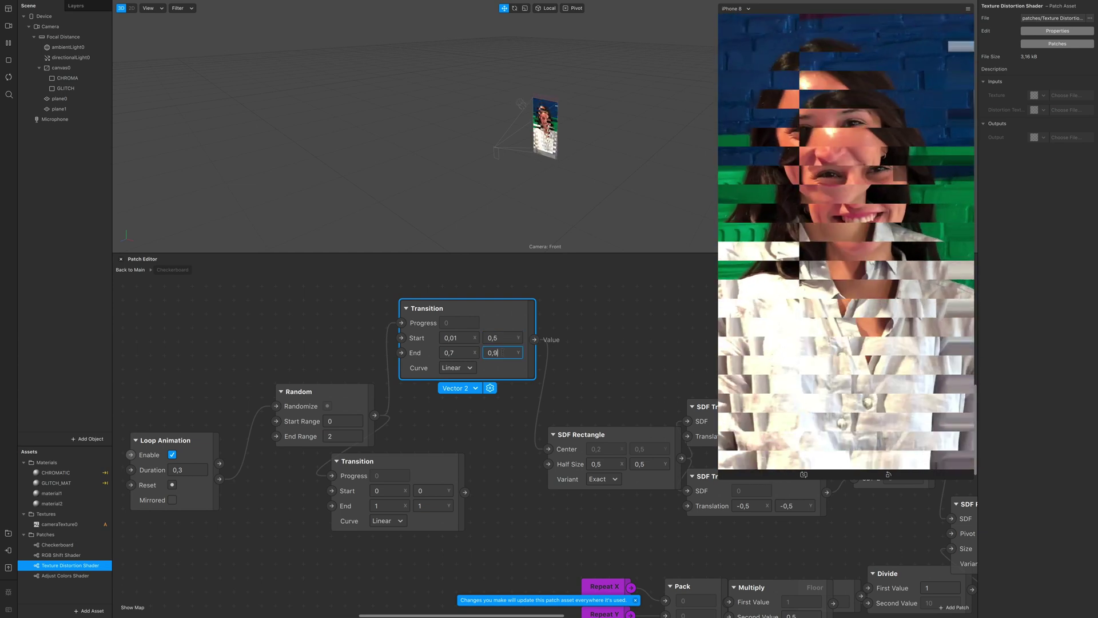
key(Return)
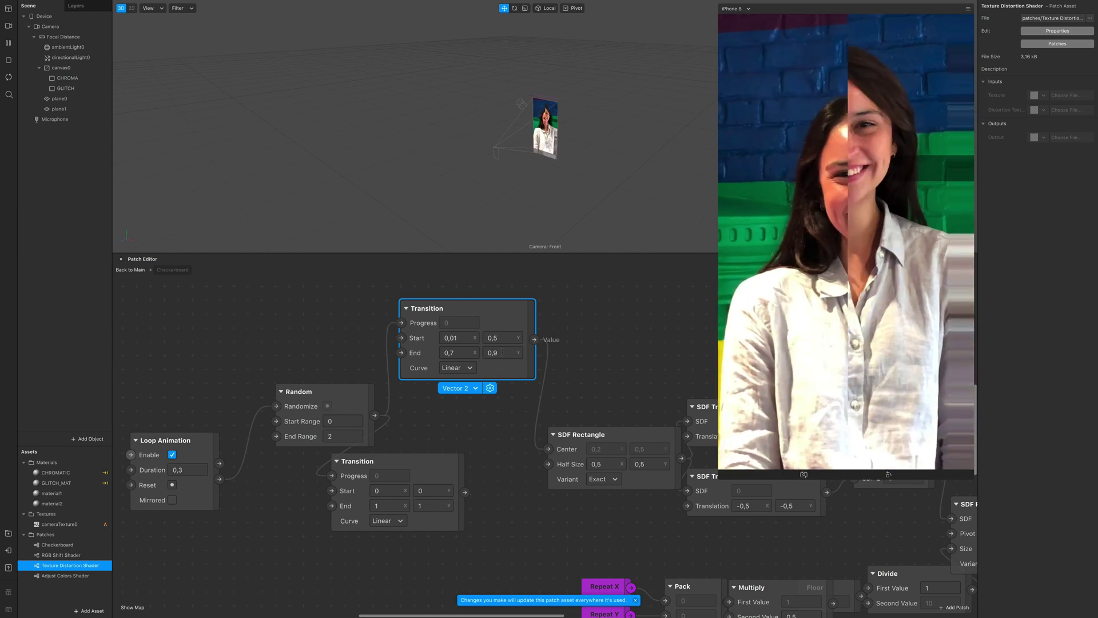
double_click(502, 352)
key(Return)
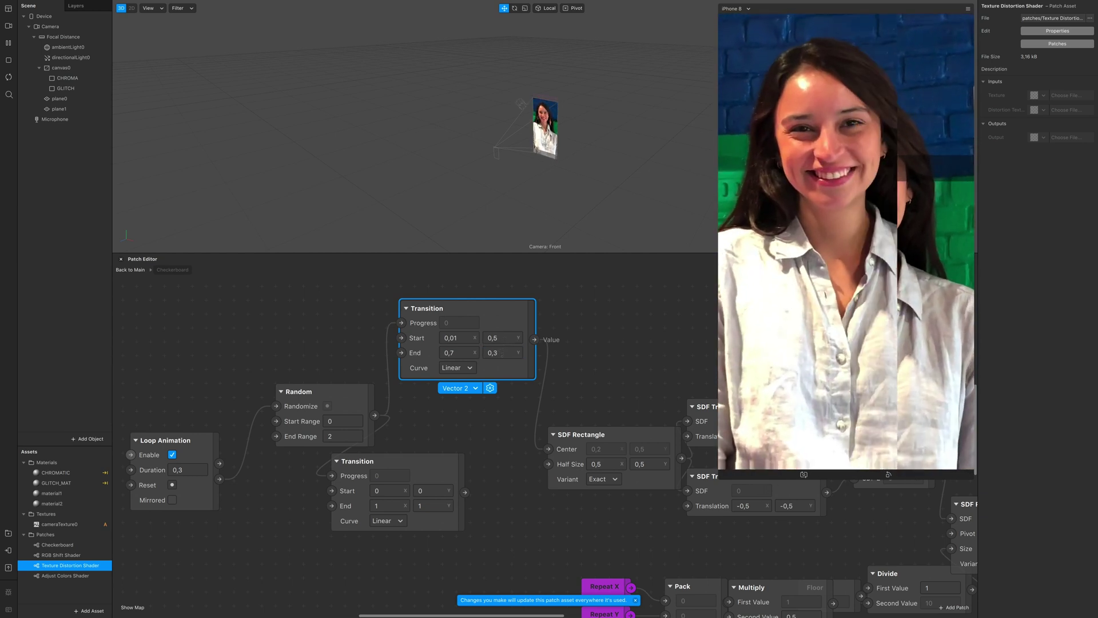
double_click(502, 352)
key(Return)
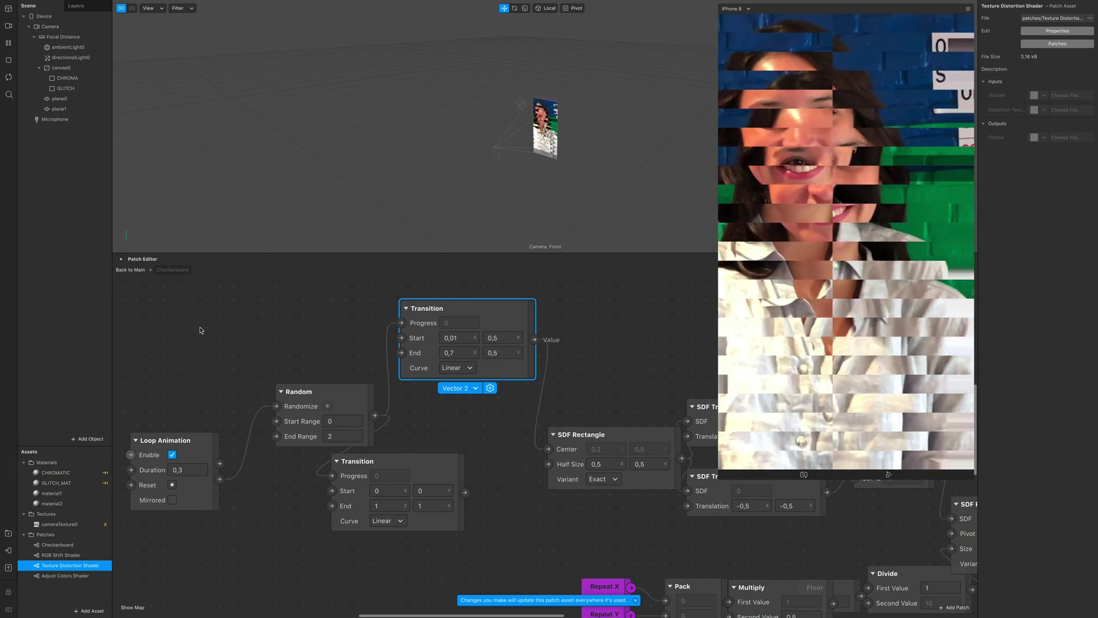
- Return to the main patch graph and delete the stray planes and materials
click(137, 270)
scroll(246, 462, right, 3)
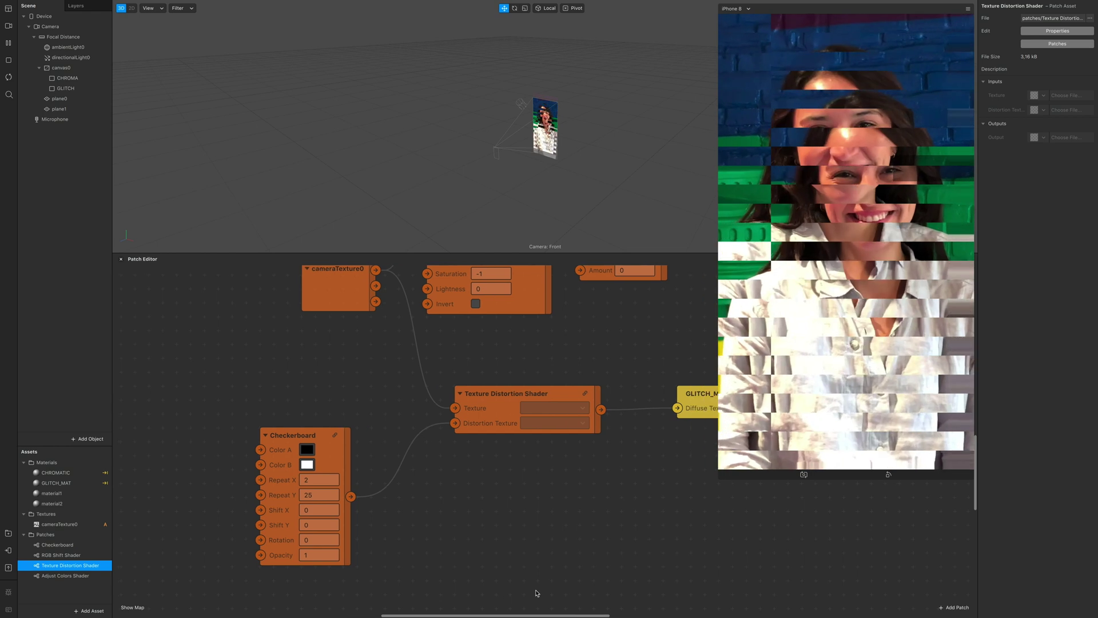
key(Delete)
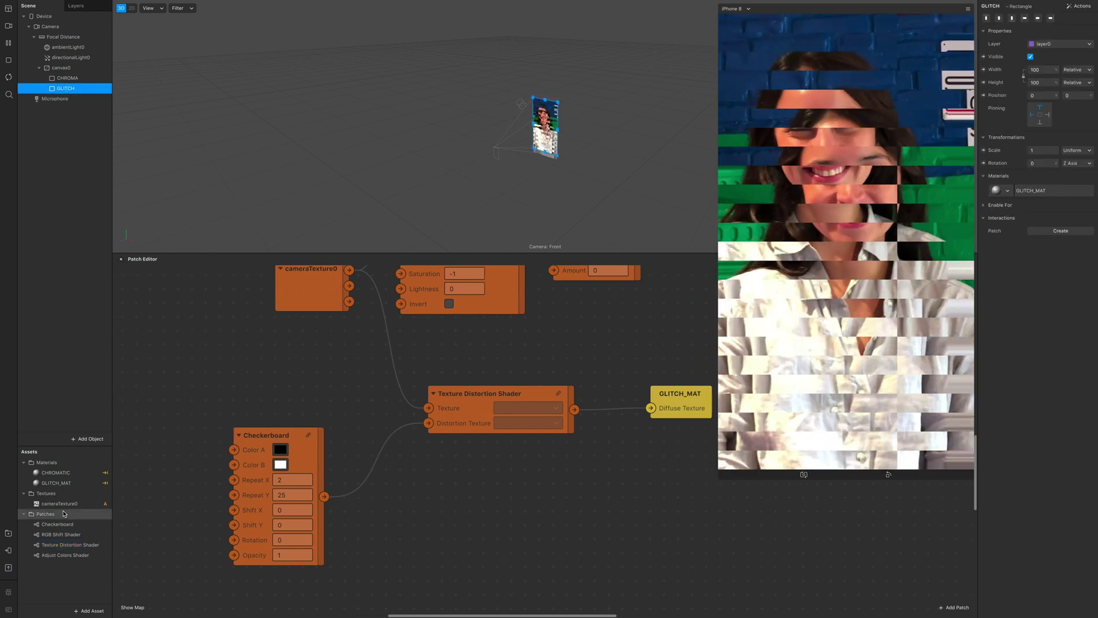
key(Delete)
- Try GLITCH_MAT with Multiply blending at 52 opacity and Screen blending at 19
click(62, 485)
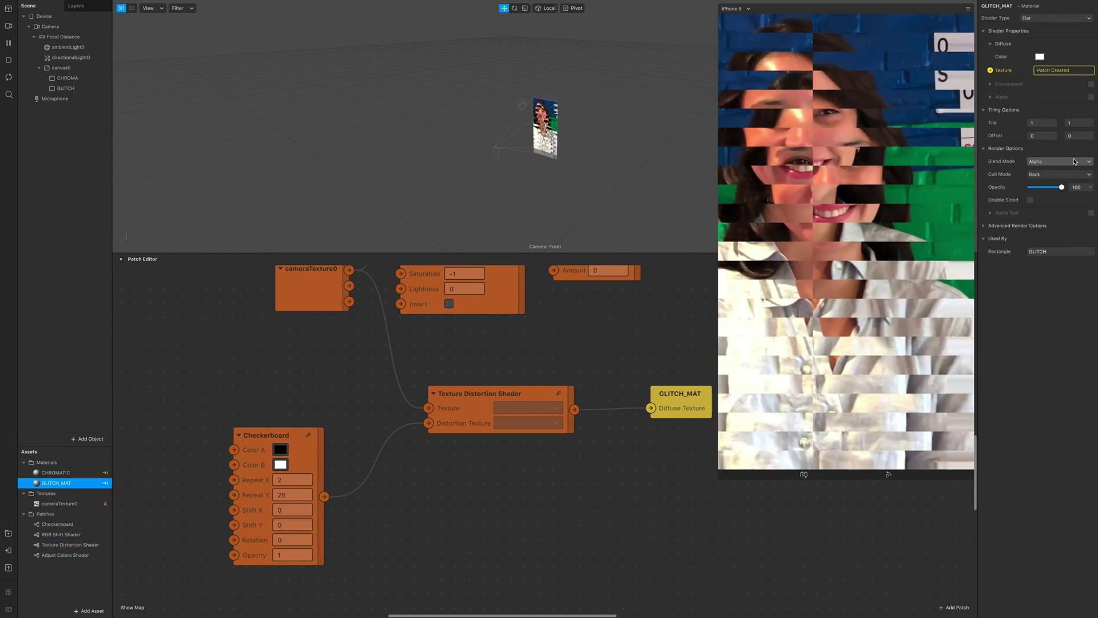
click(1074, 161)
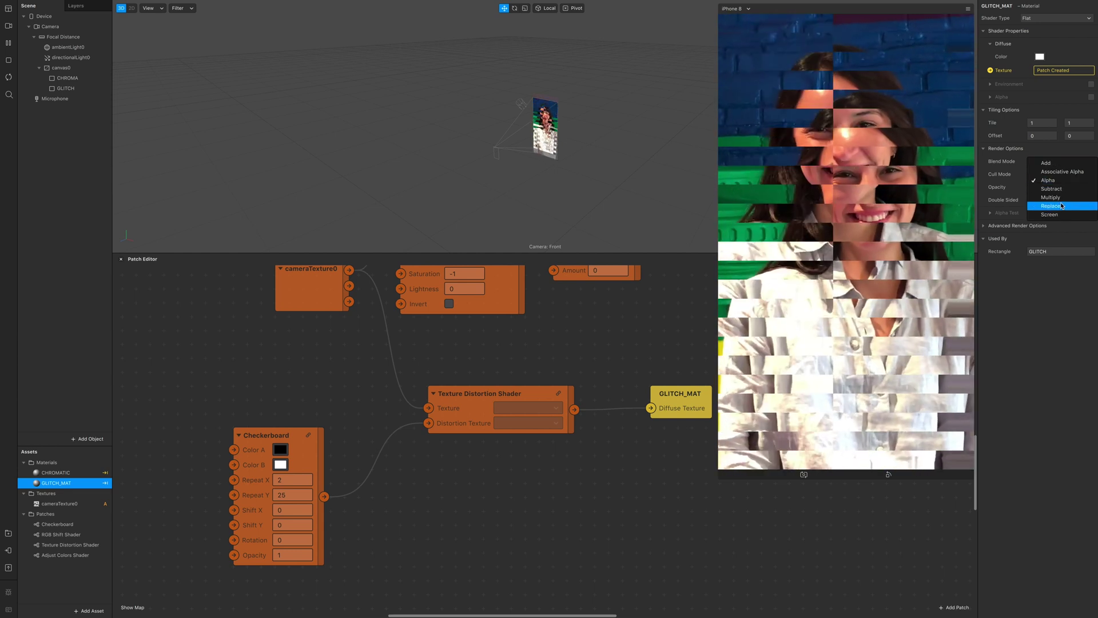
click(1062, 198)
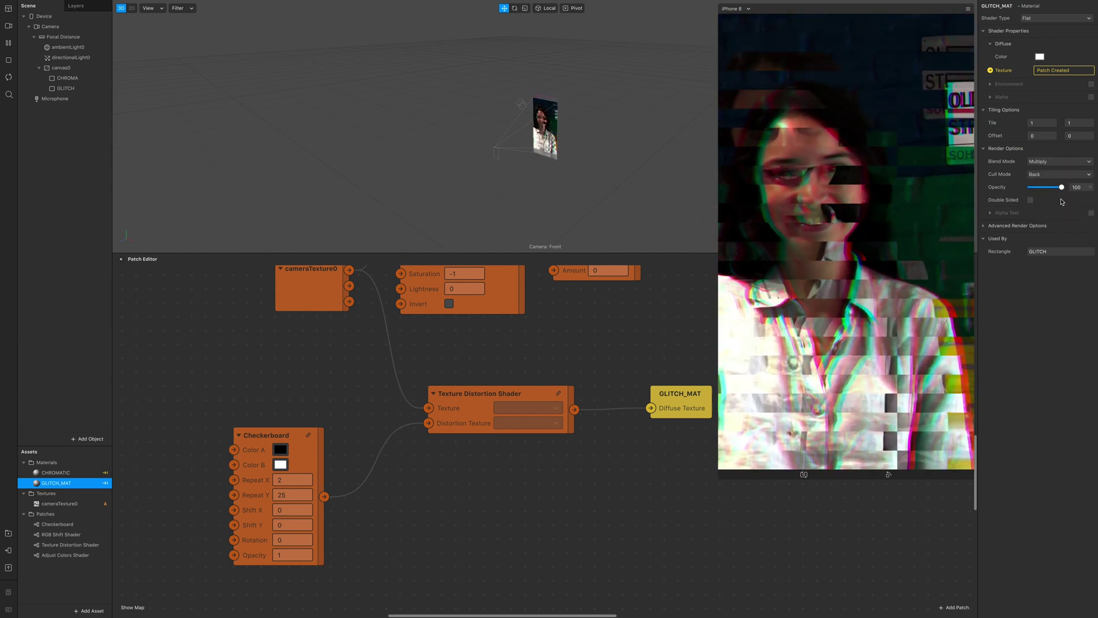
drag(1062, 187, 1047, 188)
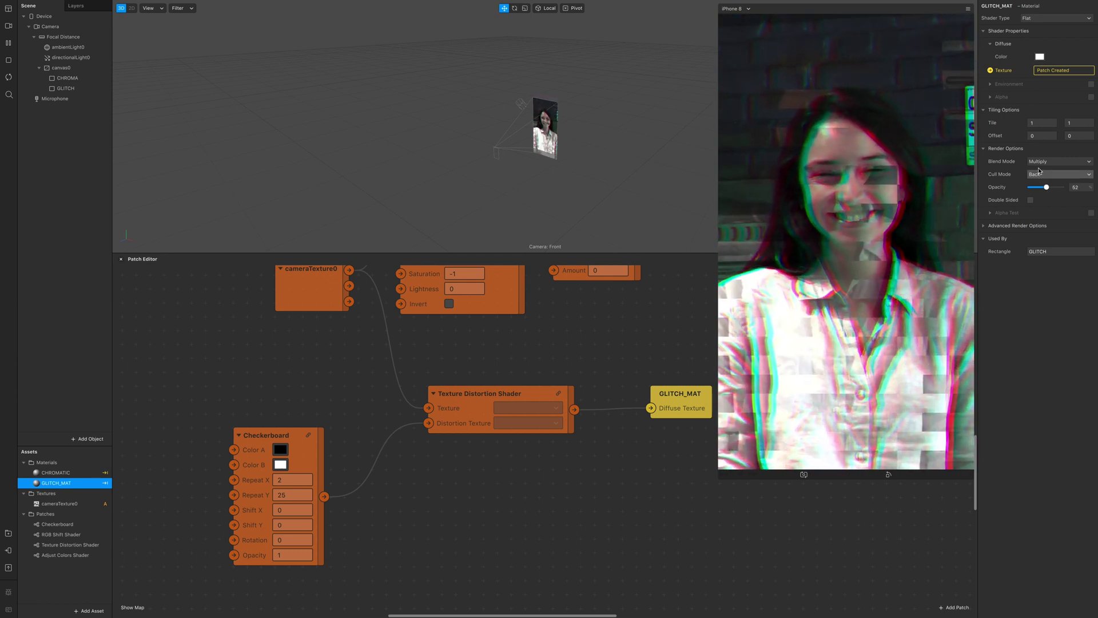
click(1057, 162)
click(1047, 215)
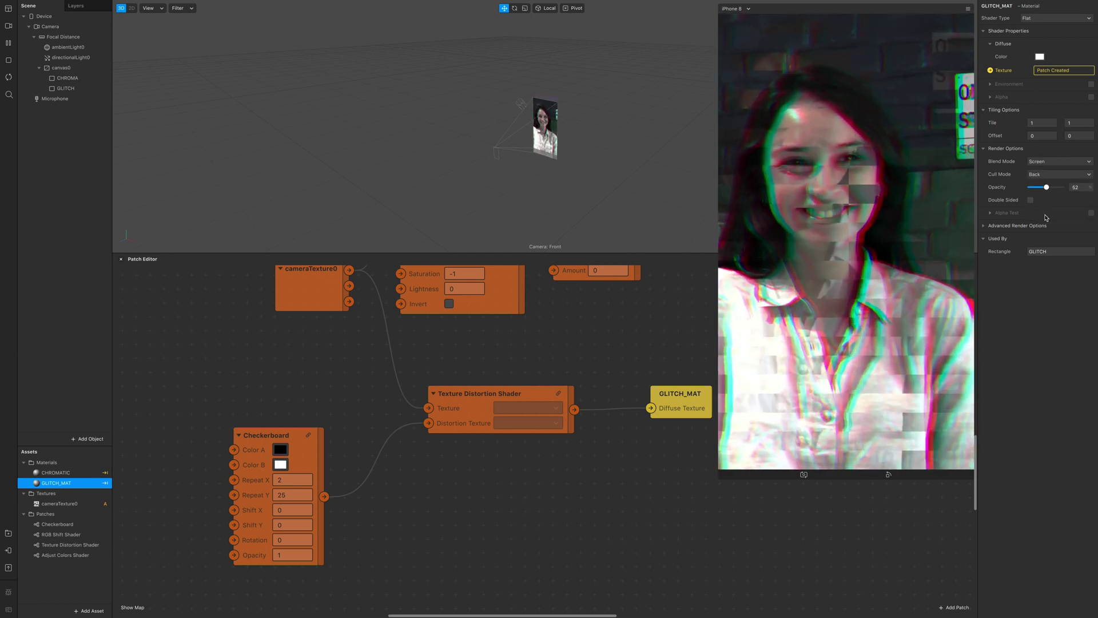
drag(1048, 187, 1038, 188)
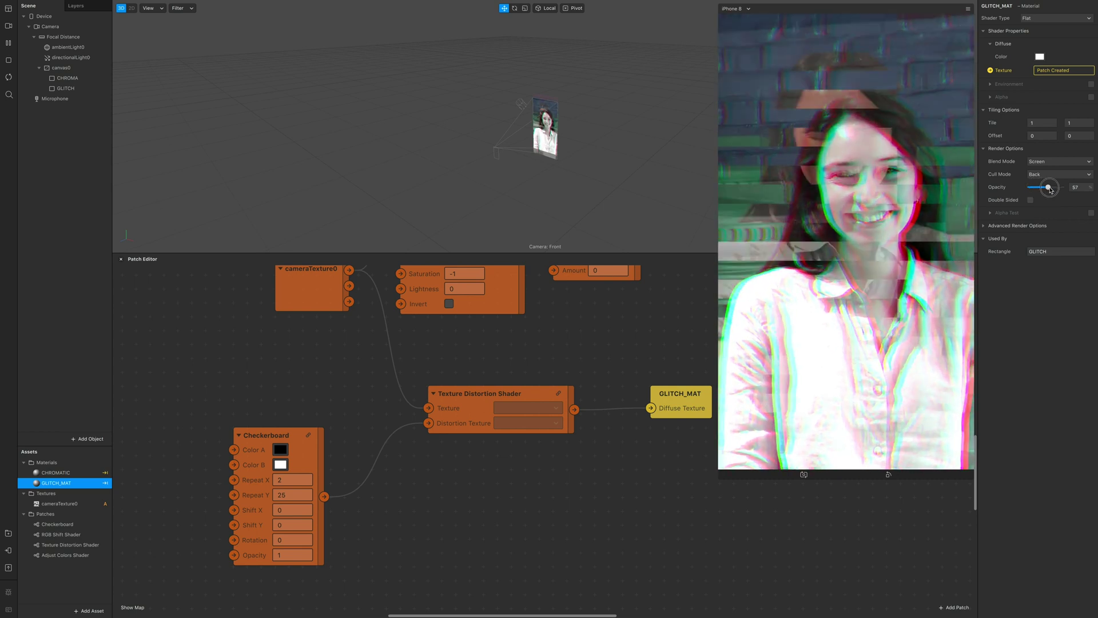
- Try Add blending, then settle GLITCH_MAT on Multiply at about 70 opacity
click(1047, 162)
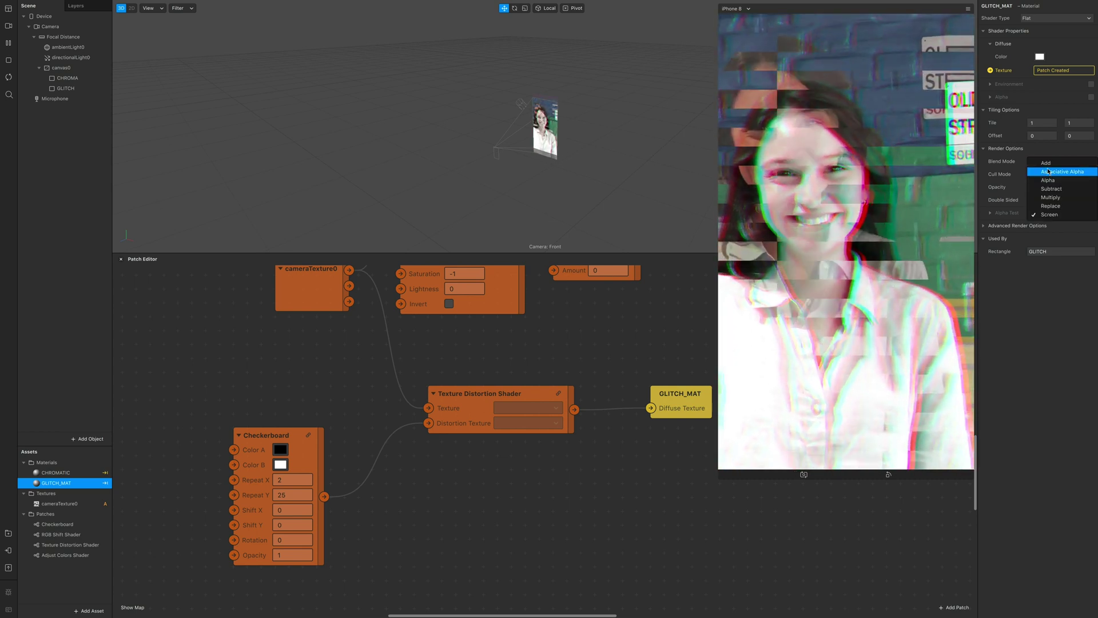
click(1047, 163)
drag(1035, 188, 1041, 188)
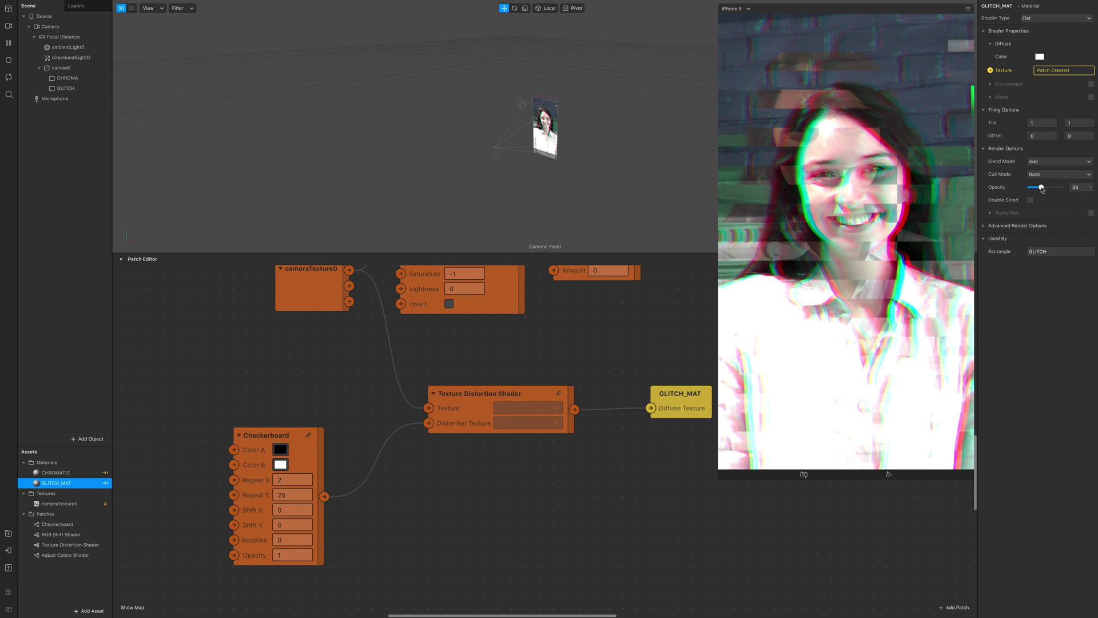
click(1055, 161)
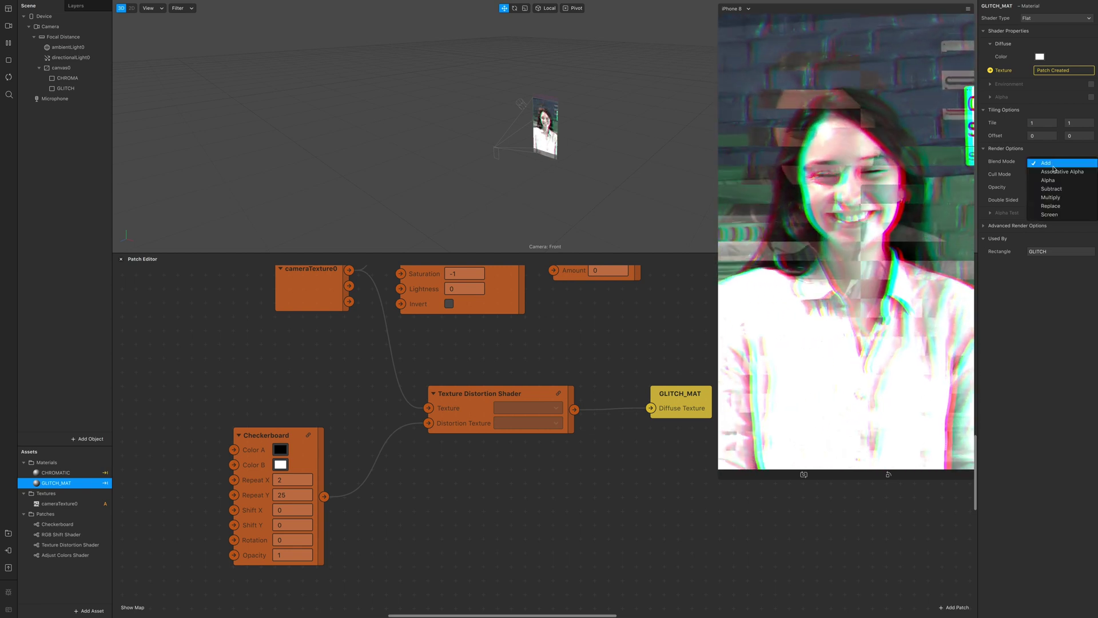
click(1055, 196)
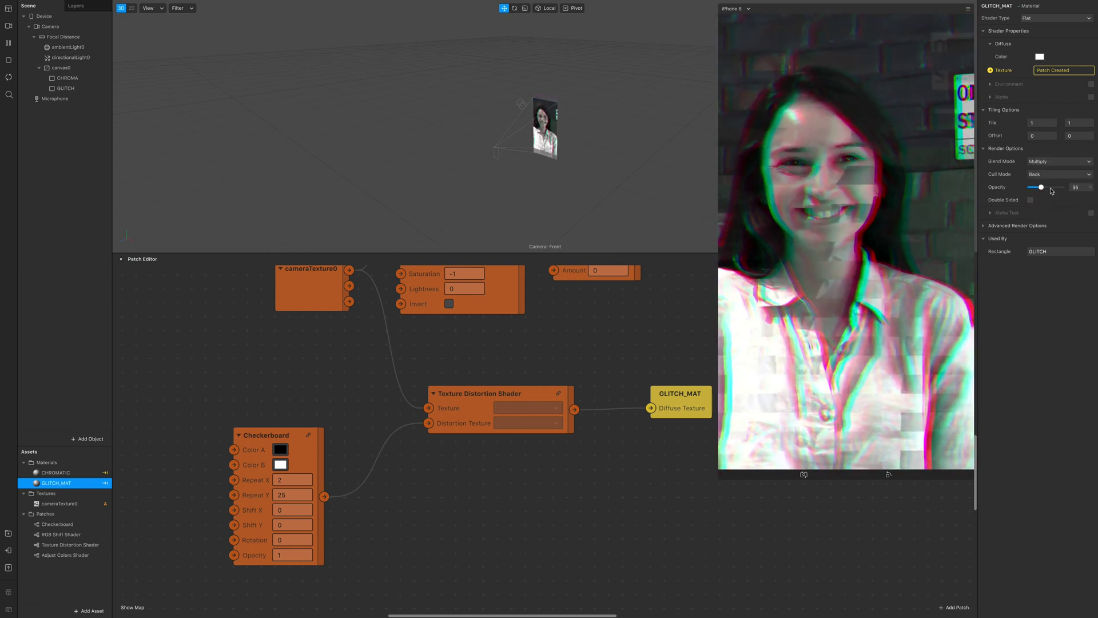
drag(1042, 187, 1053, 187)
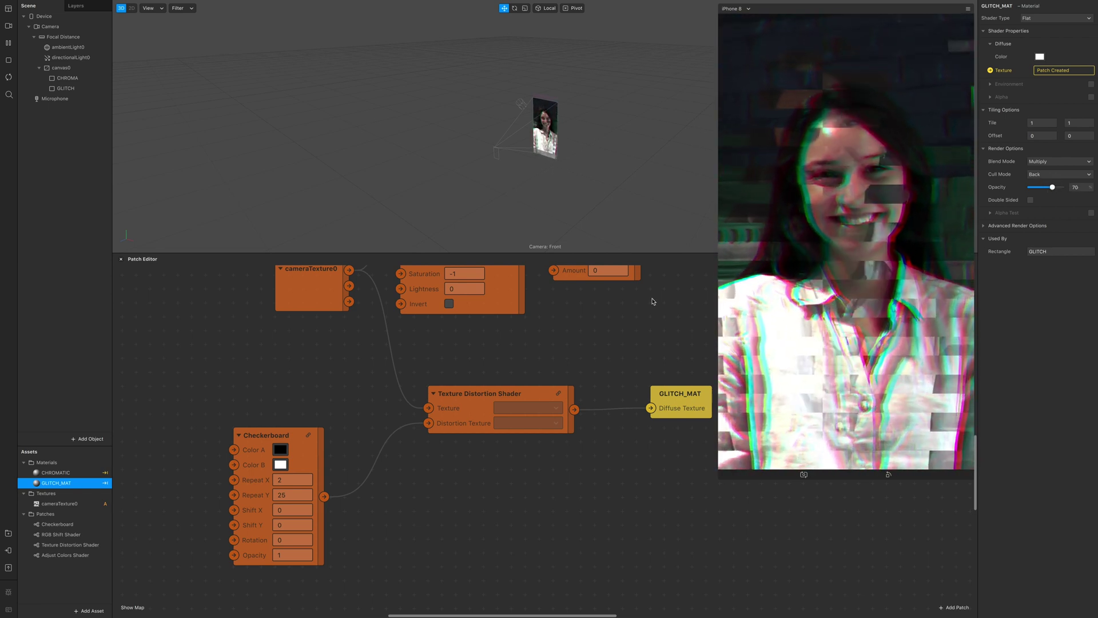
scroll(594, 429, right, 5)
- Inside the RGB Shift Shader, change Multiply's First Value to 1,2, then 1,3, and go back to Main
scroll(429, 378, up, 5)
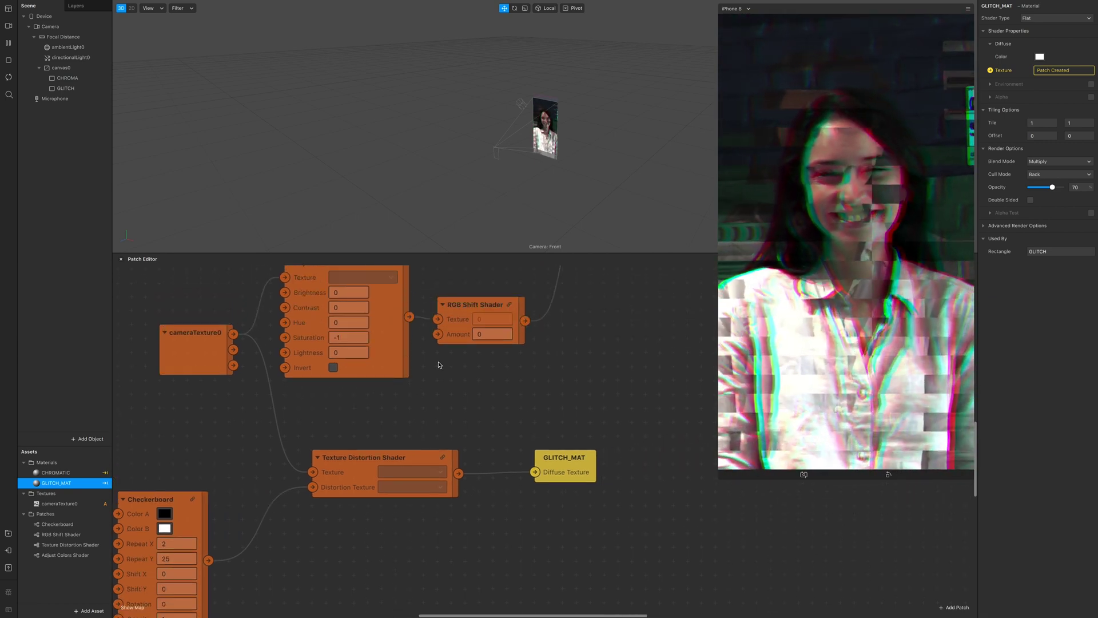
click(511, 373)
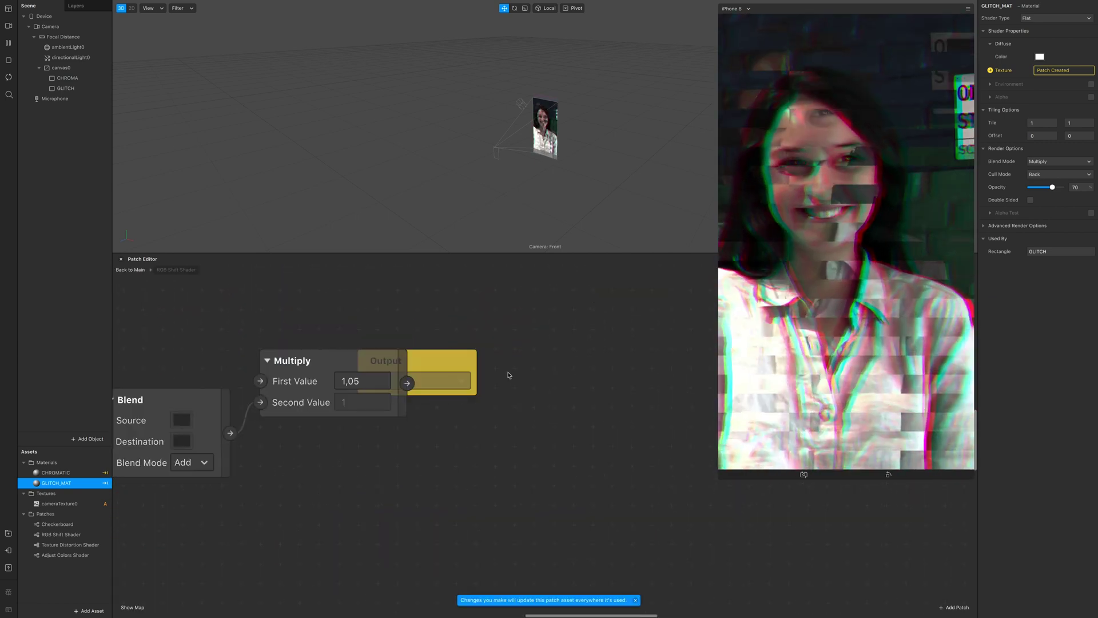
click(360, 381)
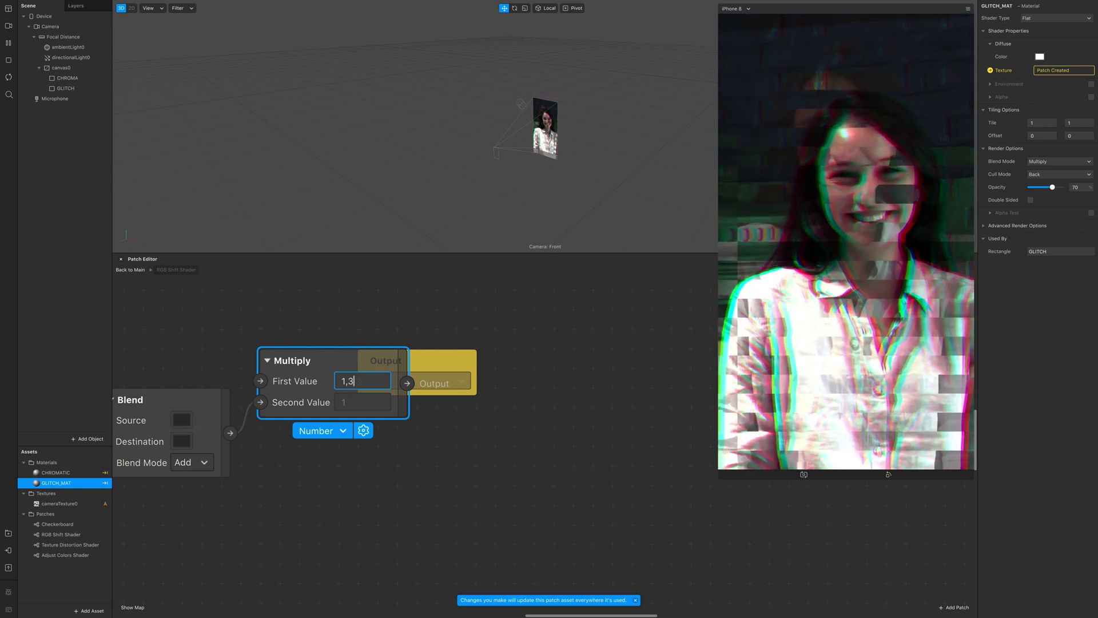
key(BackSpace)
text(2)
key(Return)
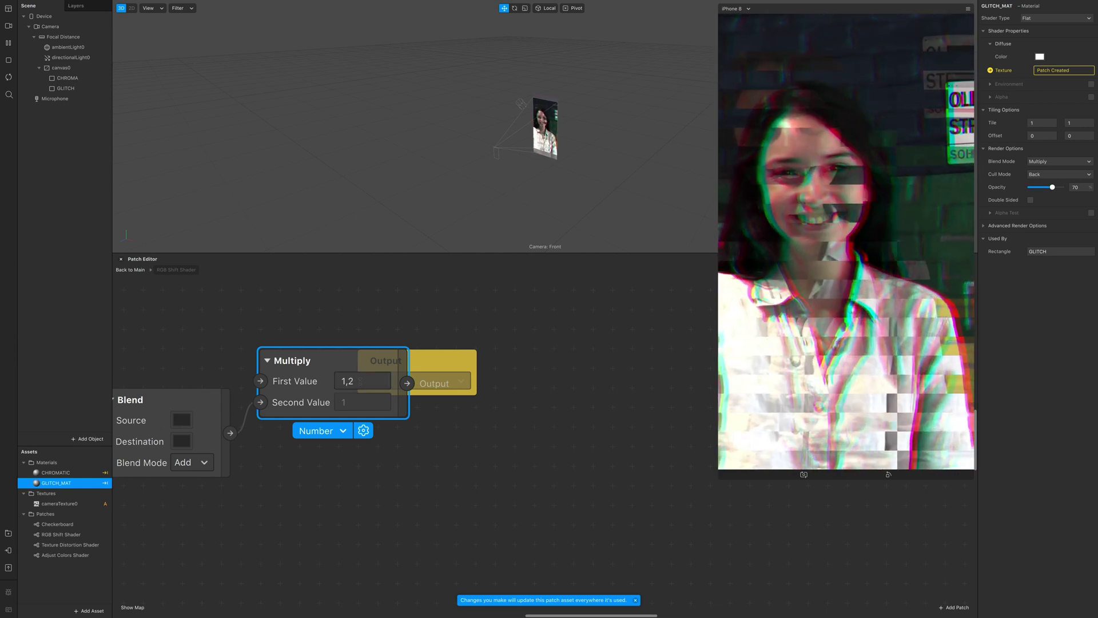
key(BackSpace)
text(3)
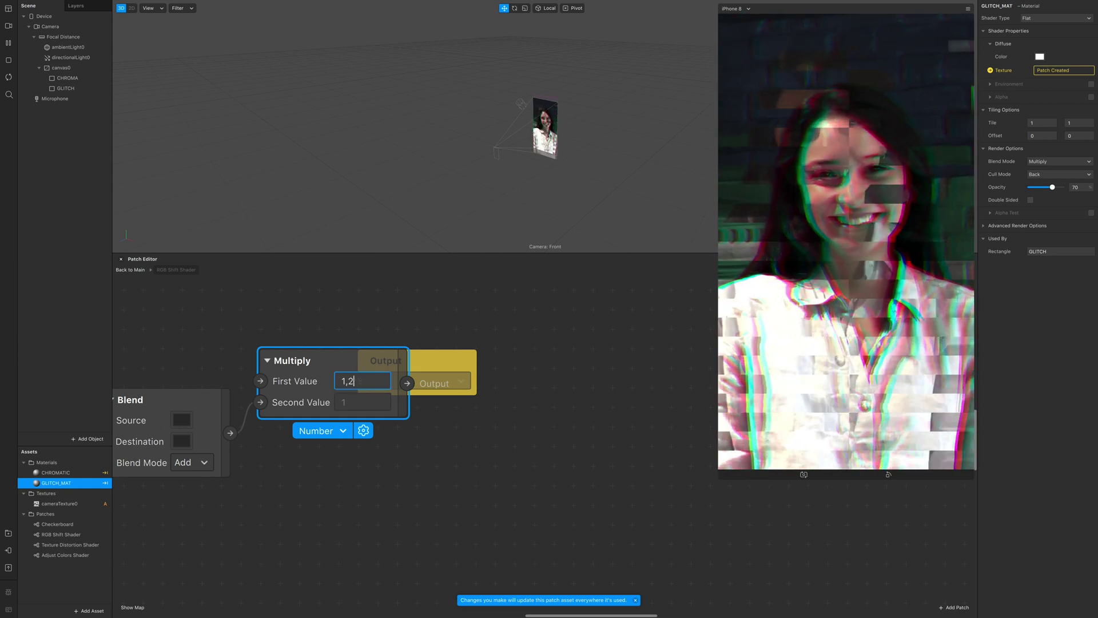
key(Return)
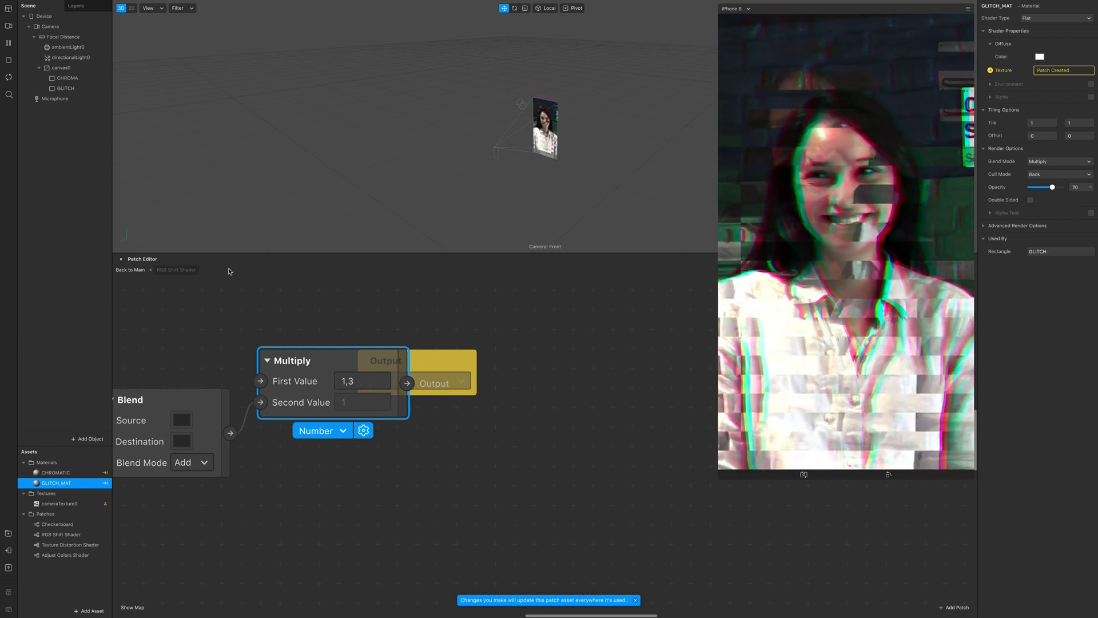
click(120, 269)
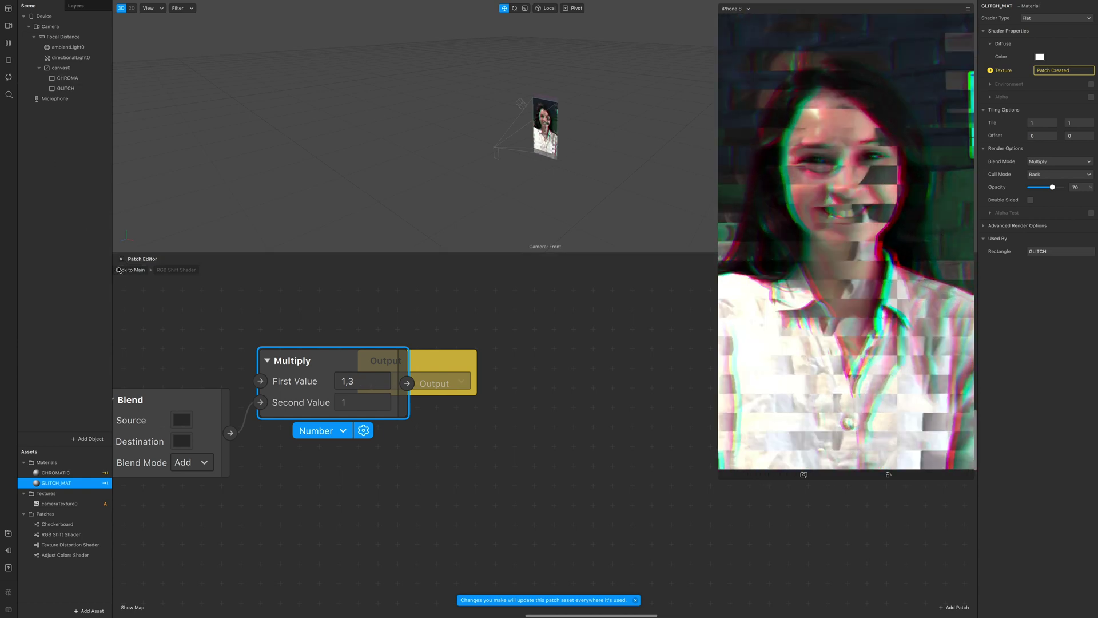
- Move the Checkerboard node up and add a Loop Animation patch beside it
scroll(472, 490, left, 5)
scroll(472, 491, down, 3)
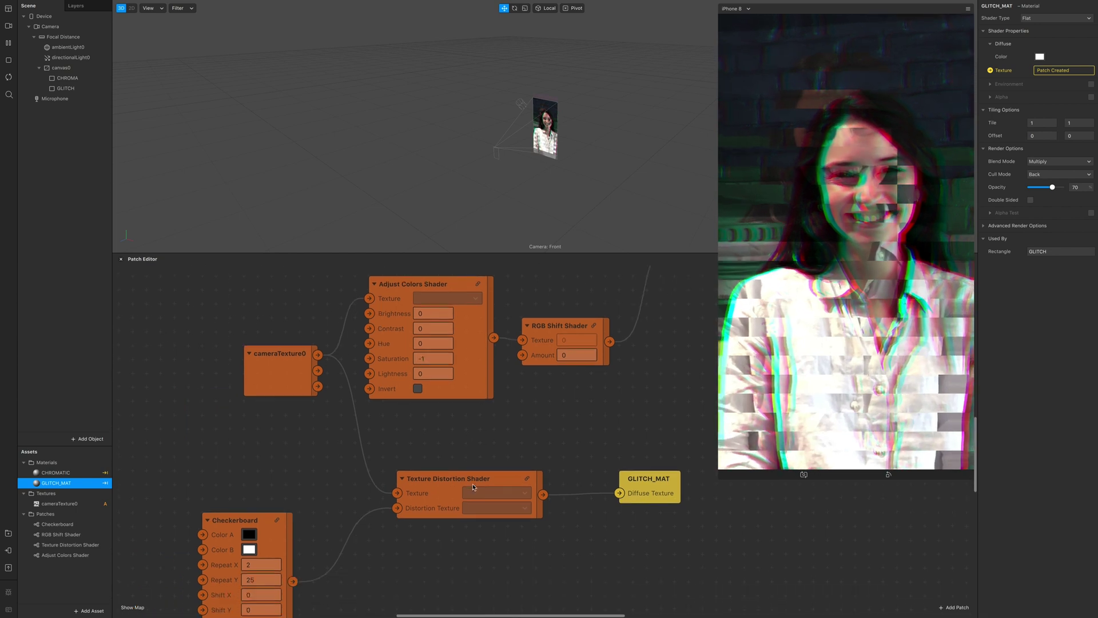
drag(228, 606, 256, 551)
scroll(298, 470, right, 4)
scroll(298, 471, down, 2)
scroll(300, 467, left, 5)
scroll(300, 468, right, 3)
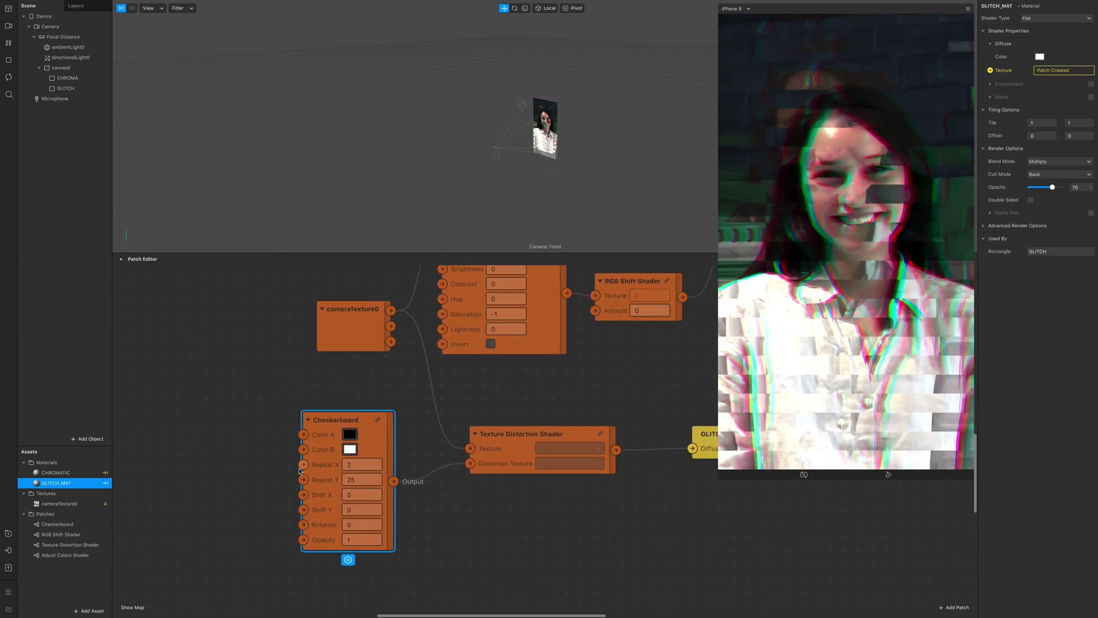
right_click(214, 486)
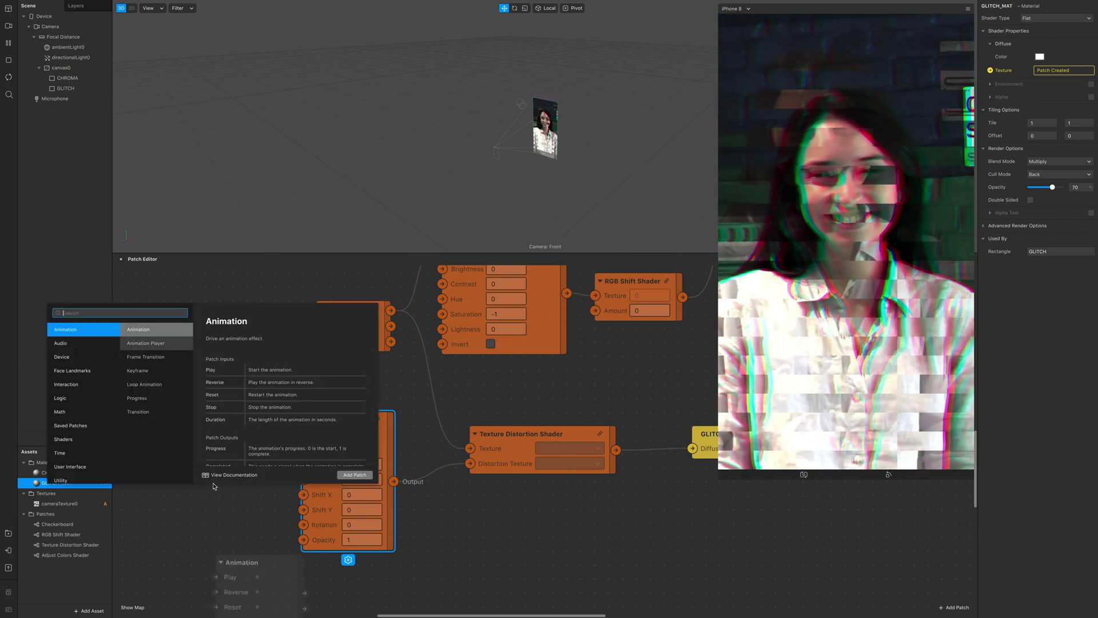
double_click(159, 392)
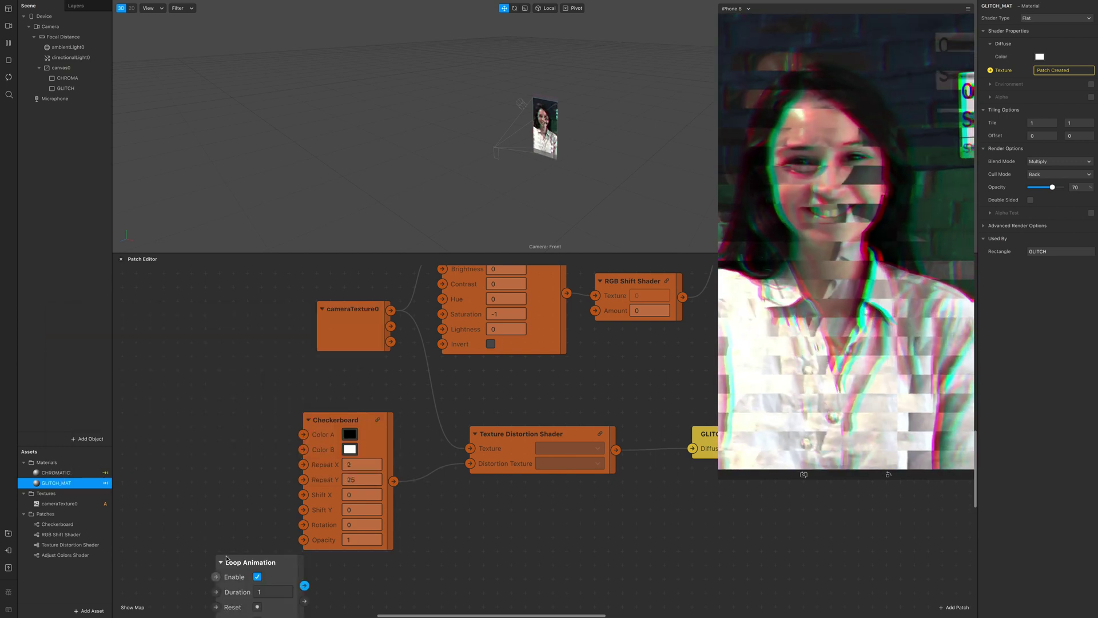
drag(303, 609, 303, 495)
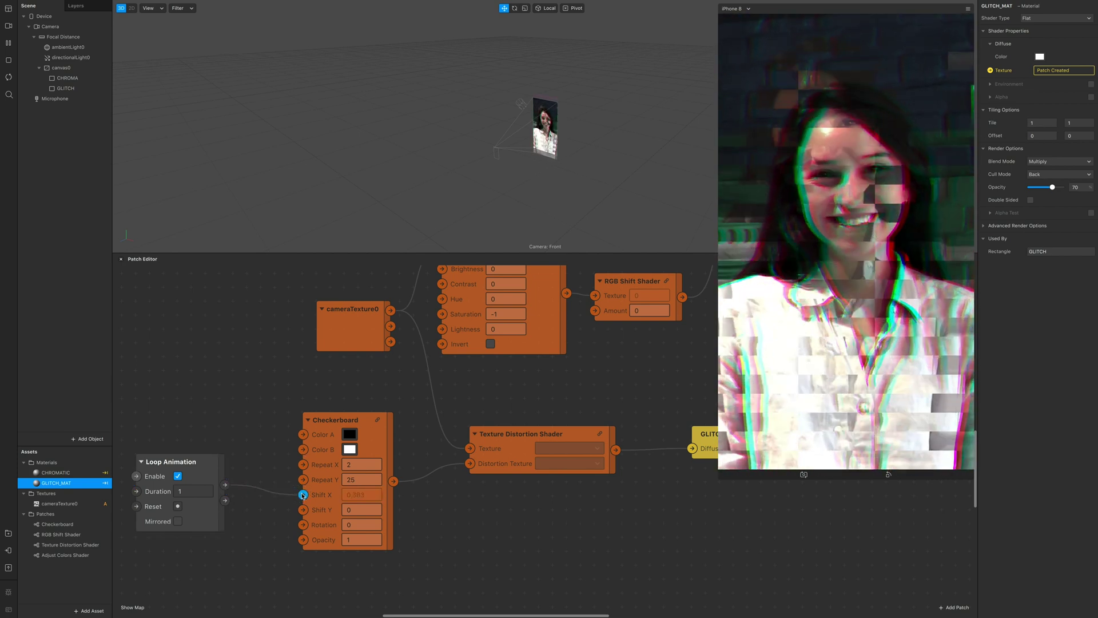
- Give the Loop Animation a 10-second mirrored loop and reposition the node
click(193, 491)
text(5)
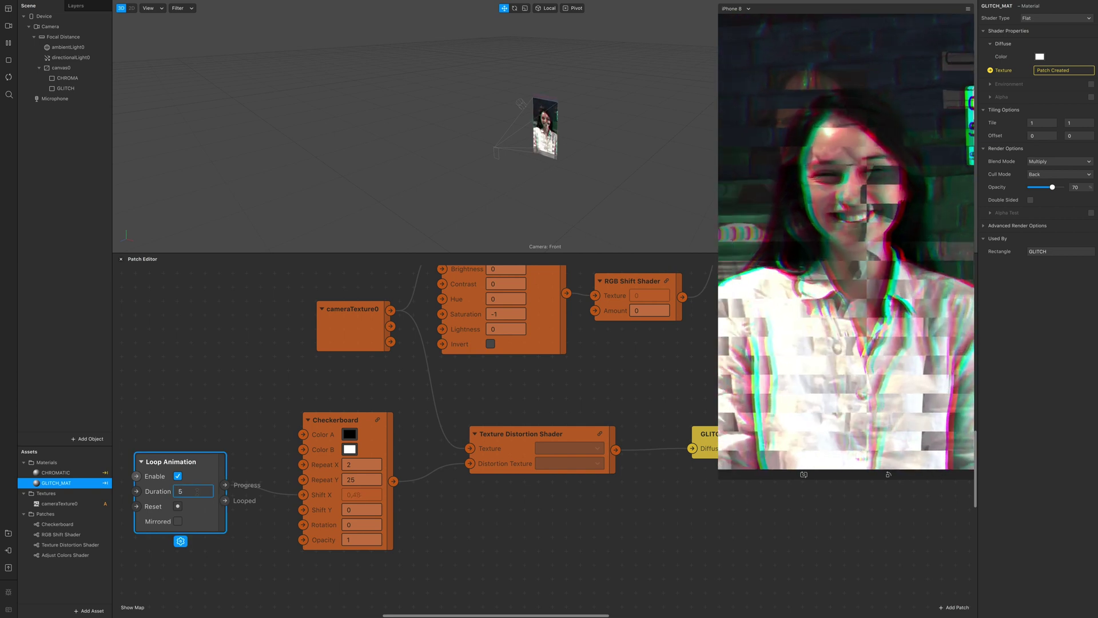
key(Return)
click(197, 491)
text(10)
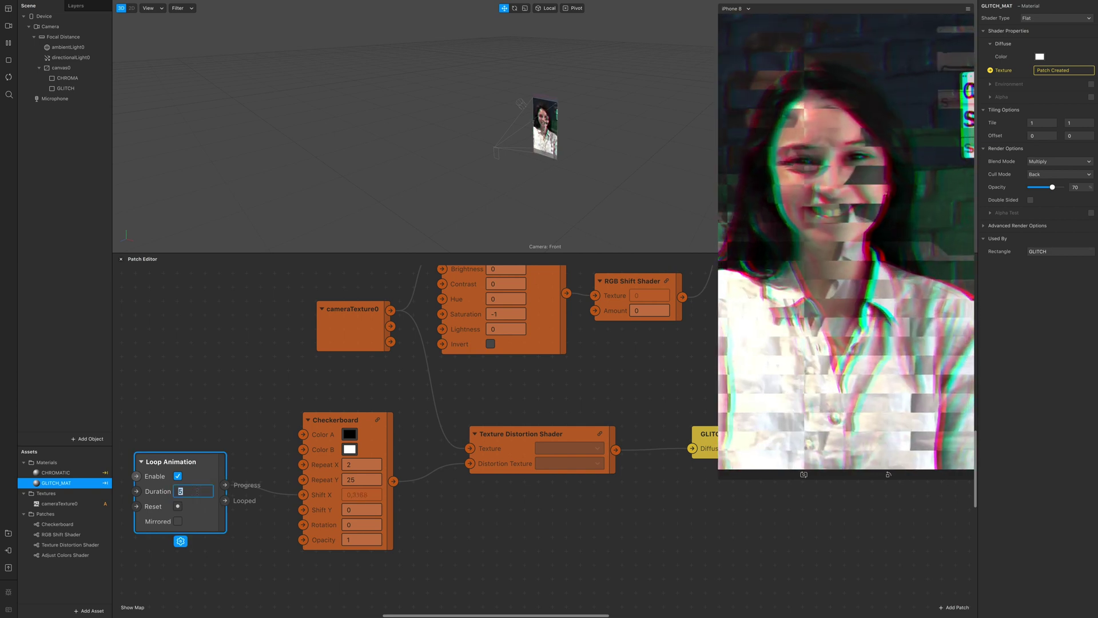
key(Return)
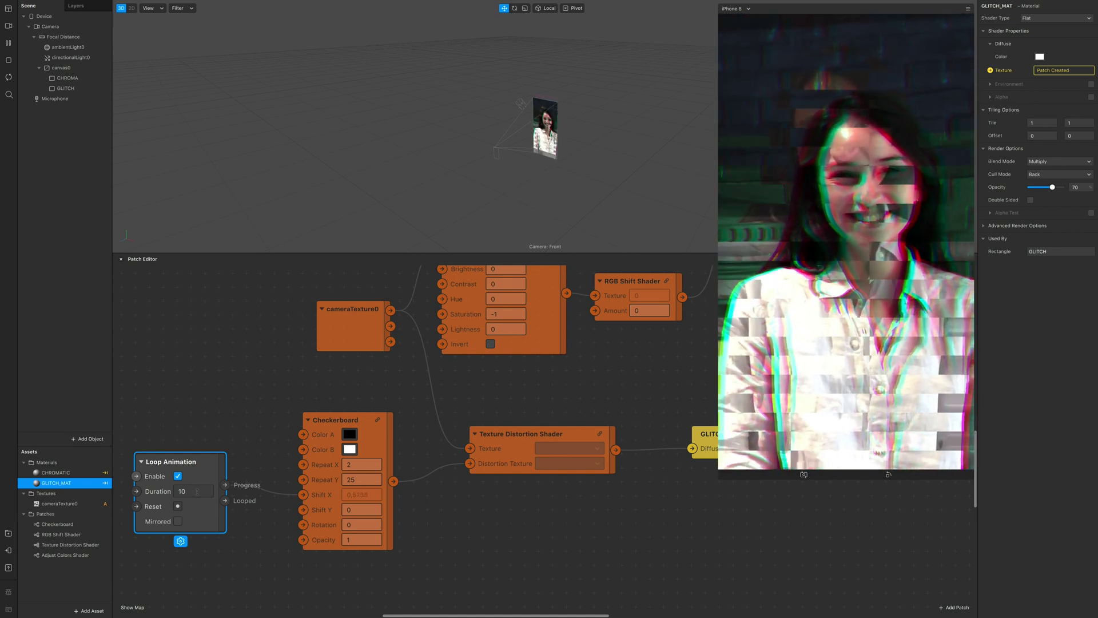
click(181, 521)
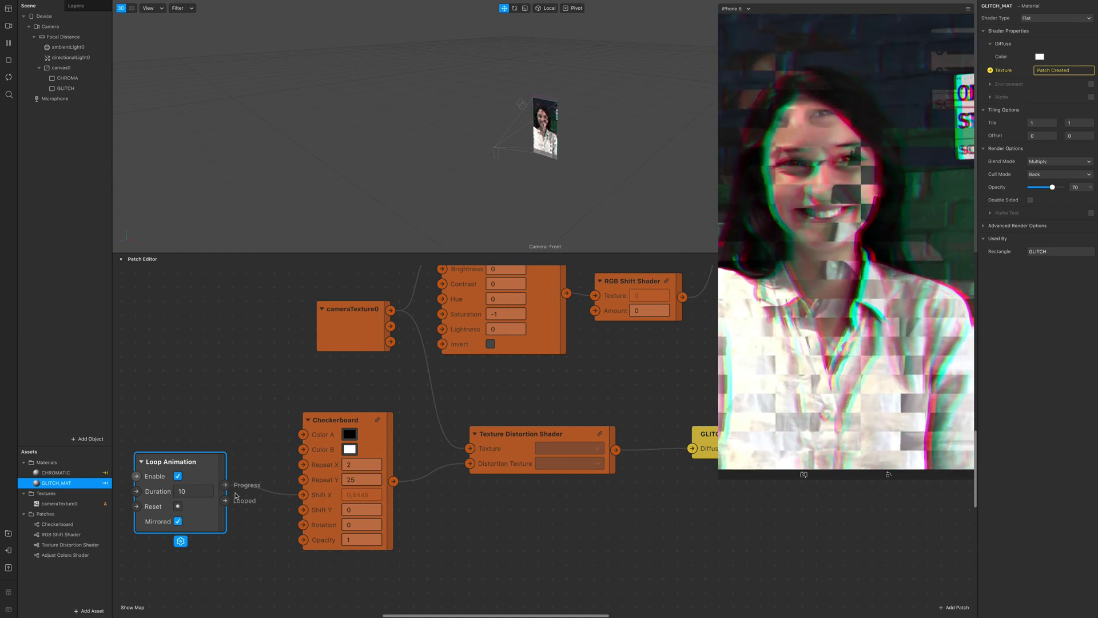
drag(226, 485, 303, 511)
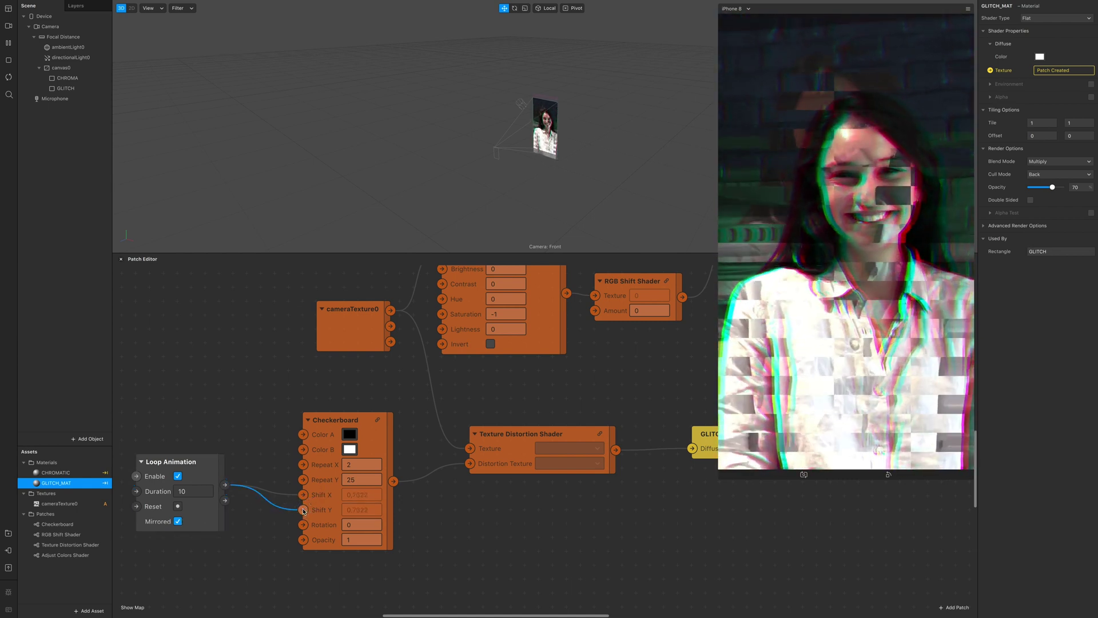
key(ctrl+z)
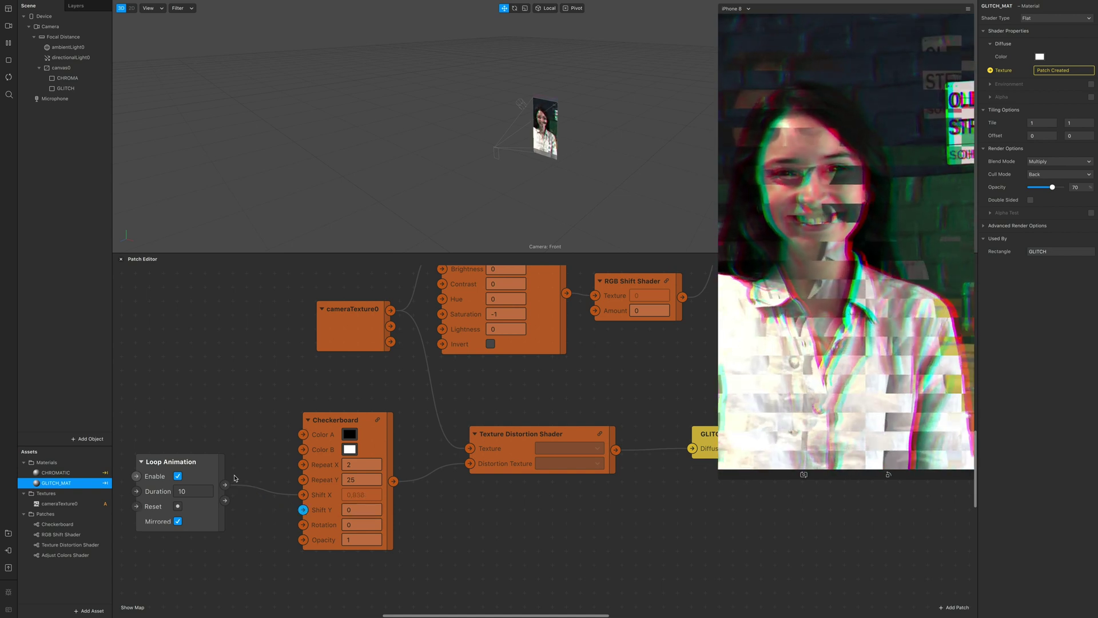
drag(170, 524, 212, 385)
- Add a Random patch with End Range 10 feeding the Checkerboard's Shift Y
scroll(229, 478, left, 5)
double_click(231, 481)
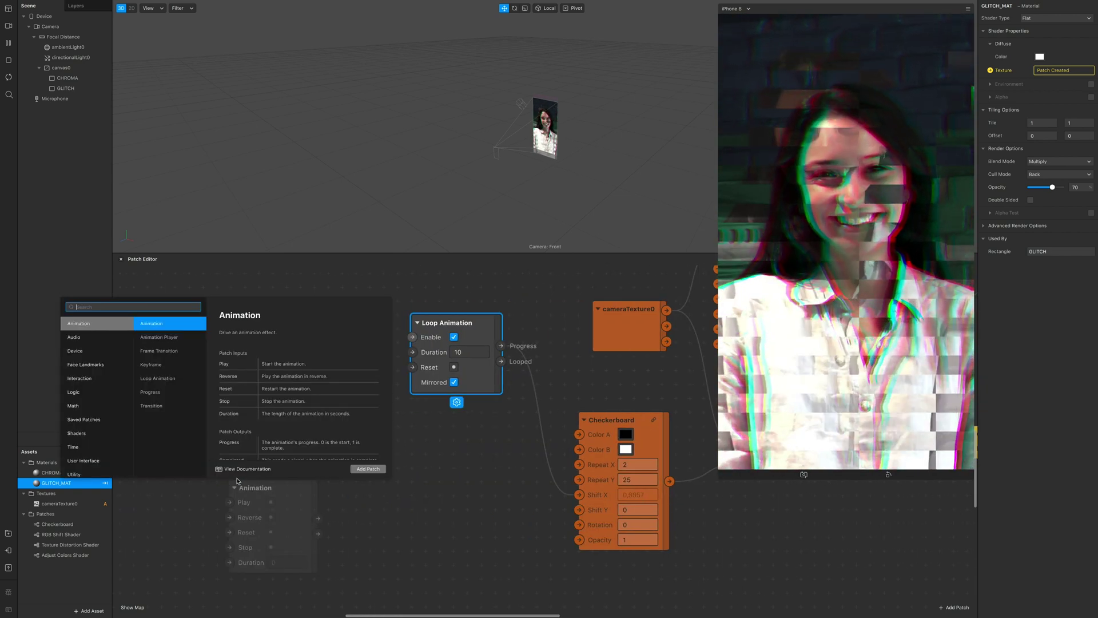
text(RANDO)
key(Return)
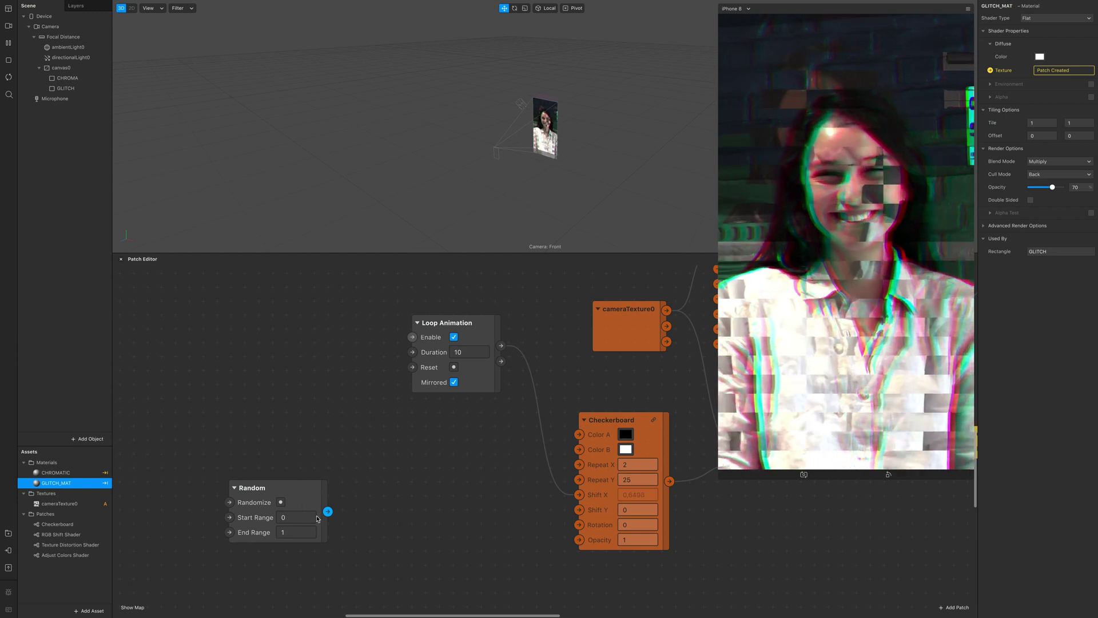
drag(332, 513, 581, 510)
scroll(559, 510, right, 3)
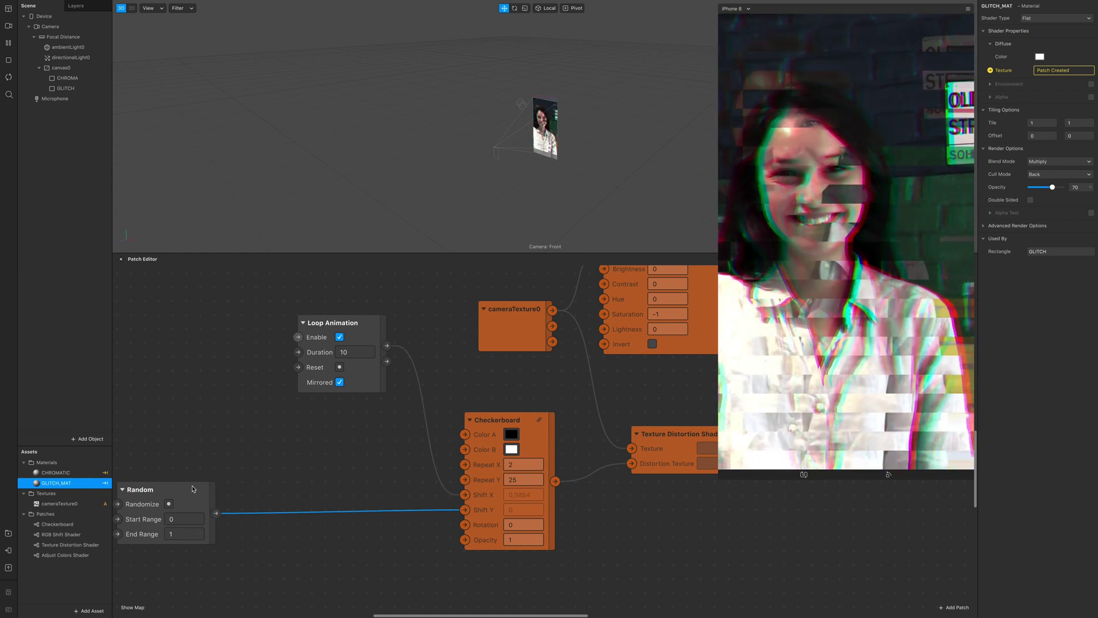
drag(202, 492, 231, 492)
click(217, 534)
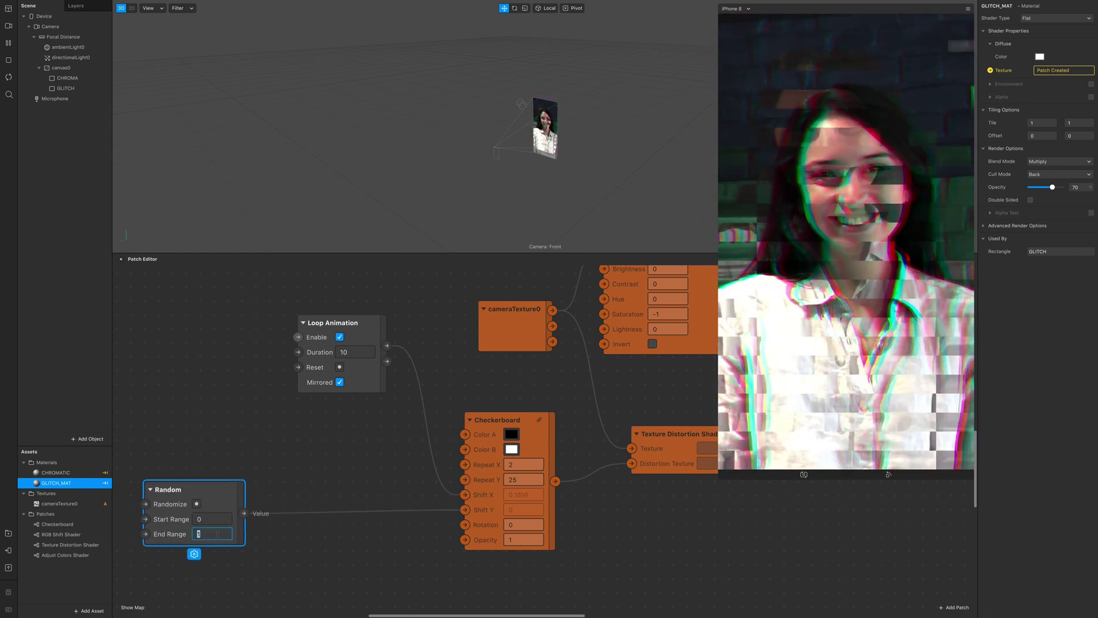
text(10)
key(Return)
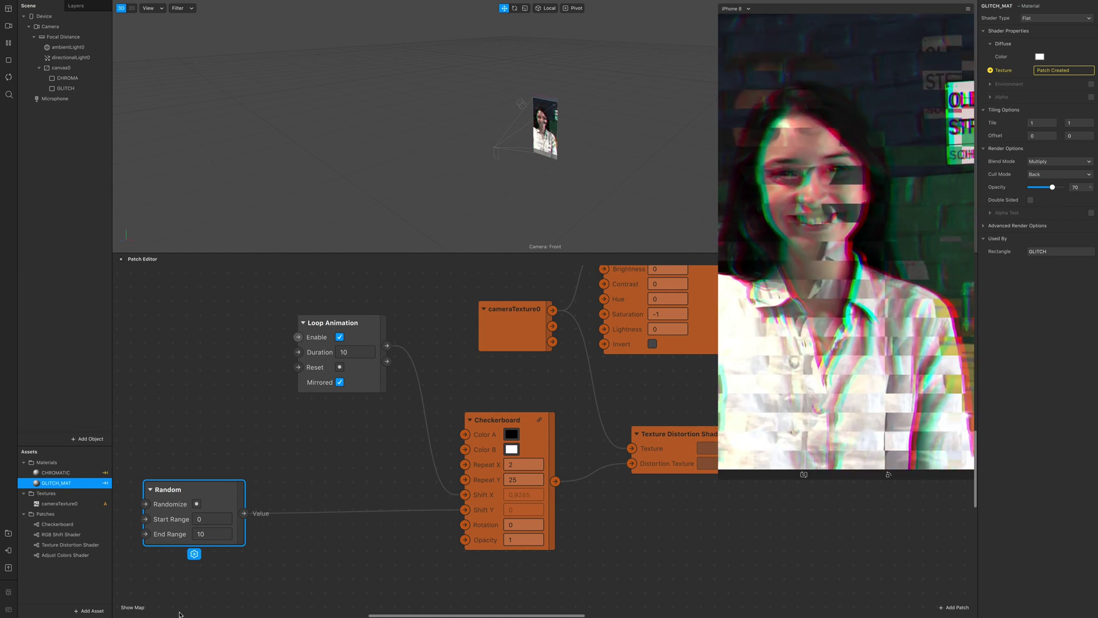
scroll(292, 419, right, 10)
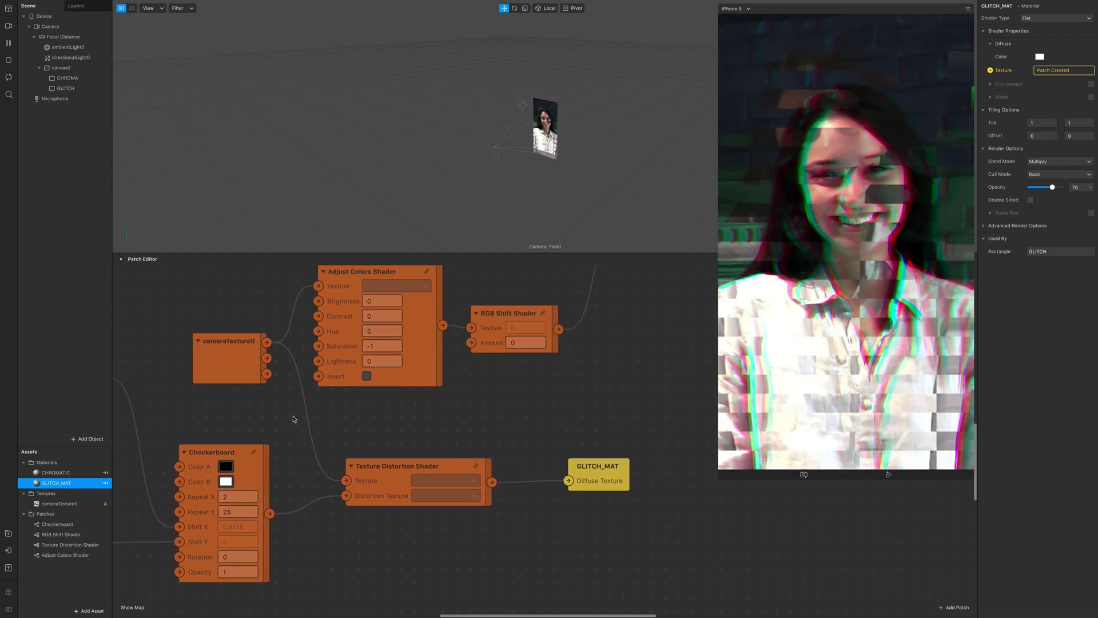
scroll(293, 419, up, 5)
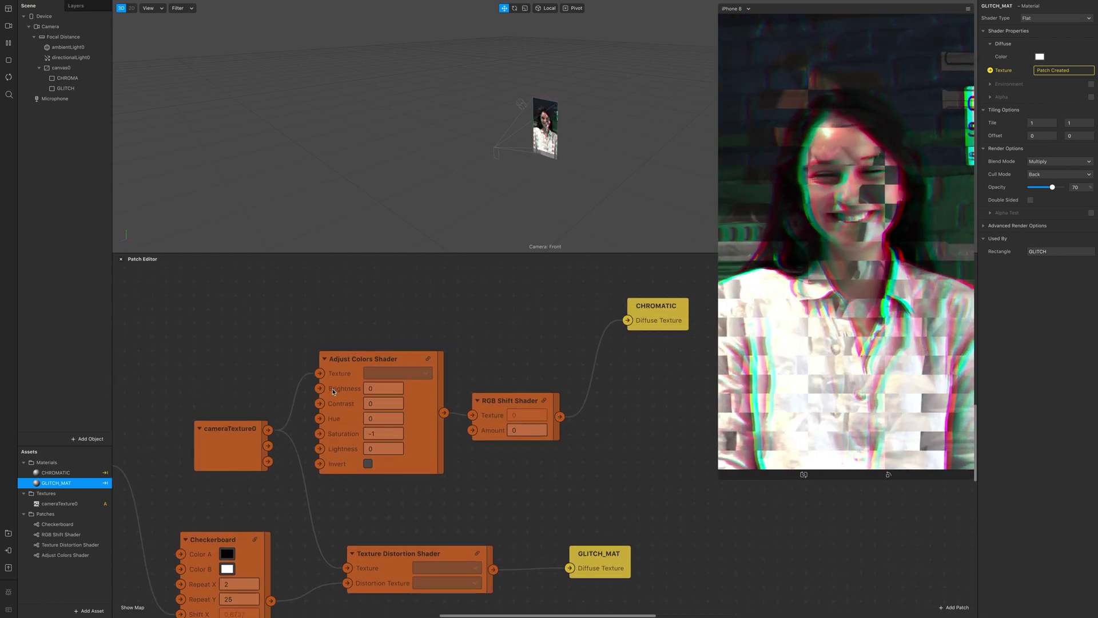
click(73, 474)
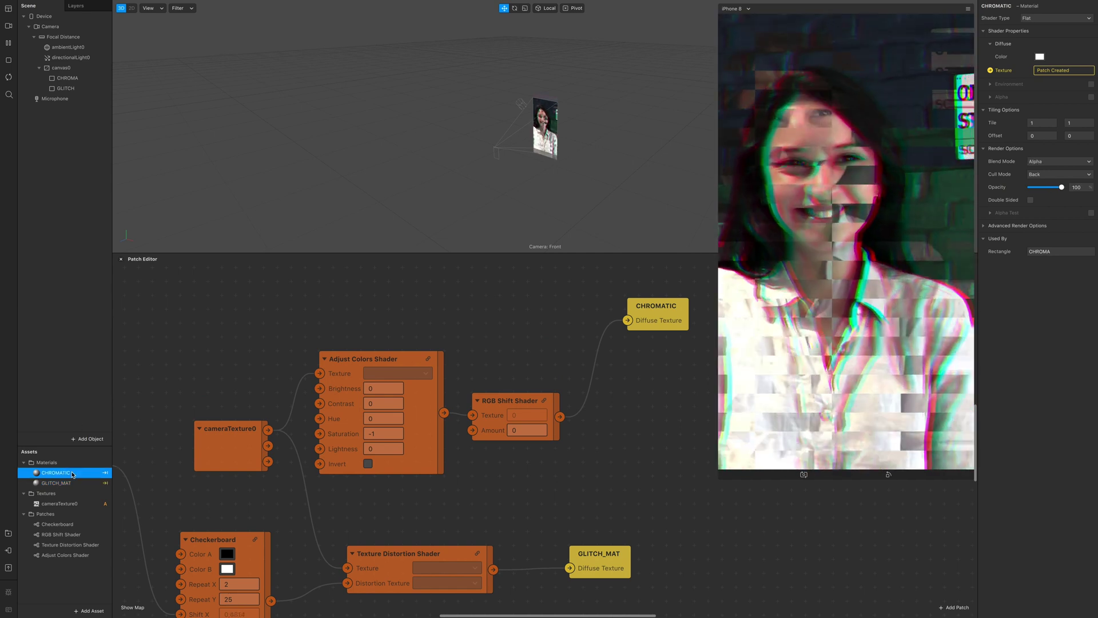
click(75, 484)
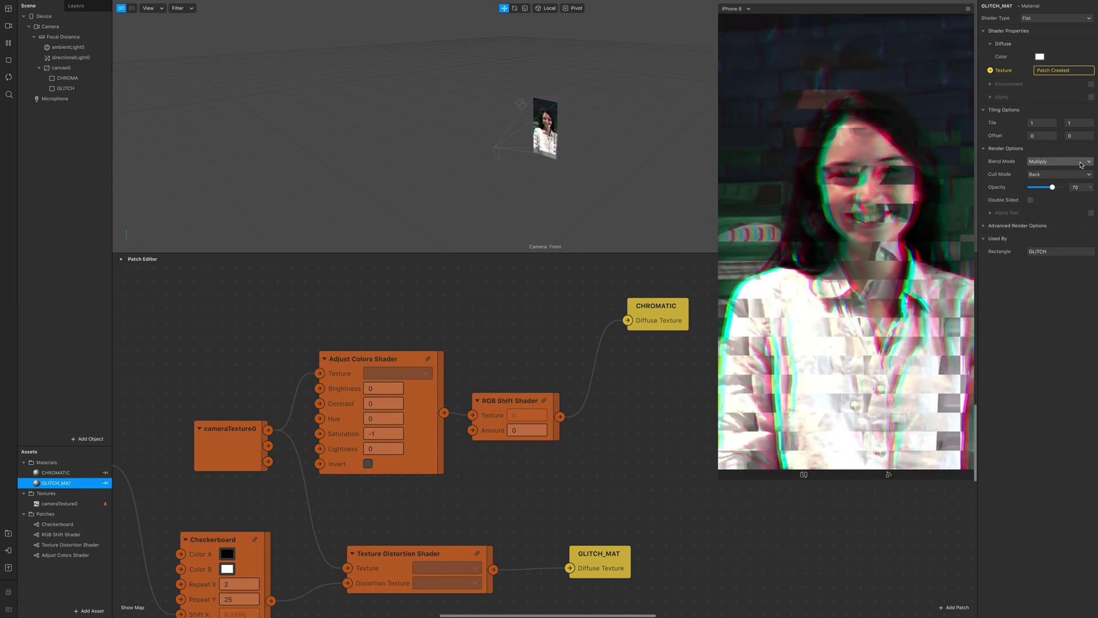
click(1060, 162)
click(1061, 163)
click(1064, 163)
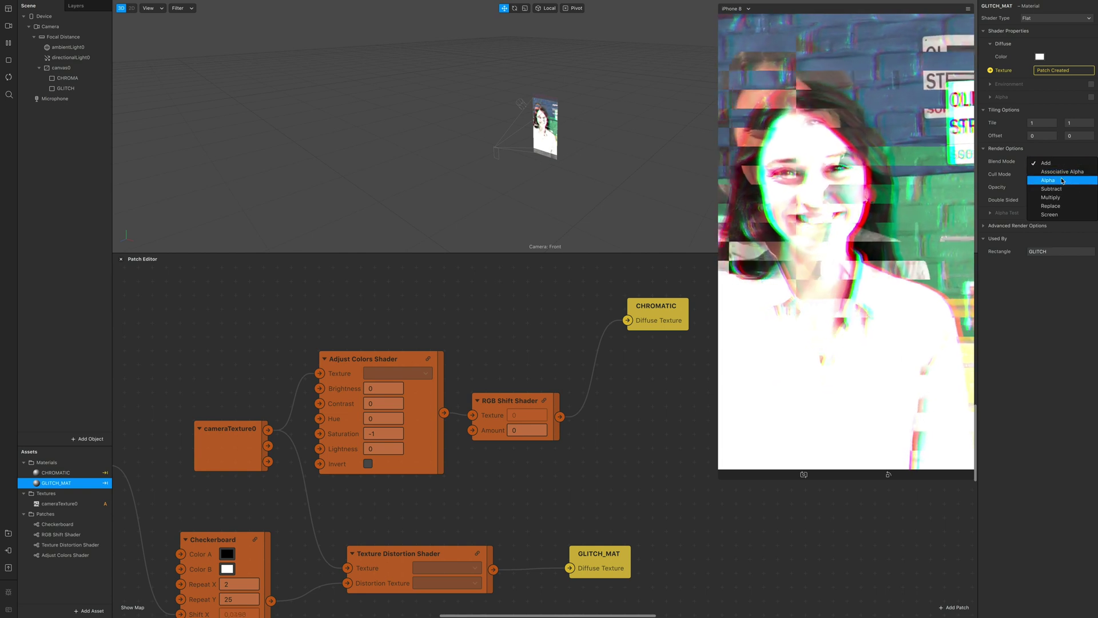
click(1062, 181)
click(1059, 161)
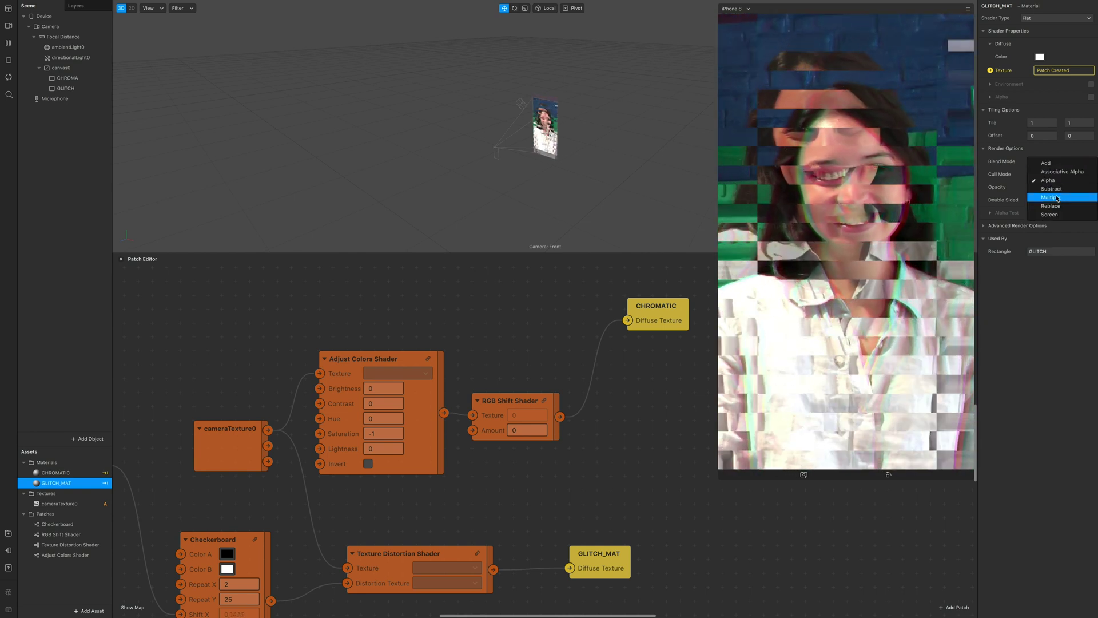
click(1057, 197)
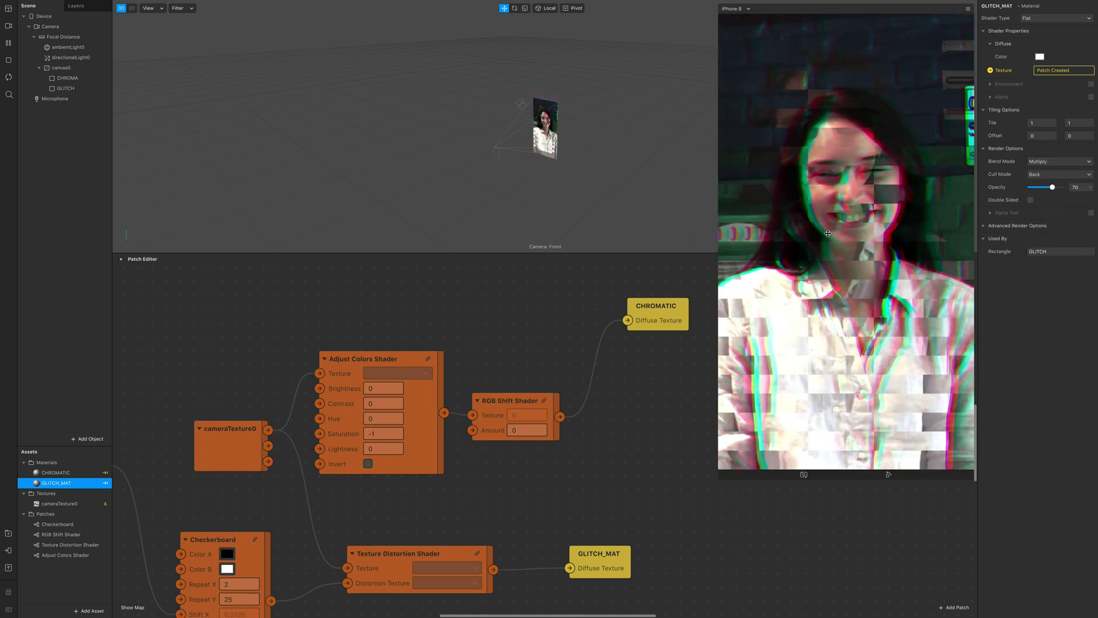
scroll(472, 350, down, 3)
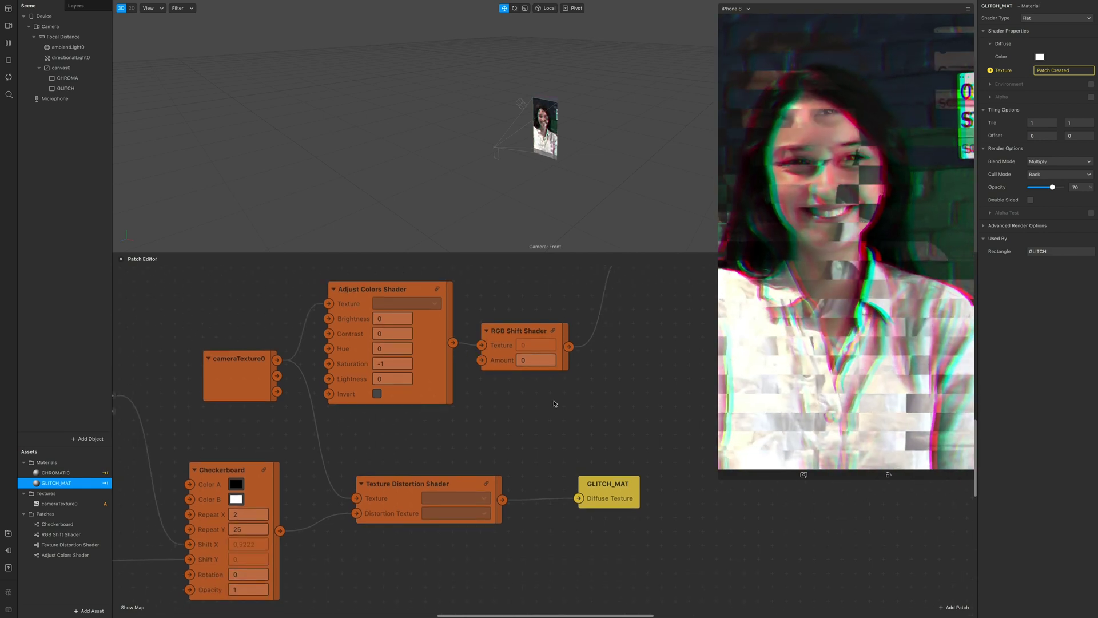
- Wire RGB Shift Shader into Texture Distortion's Texture and tidy the cameraTexture0, Adjust Colors and Random nodes
scroll(547, 405, down, 2)
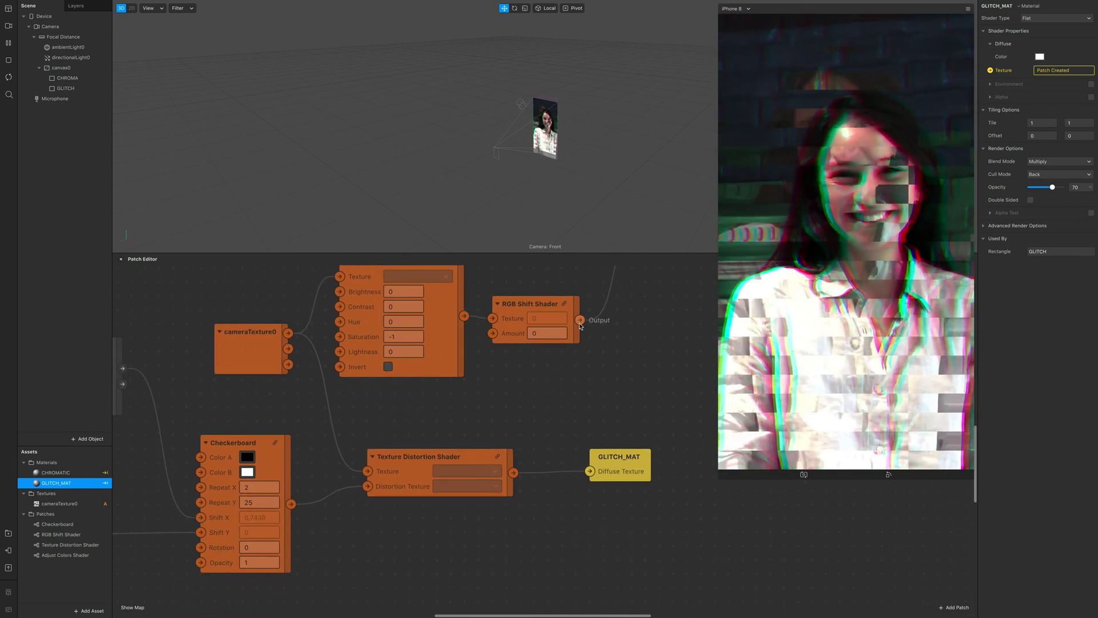
drag(580, 320, 367, 472)
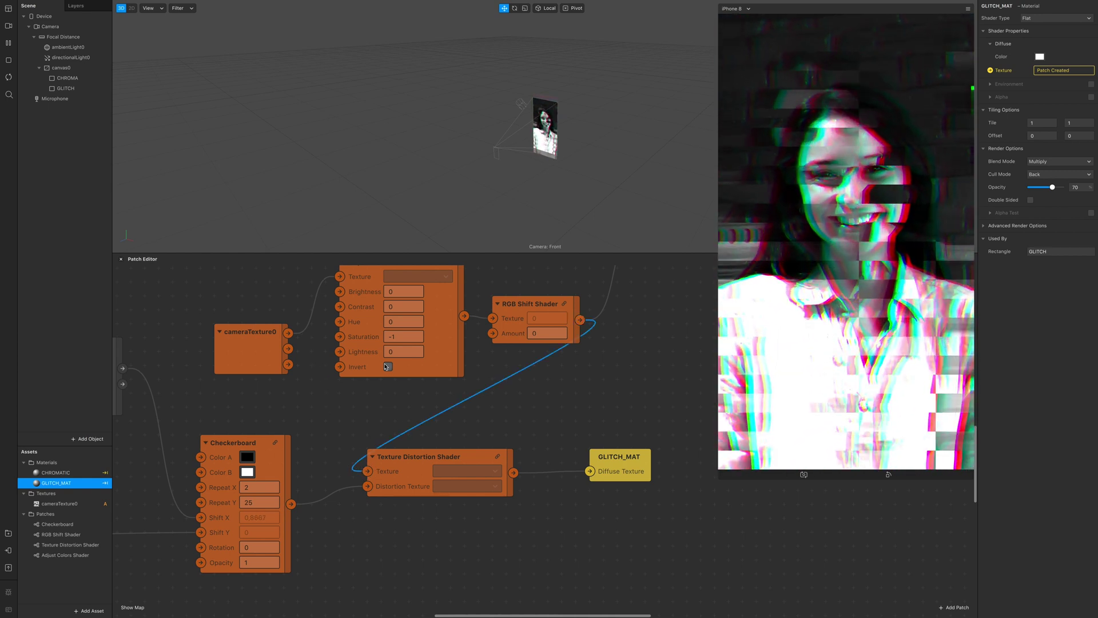
scroll(387, 367, up, 2)
drag(266, 404, 252, 362)
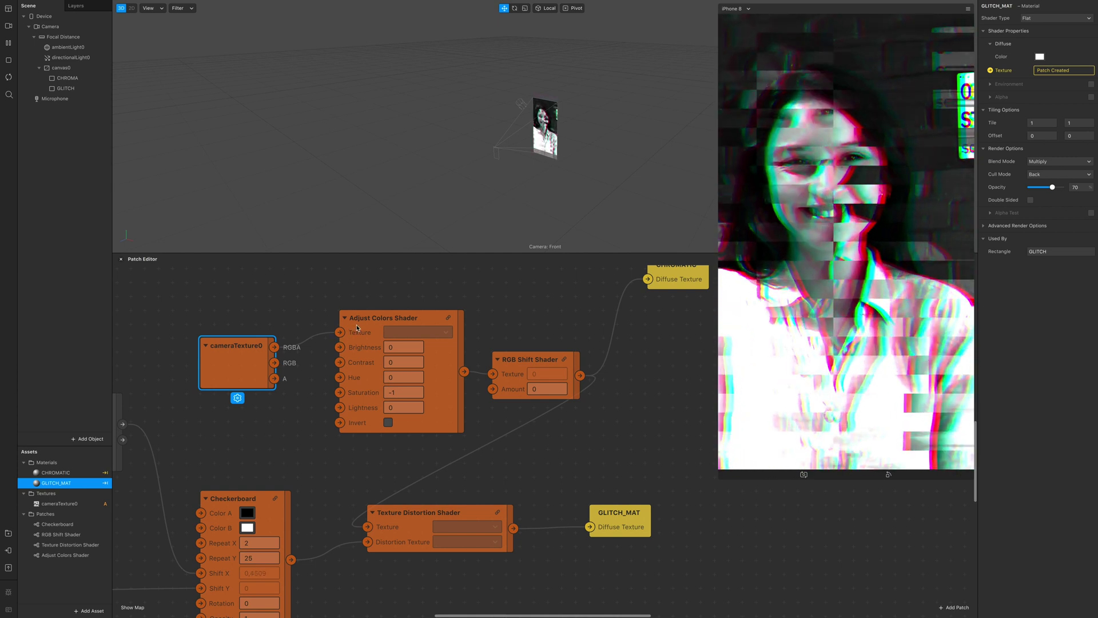
drag(380, 313, 375, 301)
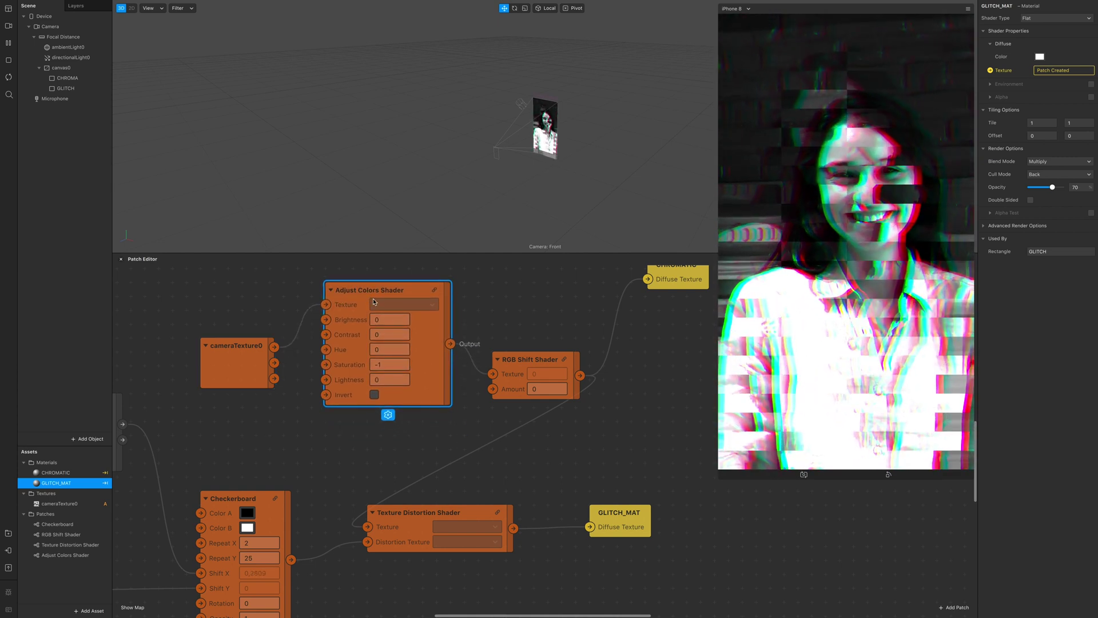
scroll(453, 406, down, 3)
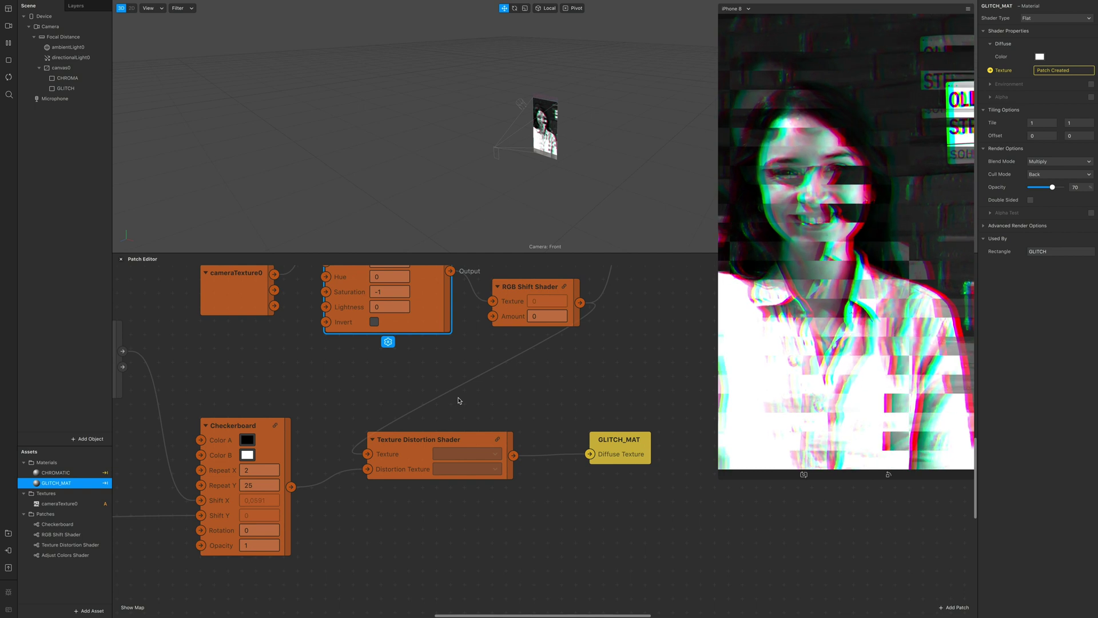
scroll(434, 379, down, 3)
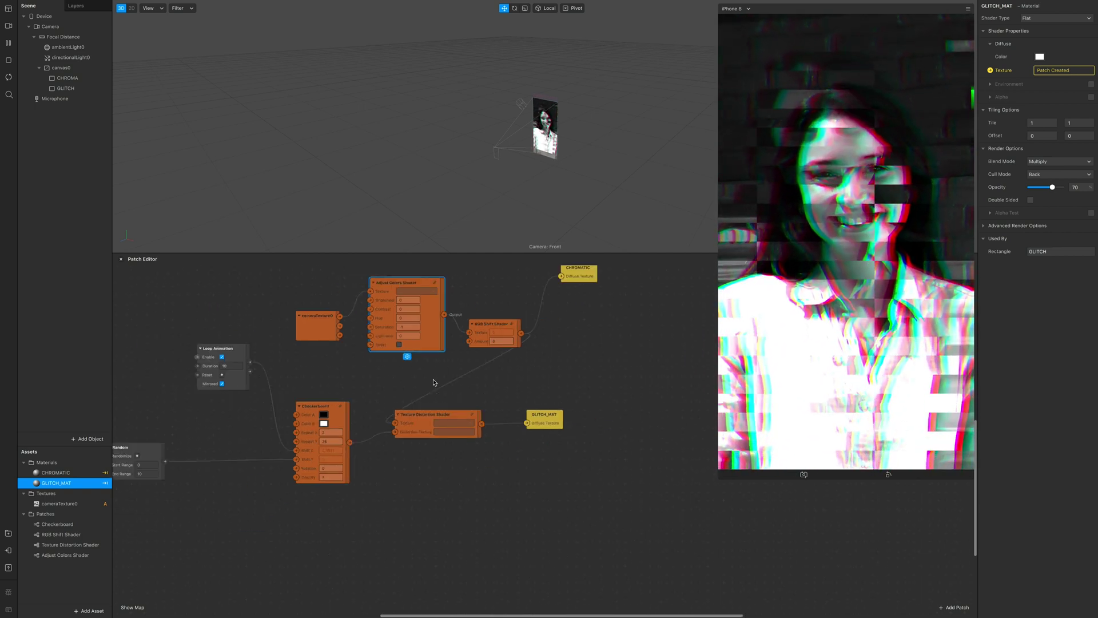
scroll(299, 410, left, 2)
scroll(312, 436, down, 2)
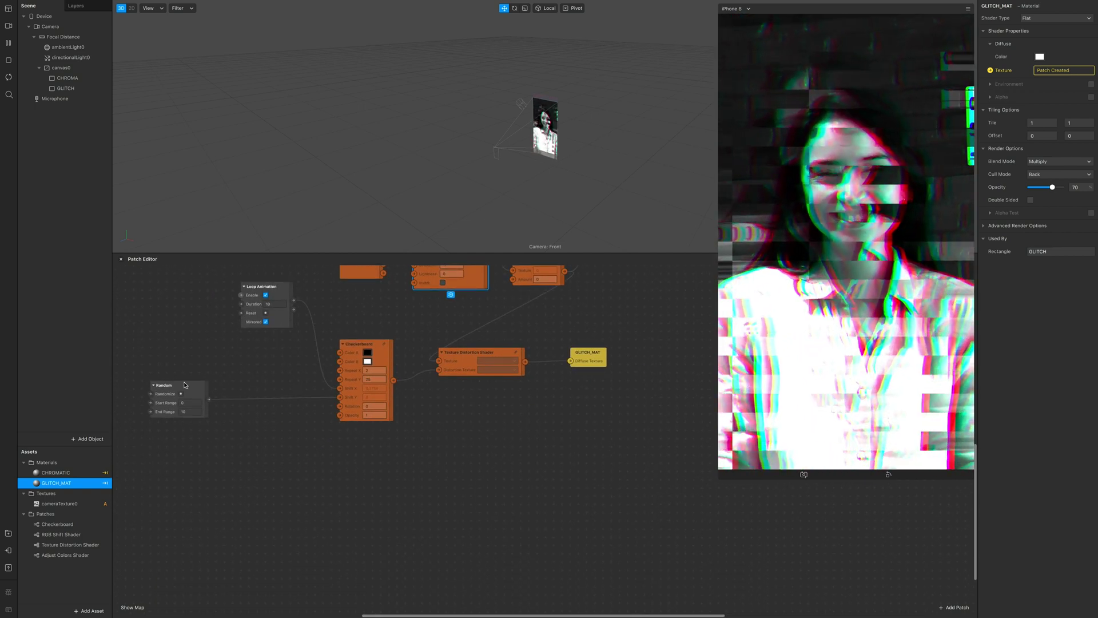
drag(172, 385, 254, 377)
scroll(365, 416, down, 1)
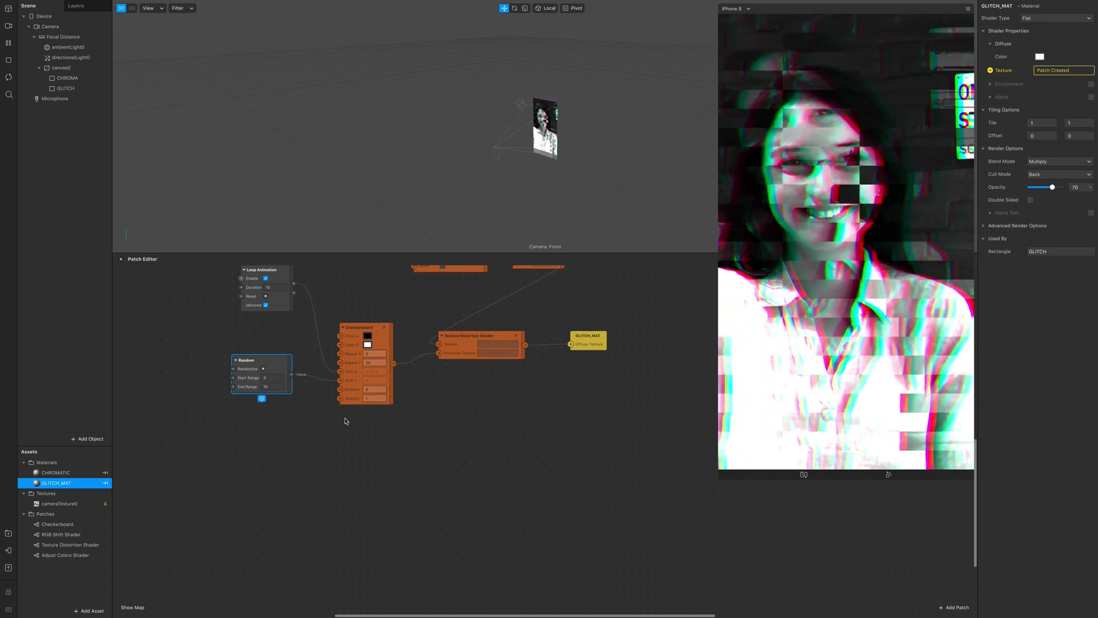
- Duplicate the GLITCH rectangle as SCAN LINES and give it a new material named SCAN LINES_MAT
click(85, 87)
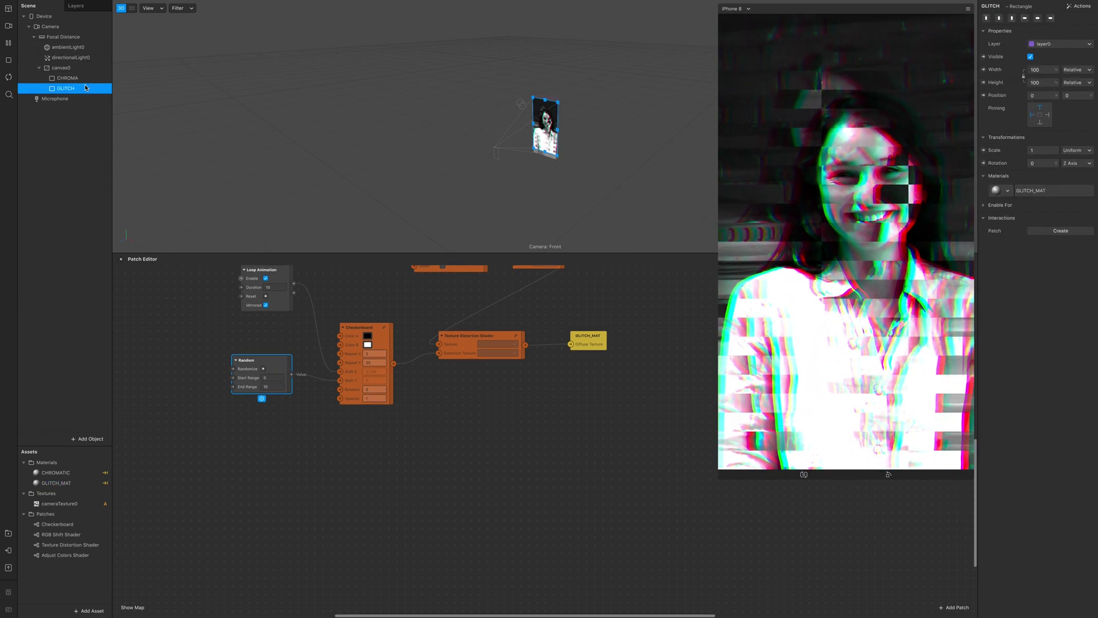
right_click(86, 87)
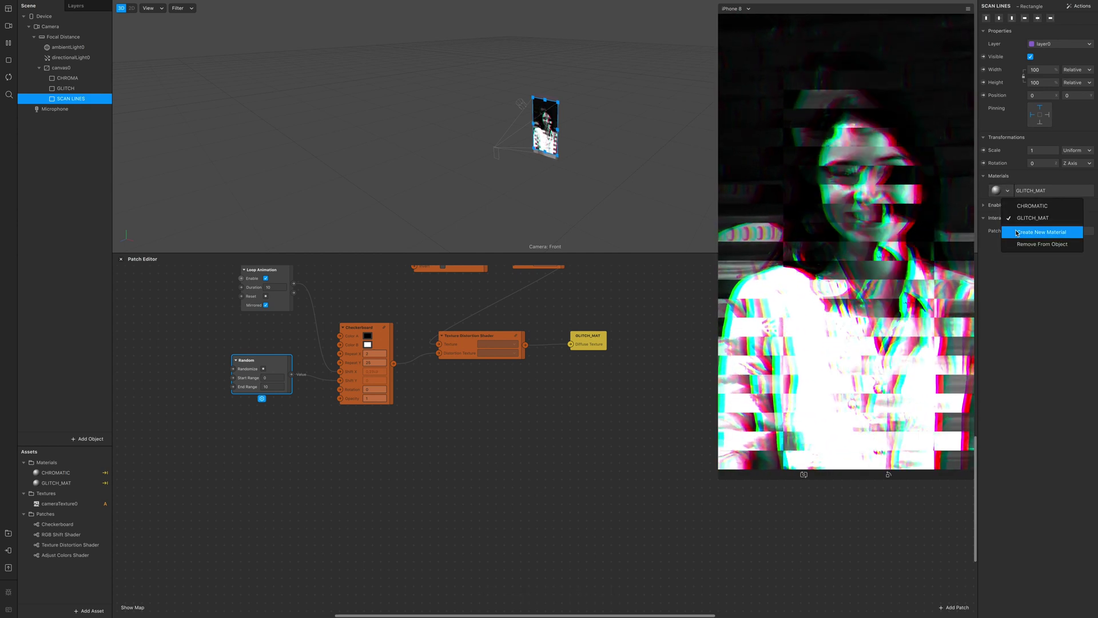
click(1019, 232)
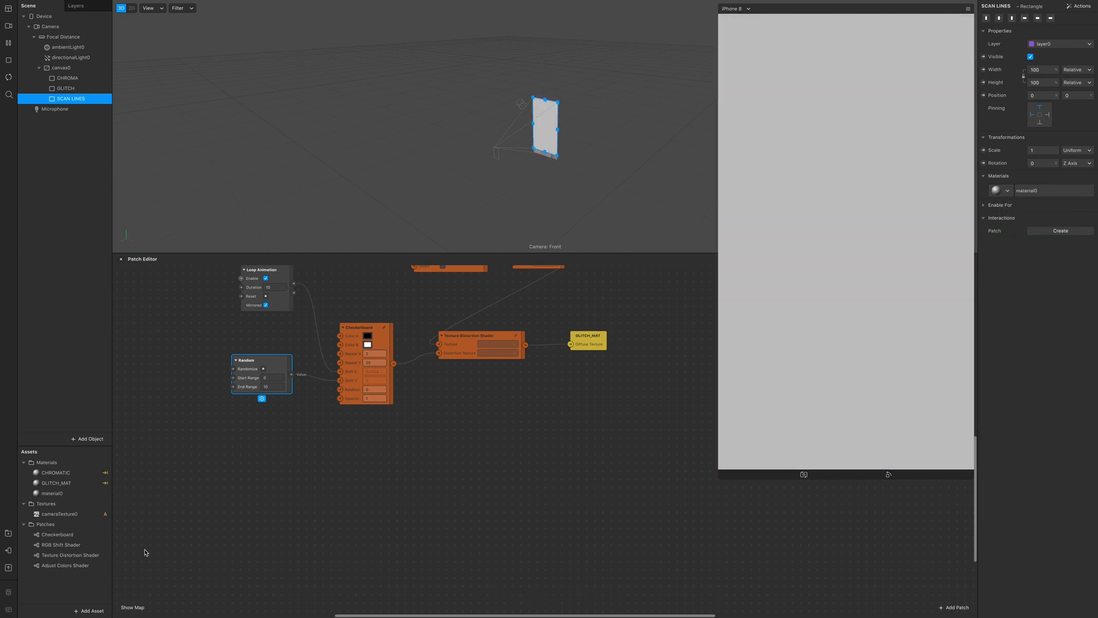
double_click(57, 494)
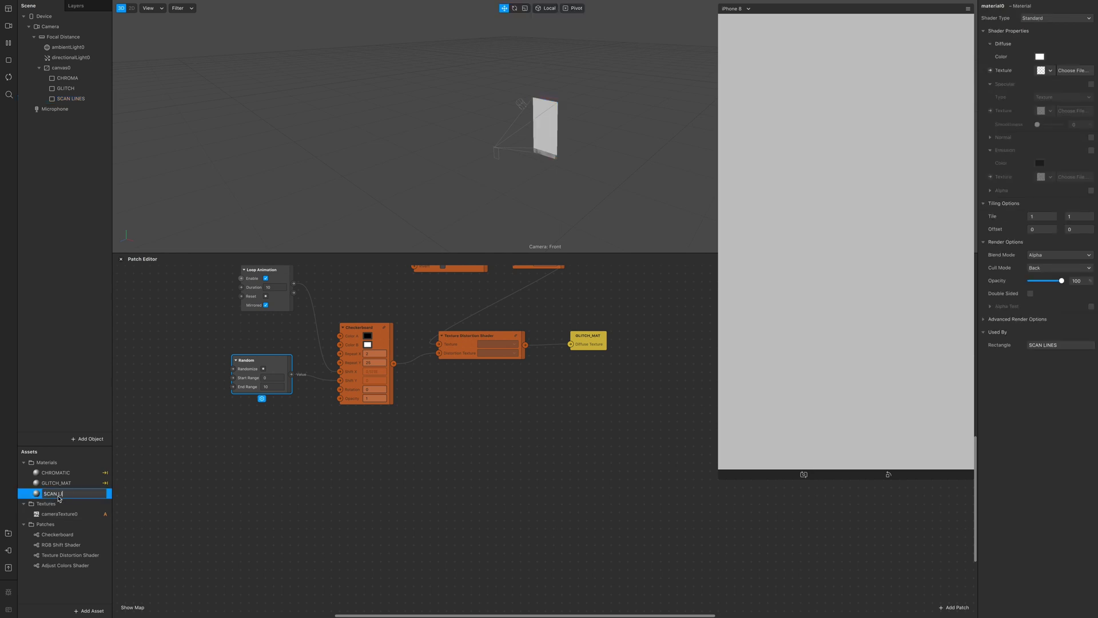
text(SCAN LINES_MAT)
key(Return)
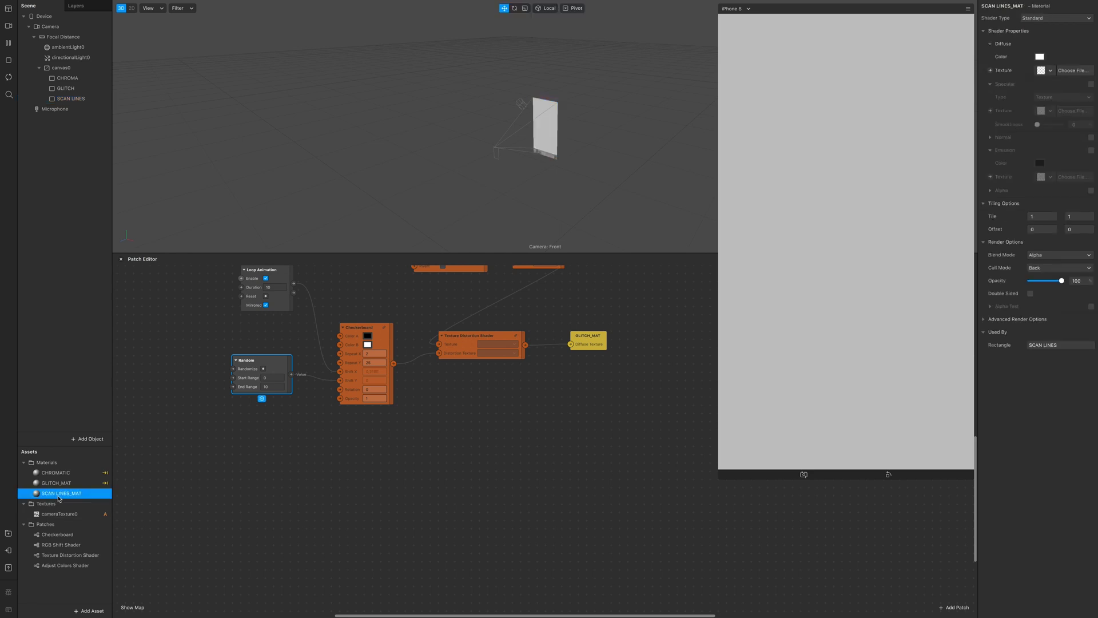
- Set SCAN LINES_MAT to the Flat shader and make its texture a patch
click(1035, 17)
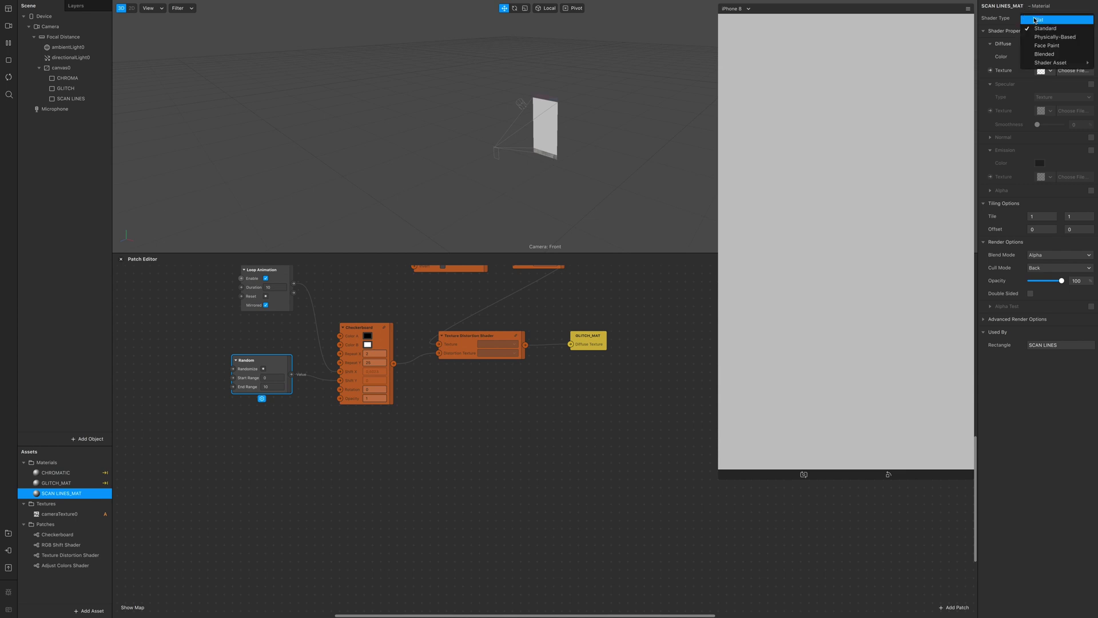
click(1039, 19)
click(990, 70)
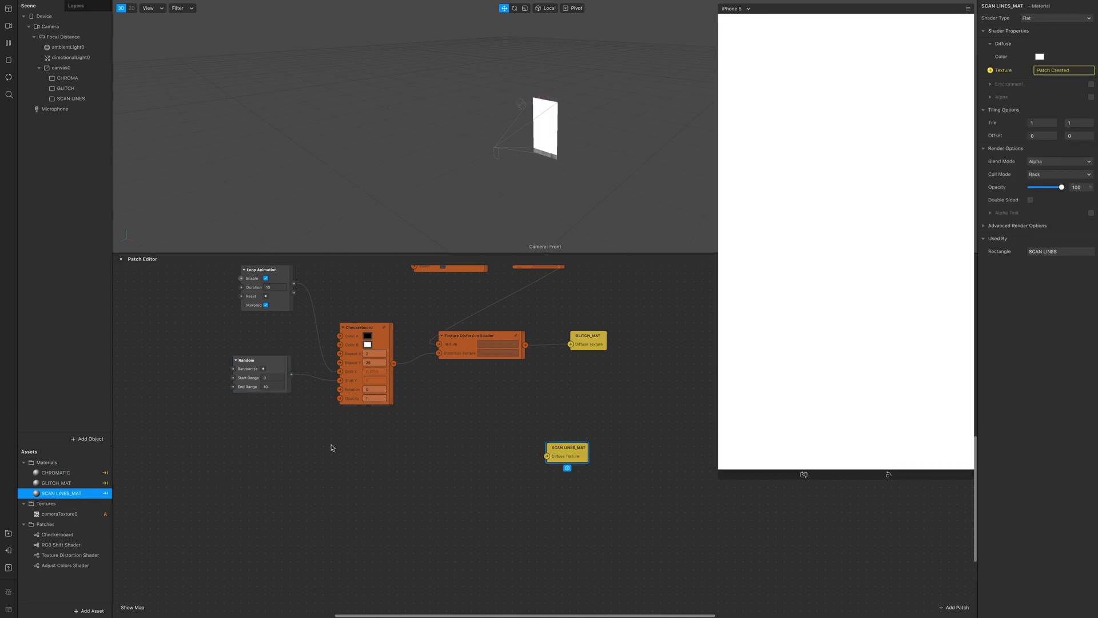
- Add a new Checkerboard patch to the graph beside SCAN LINES_MAT
drag(57, 534, 323, 537)
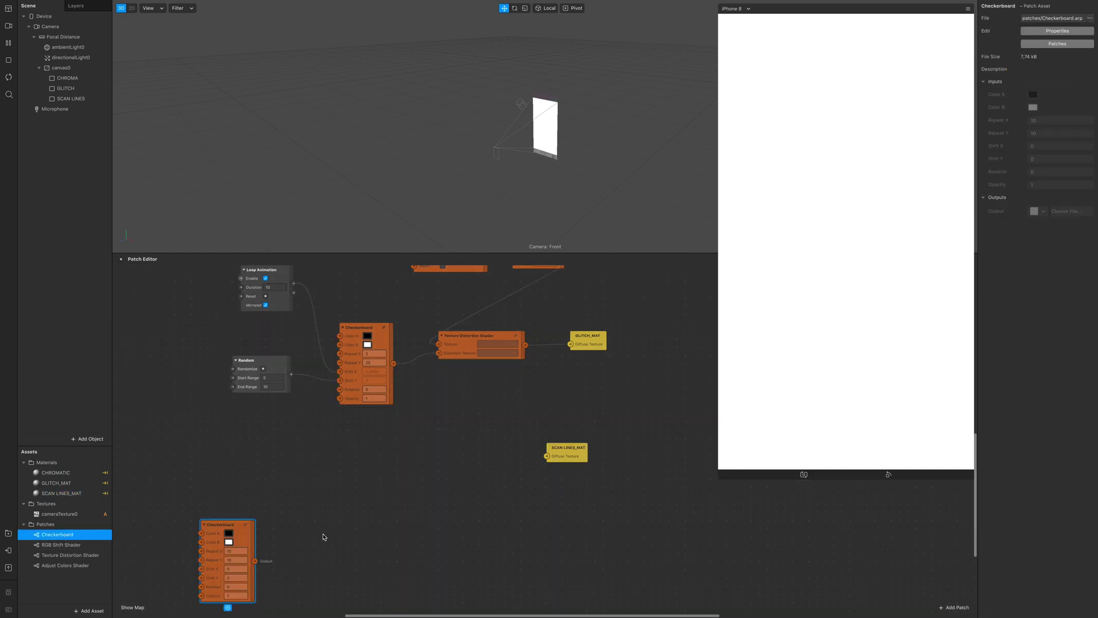
drag(251, 541, 591, 434)
scroll(494, 492, up, 3)
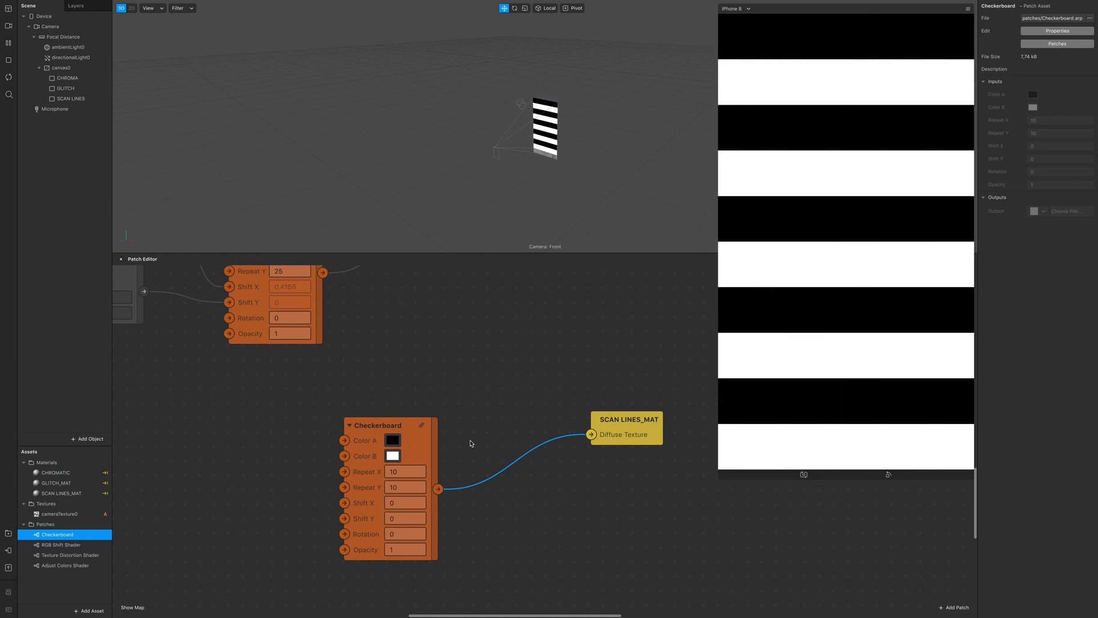
scroll(442, 435, up, 2)
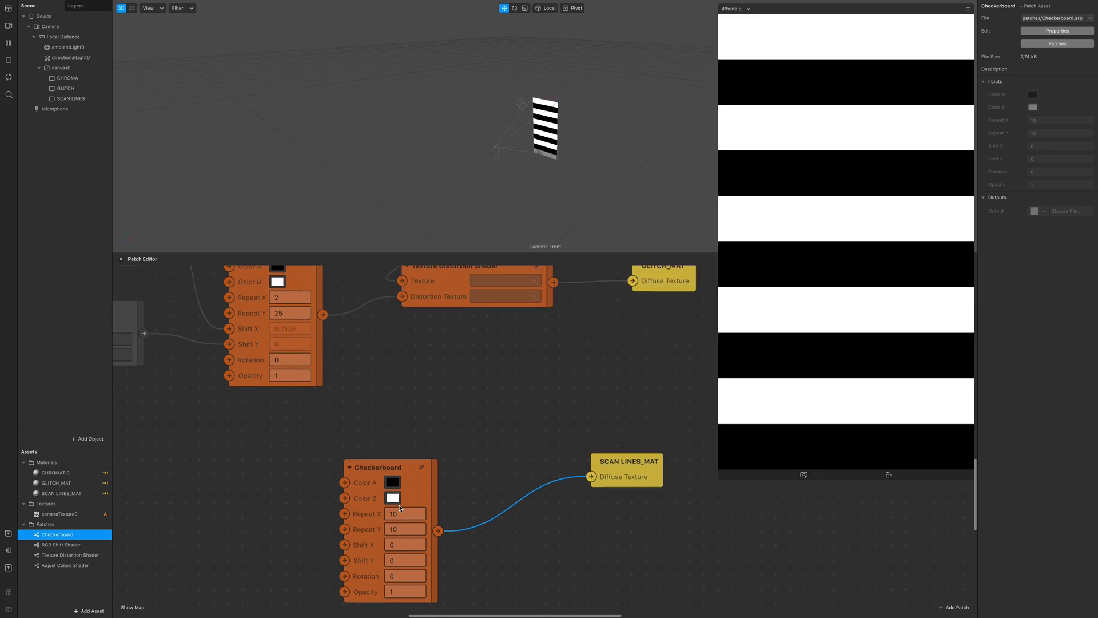
- Inspect the new Checkerboard's inner graph, then bring up its context menu in the main graph
click(427, 458)
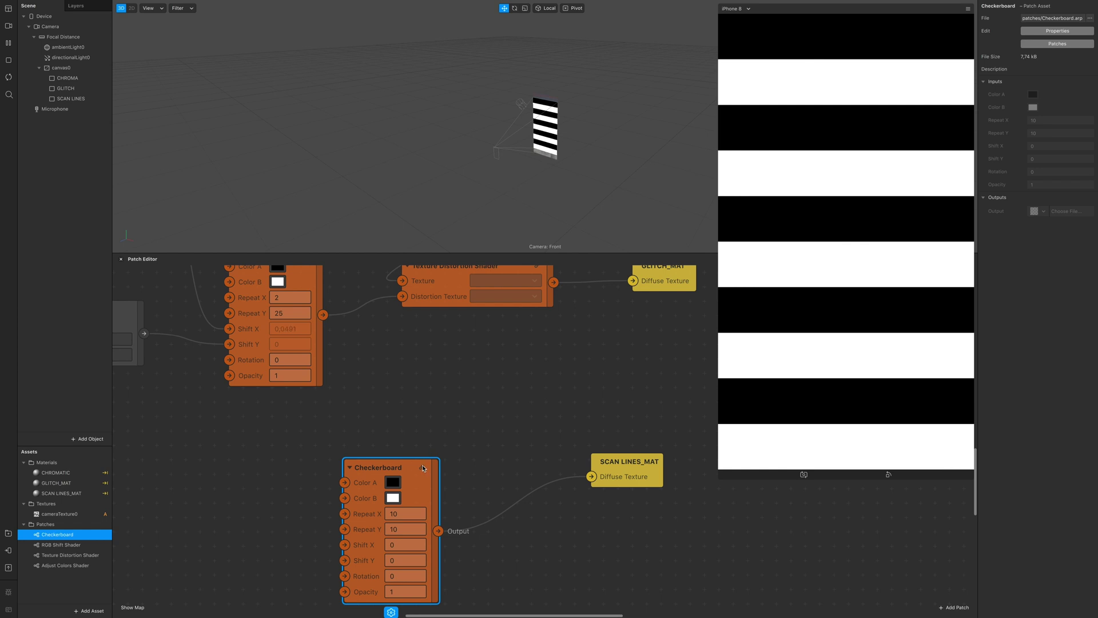
double_click(424, 468)
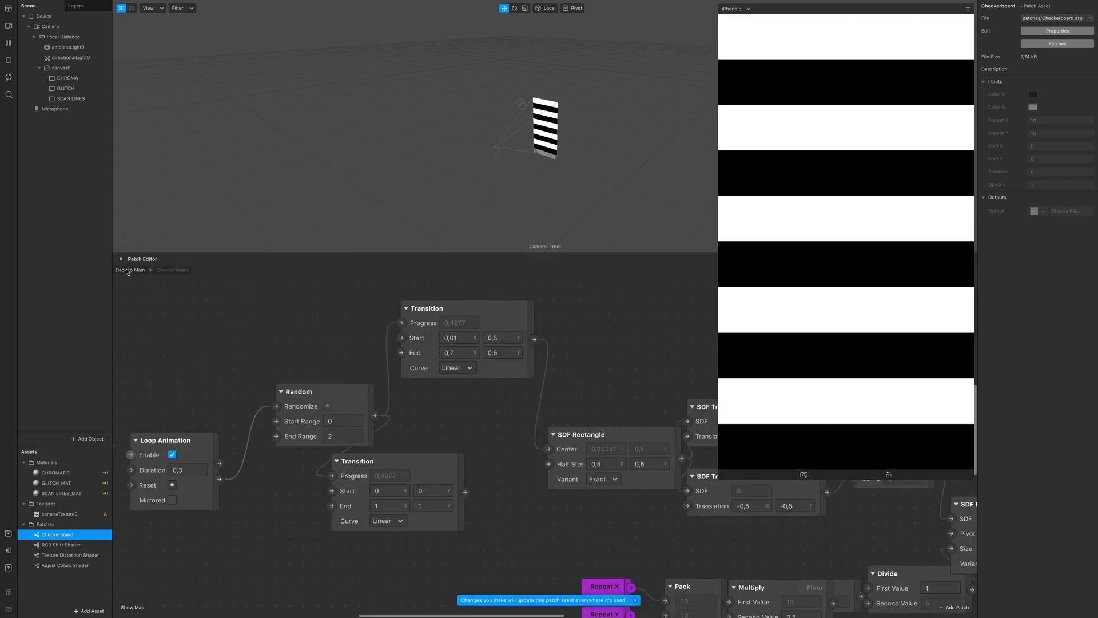
click(127, 271)
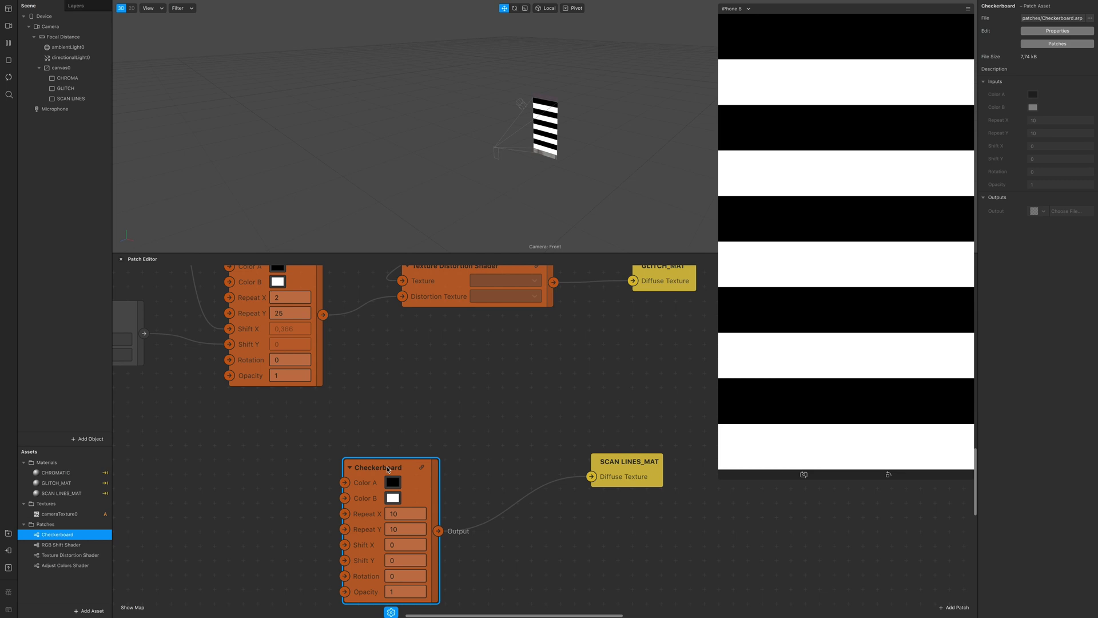
right_click(387, 469)
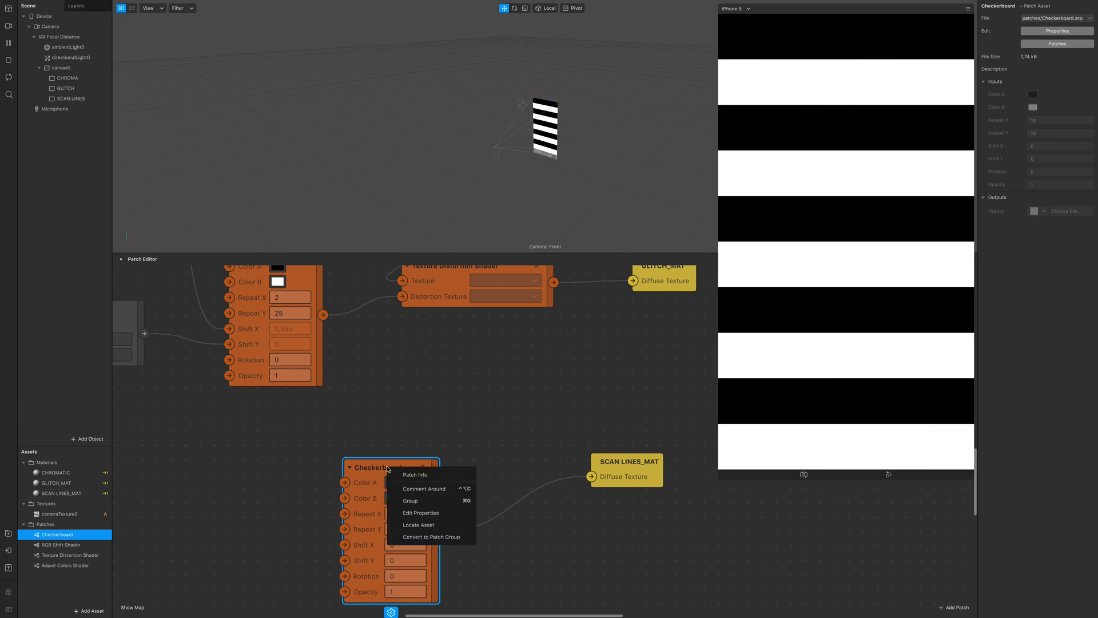
click(388, 469)
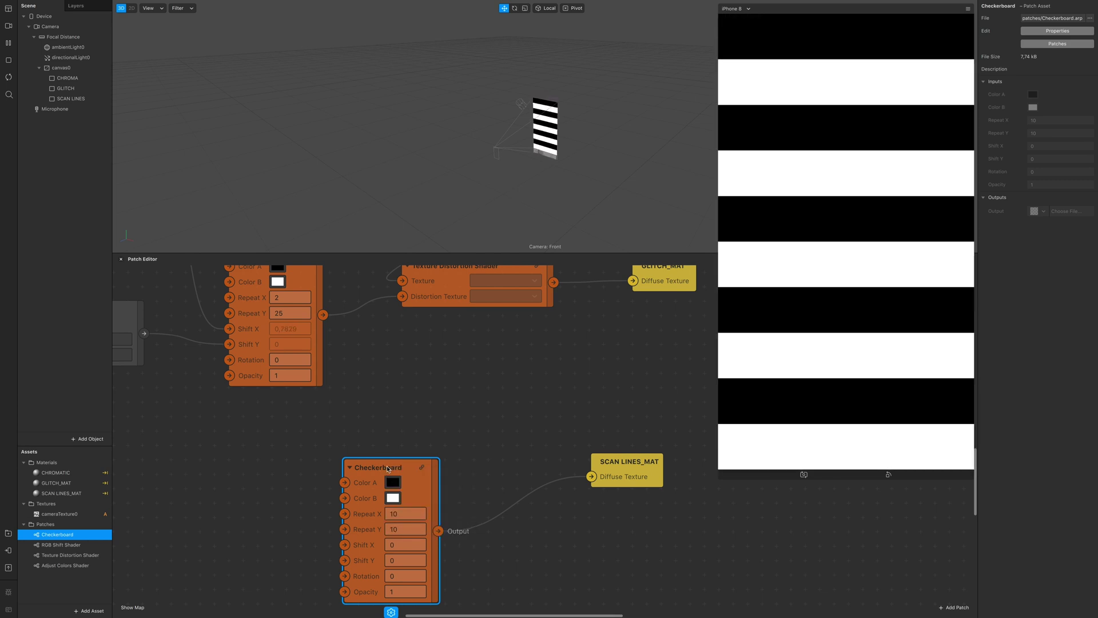
right_click(387, 469)
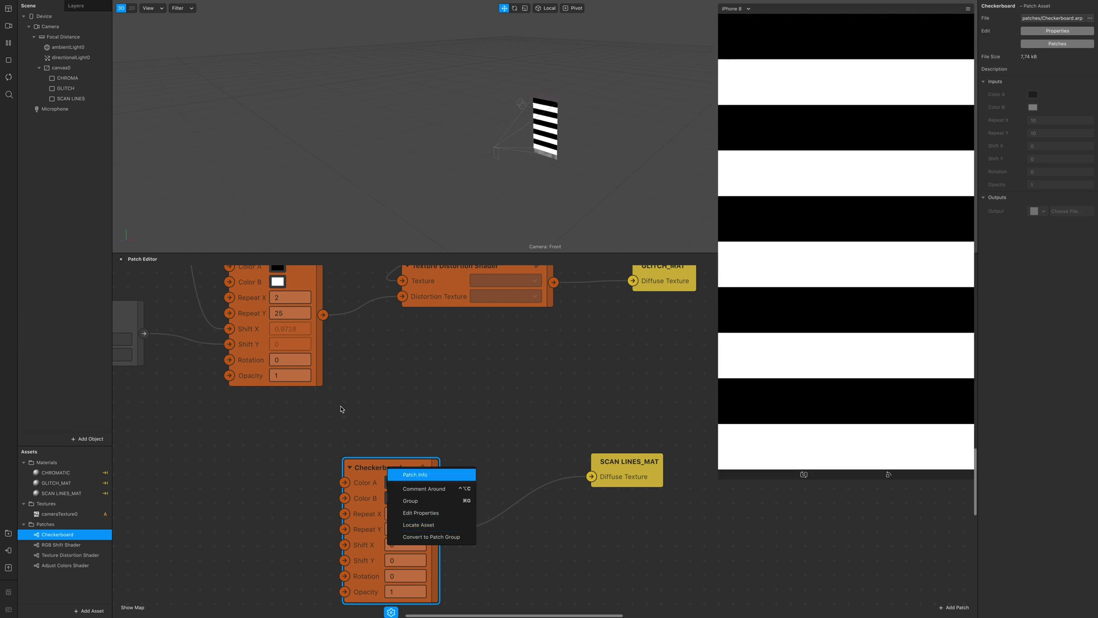
- Wrap the glitch Checkerboard node into a group
click(341, 409)
scroll(341, 409, up, 3)
right_click(291, 328)
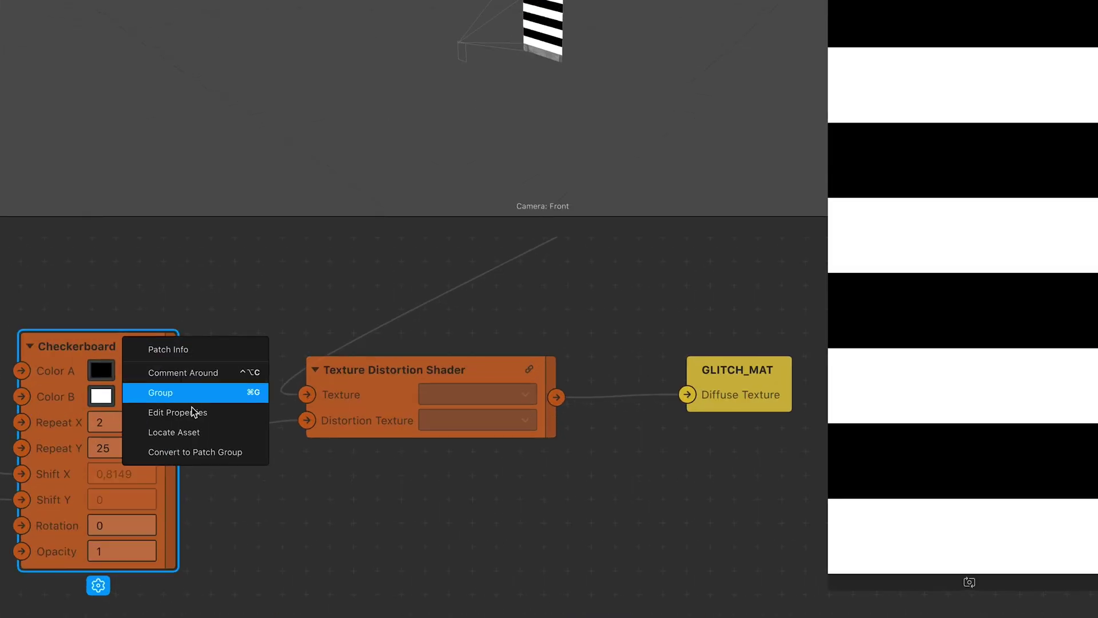
click(198, 432)
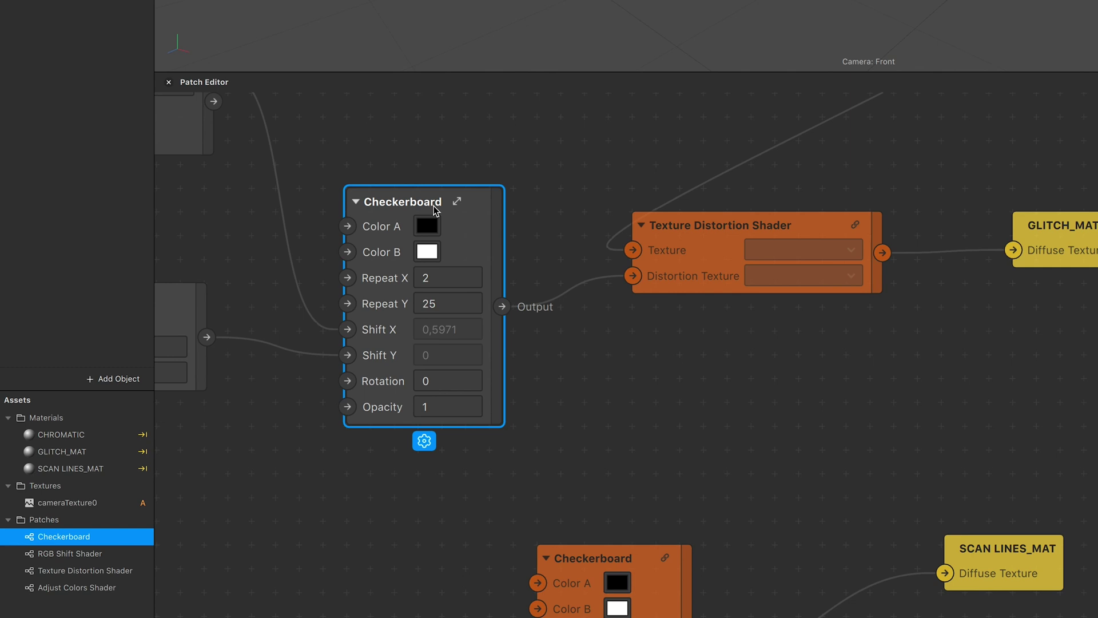
- Convert the grouped checkerboard into a patch asset named CHECKER_GLITCH
right_click(154, 328)
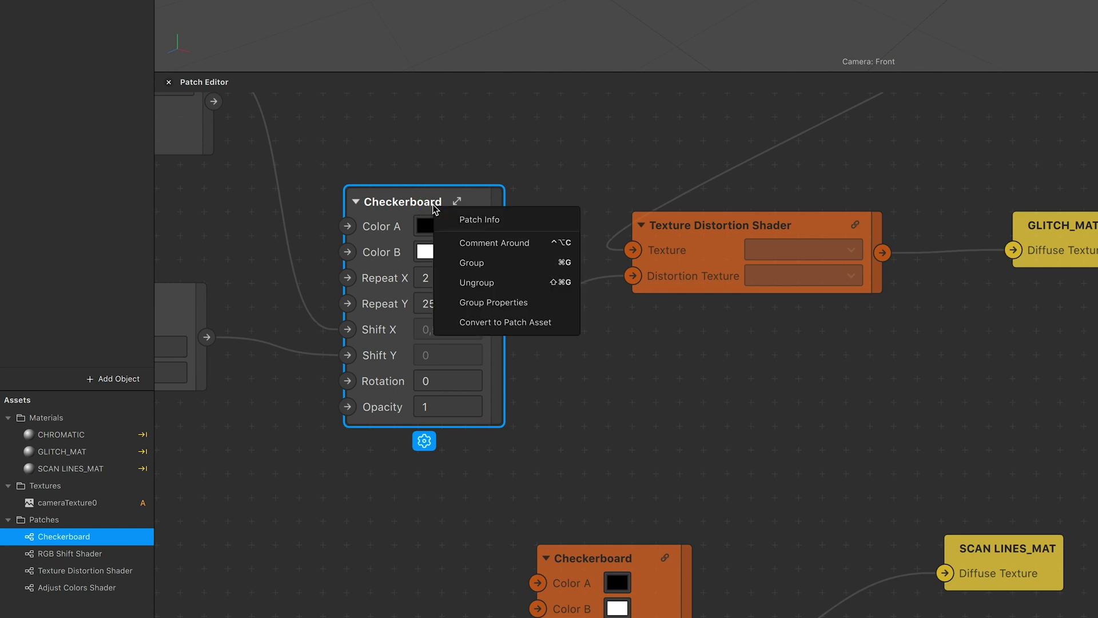
click(460, 323)
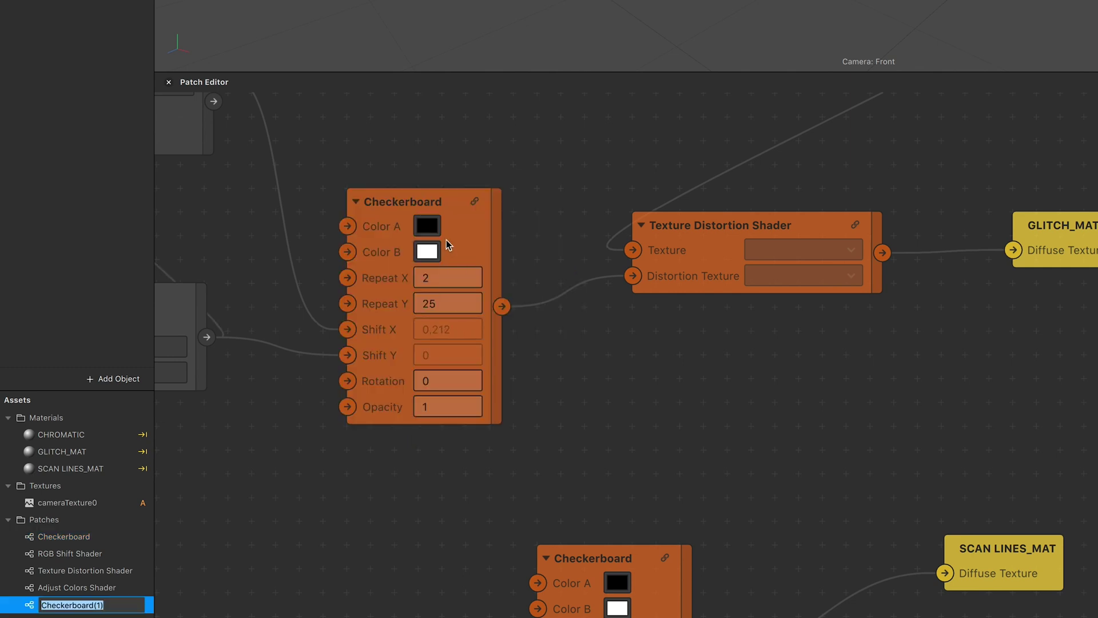
text(CHECKE)
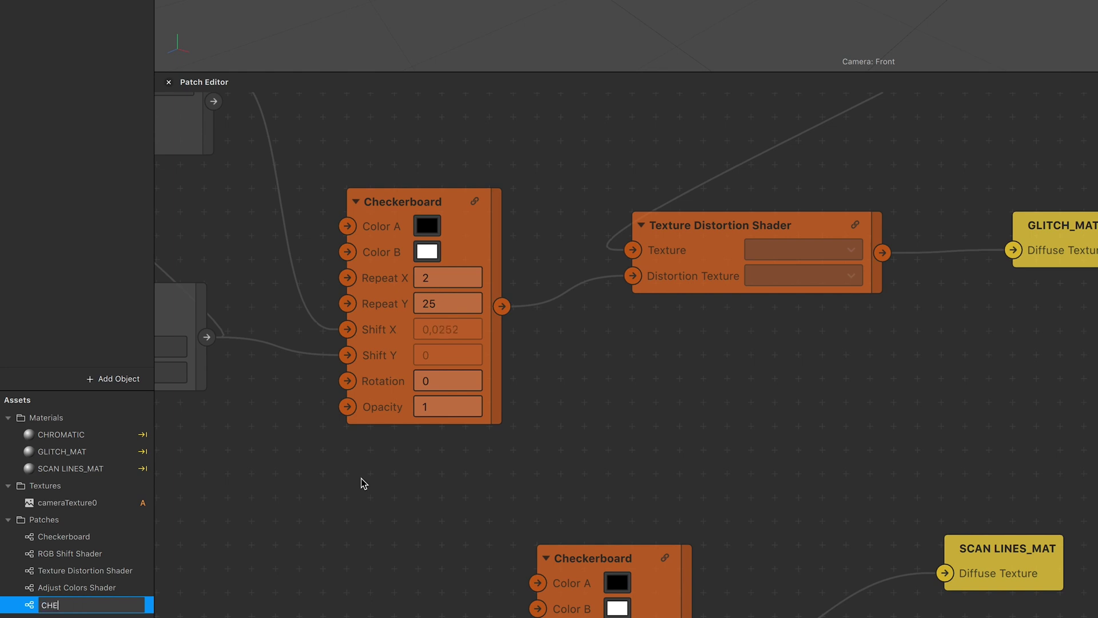
text(R_GLITCH)
key(Return)
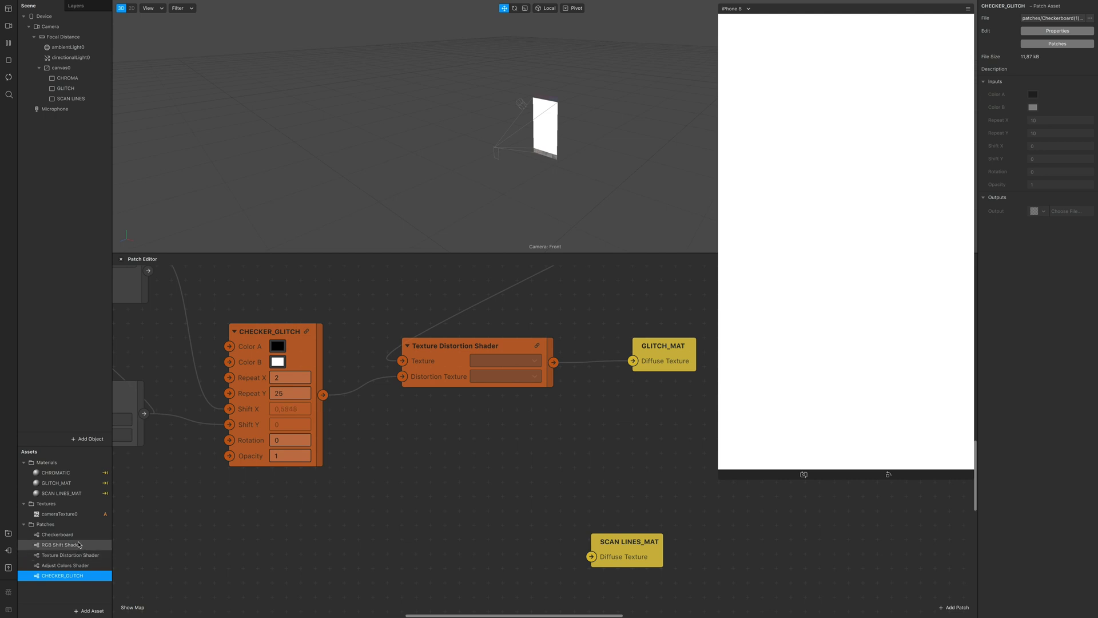
- Place a Checkerboard beside SCAN LINES_MAT and delete its Loop Animation, Random and Transition nodes
drag(57, 534, 229, 555)
drag(279, 593, 591, 557)
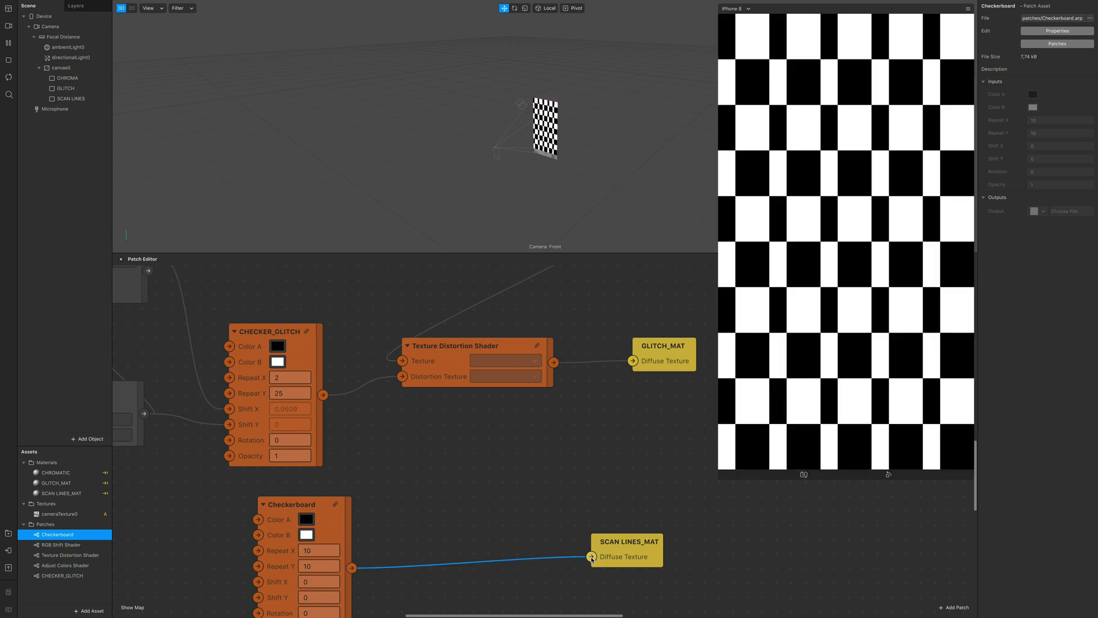
click(336, 504)
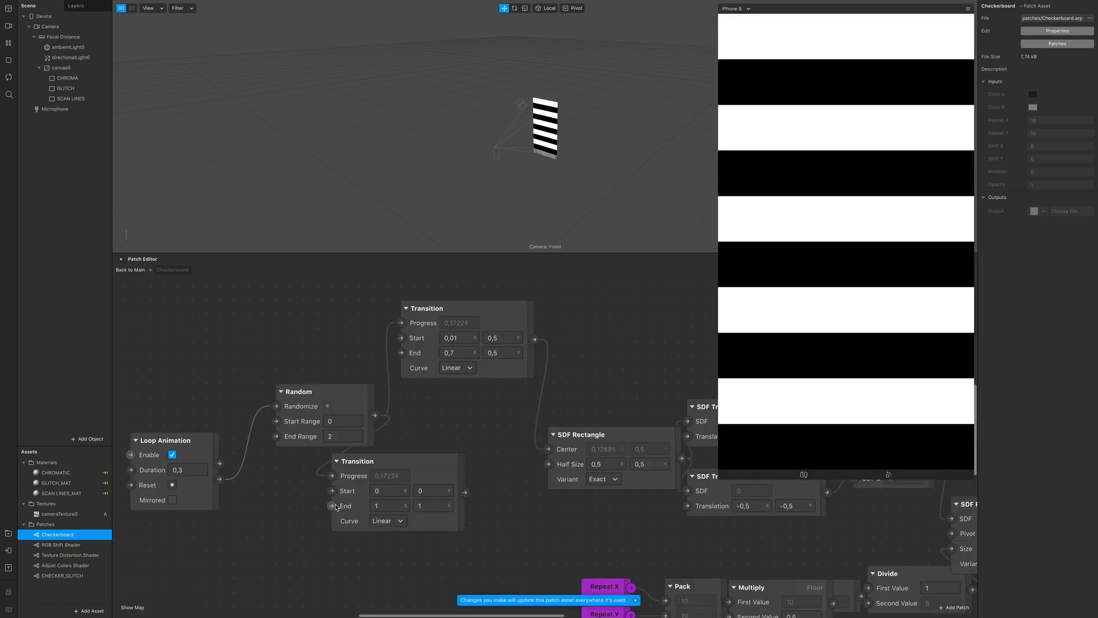
scroll(483, 447, right, 2)
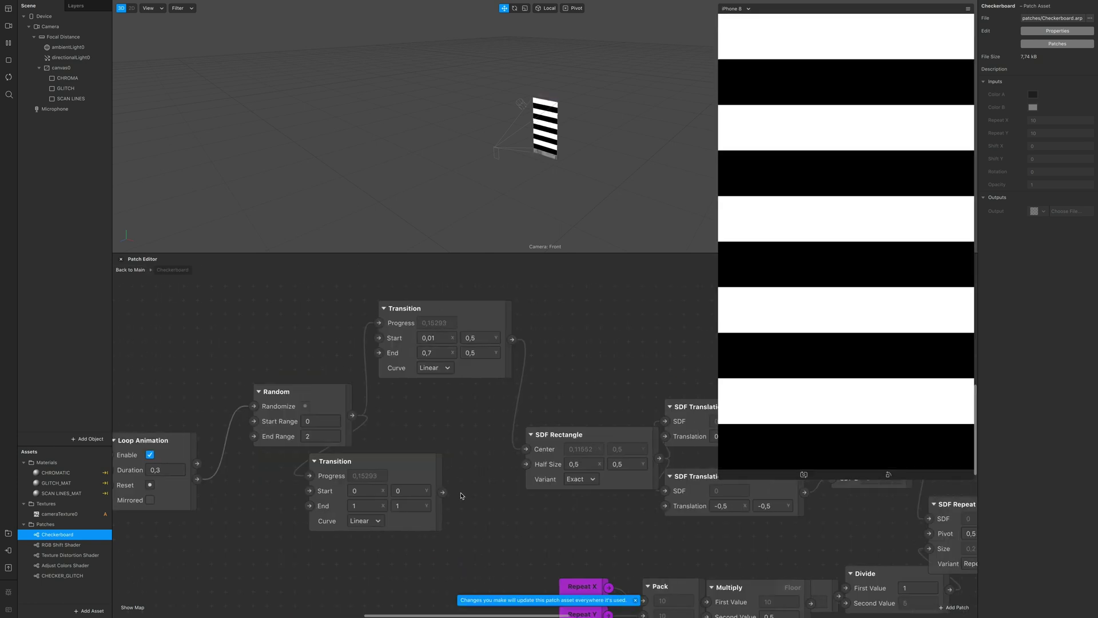
drag(477, 538, 185, 305)
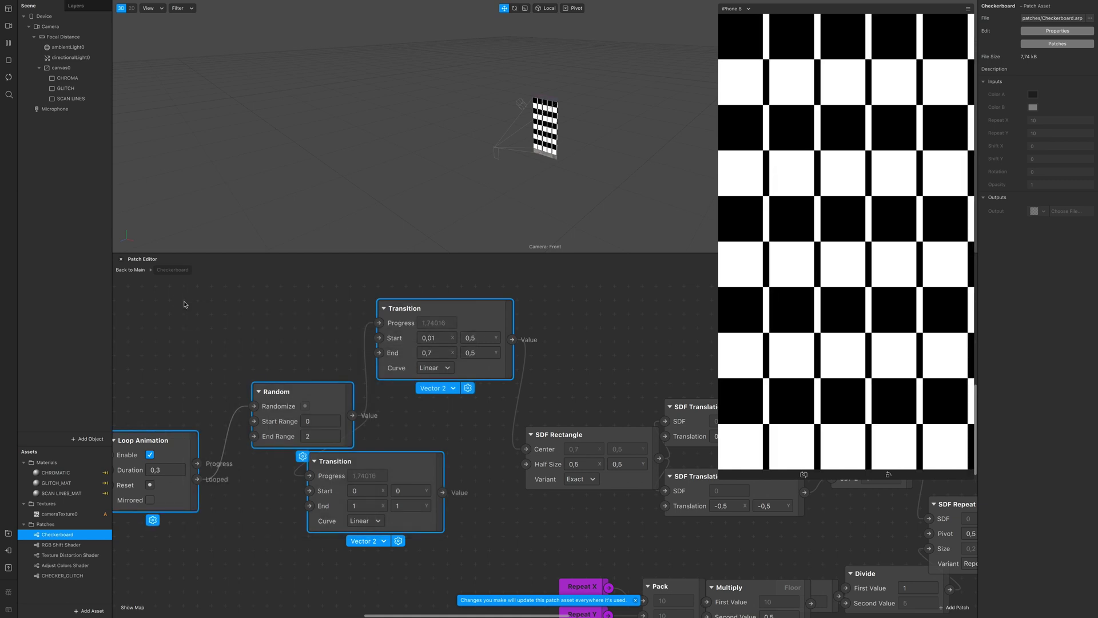
key(Delete)
- Set the SDF Rectangle Center X inside the Checkerboard asset to 0
scroll(343, 433, right, 4)
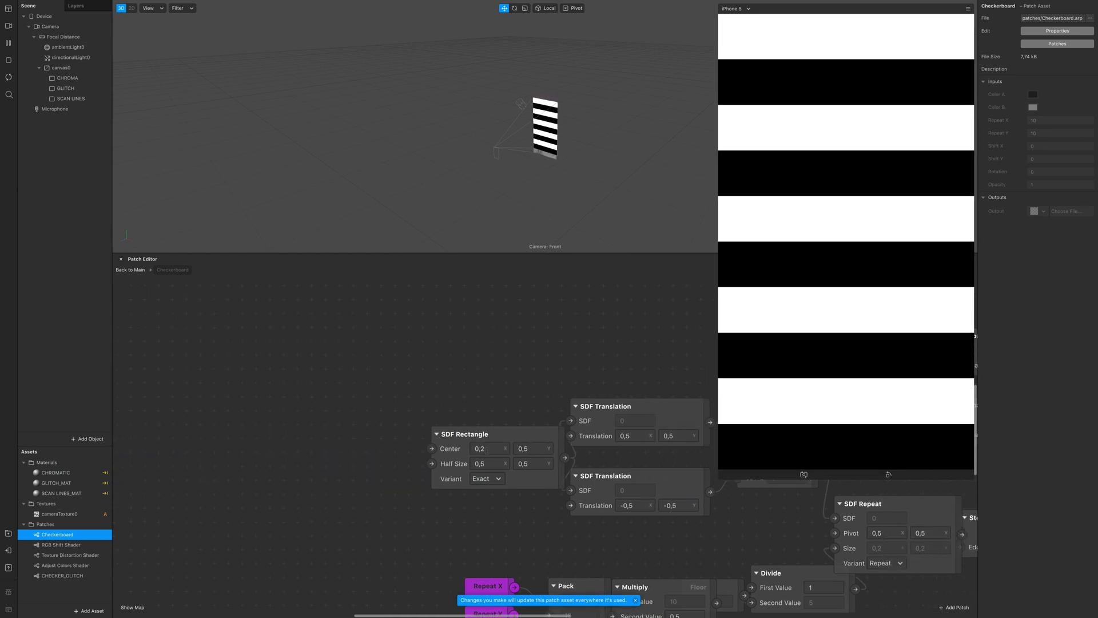
click(487, 444)
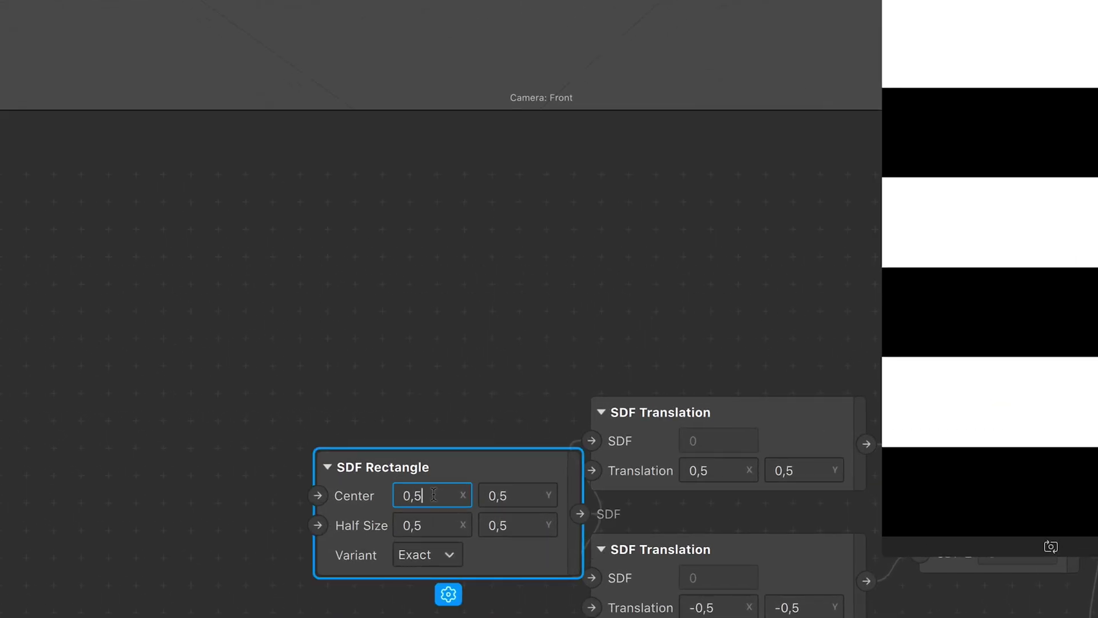
key(Return)
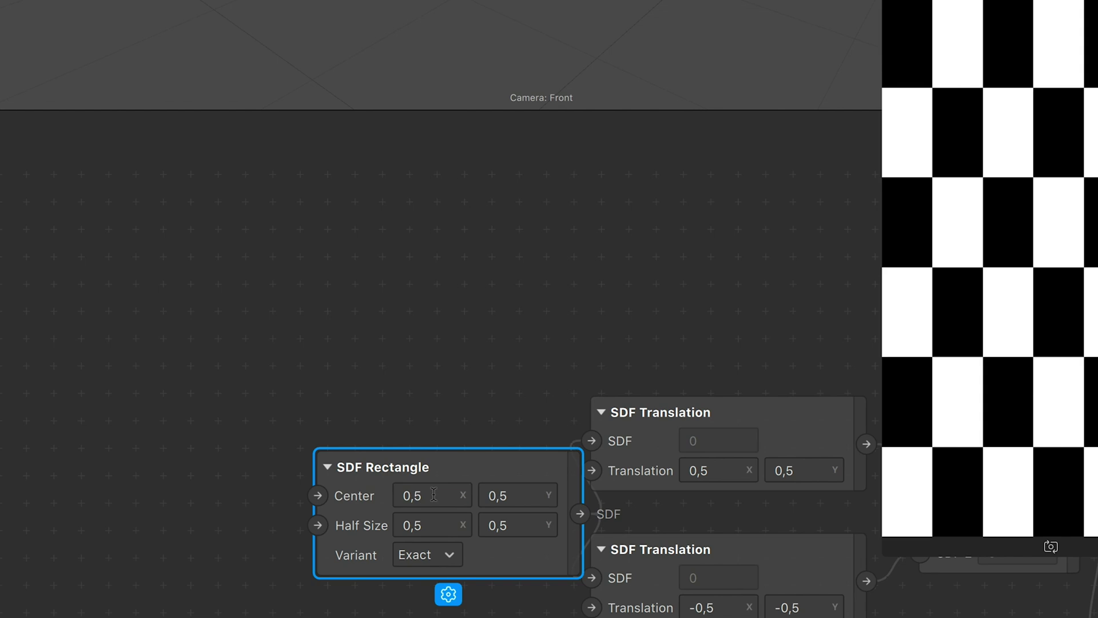
double_click(434, 494)
key(Return)
scroll(419, 490, right, 10)
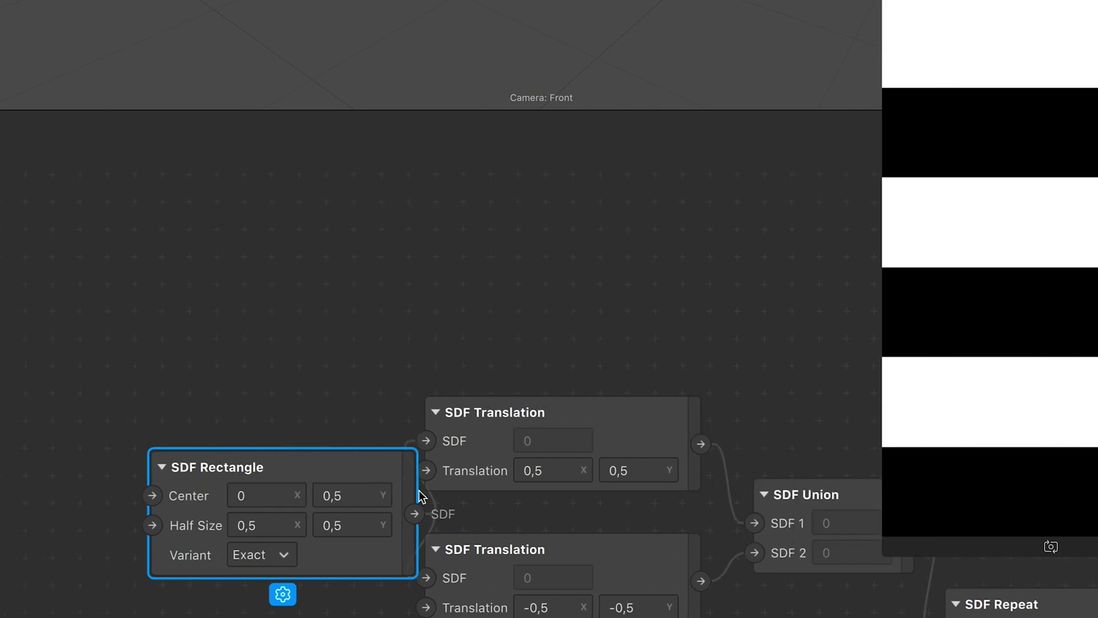
scroll(419, 490, down, 6)
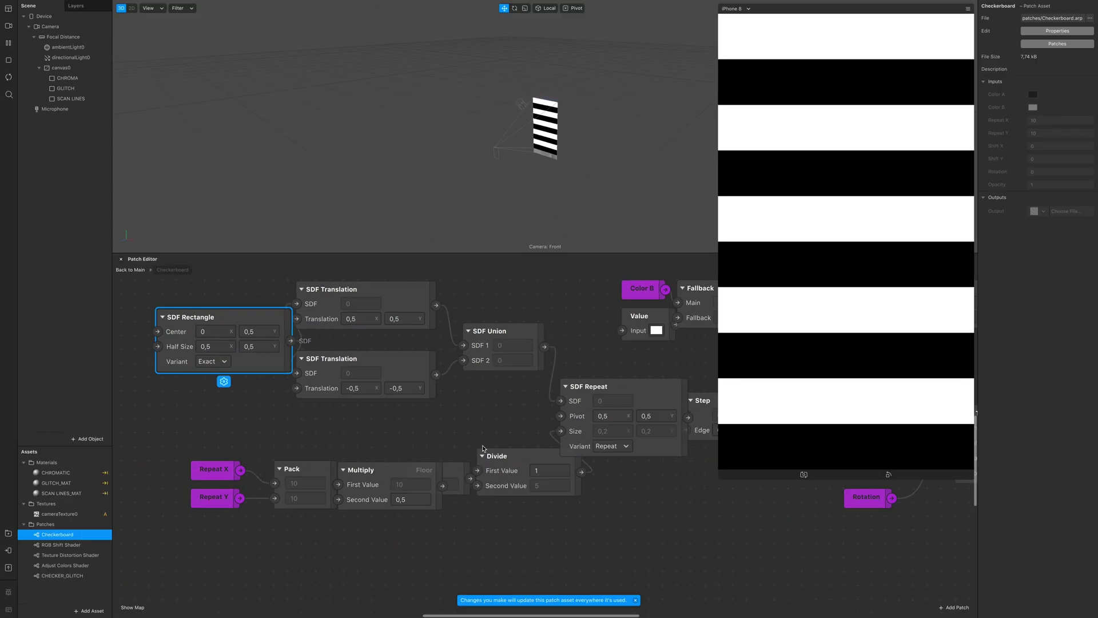
scroll(427, 480, right, 5)
scroll(401, 435, right, 4)
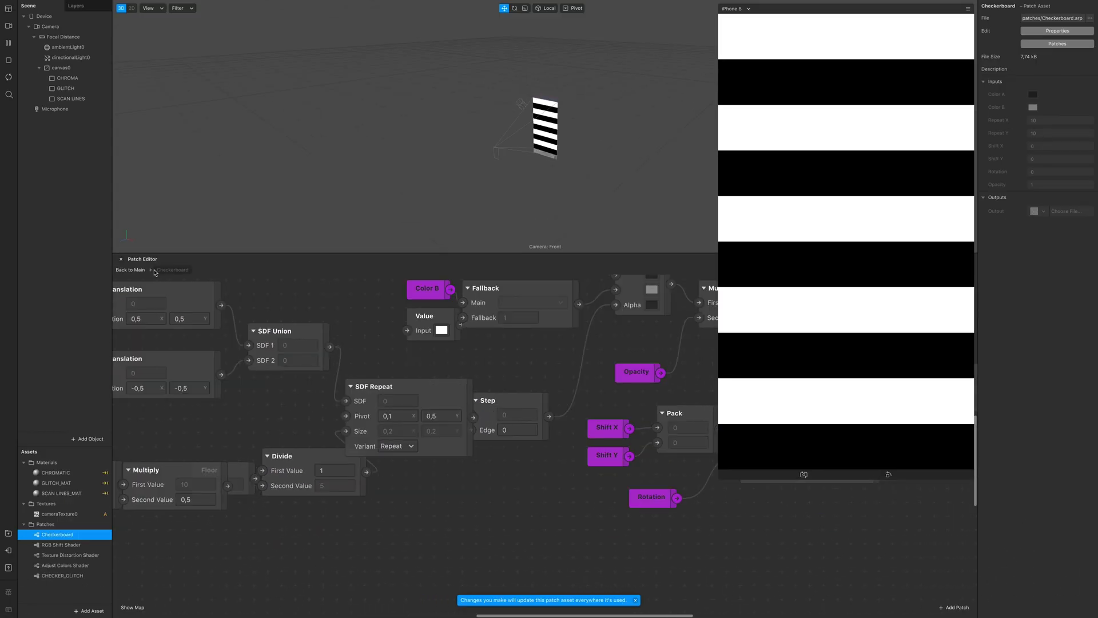
- Back in the main graph, set the scan-lines Checkerboard's Repeat Y to 200
click(140, 270)
scroll(320, 502, down, 3)
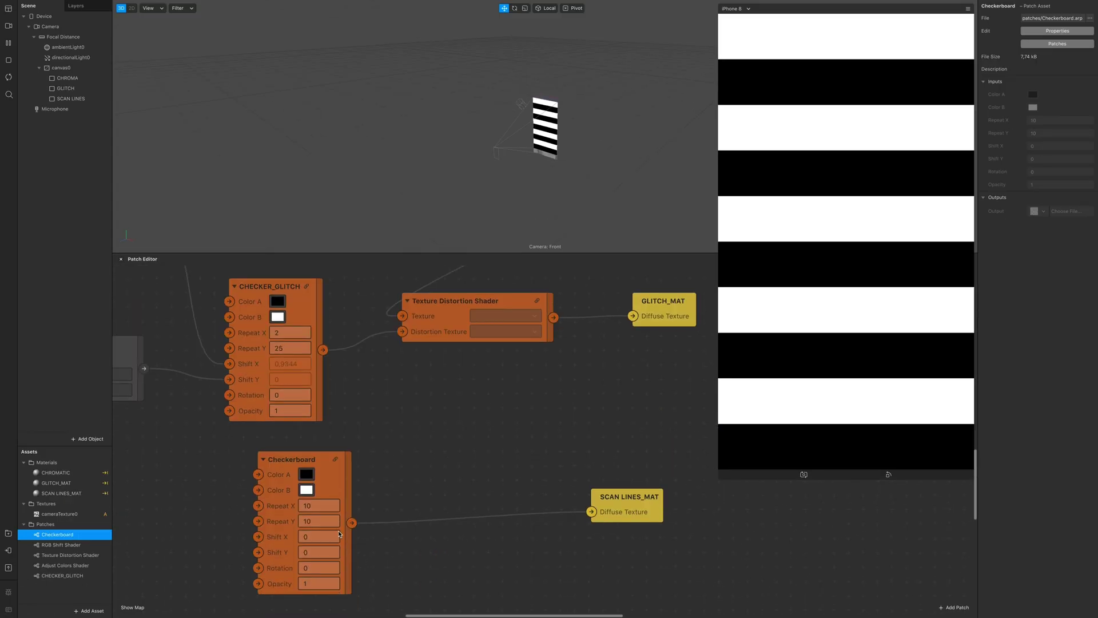
double_click(233, 504)
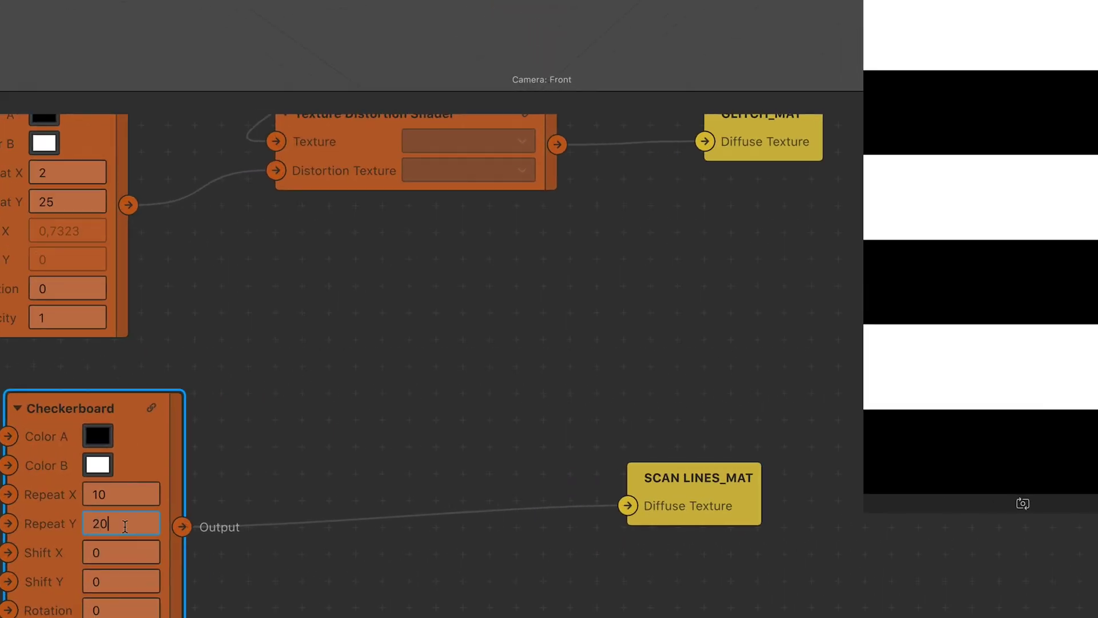
key(Return)
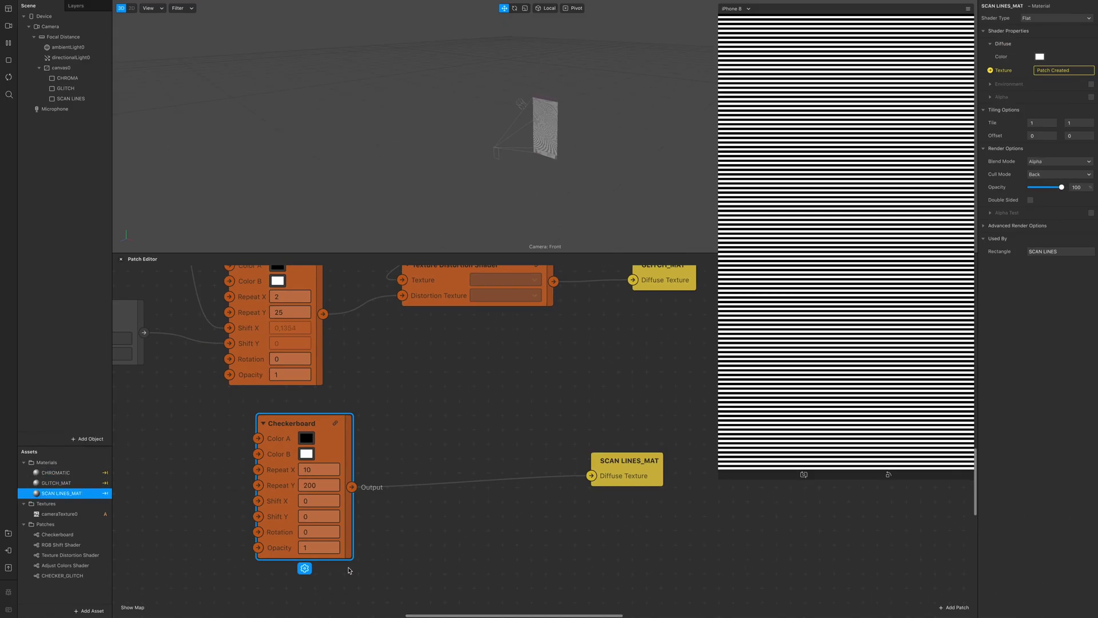
- Give SCAN LINES_MAT the Screen blend mode and opacity 10
scroll(580, 407, right, 1)
click(1059, 161)
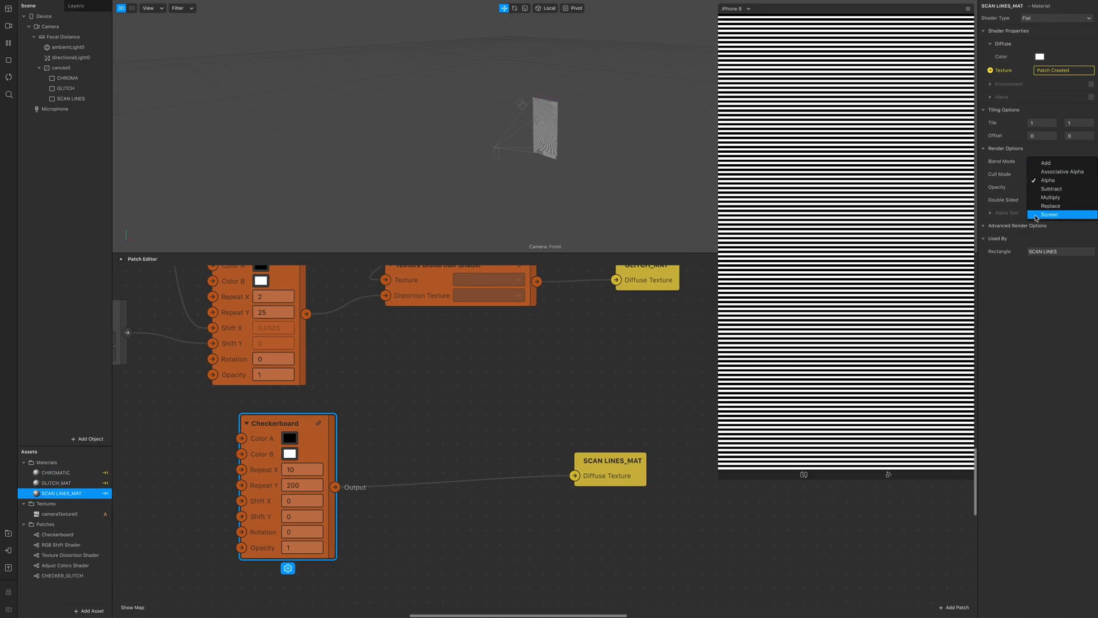
click(1037, 216)
drag(1062, 188, 1035, 192)
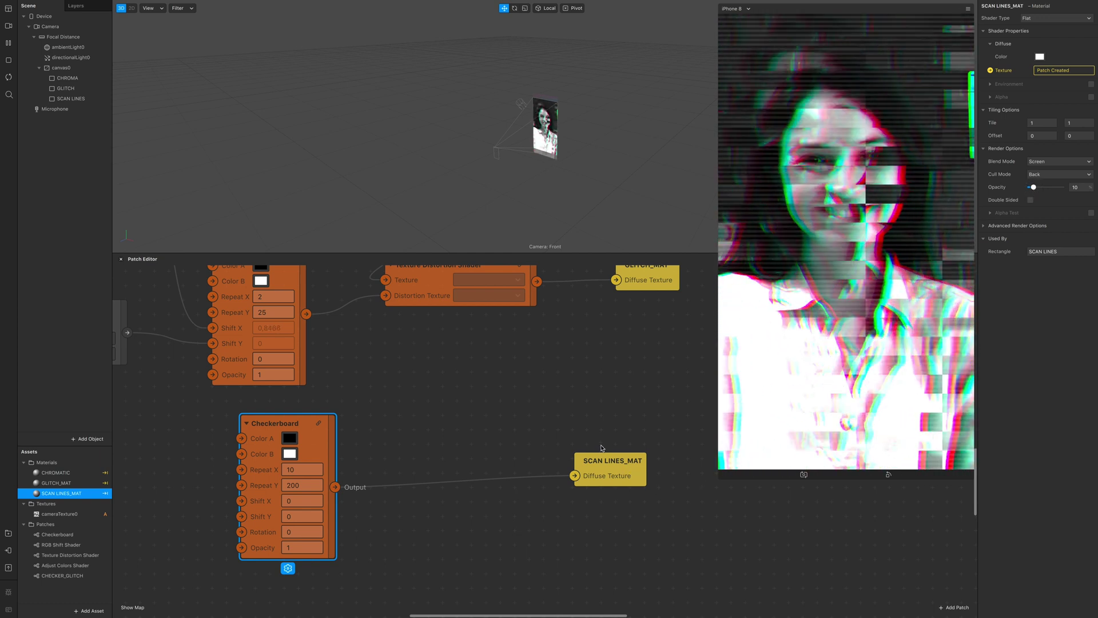
scroll(589, 444, left, 3)
ctrl+scroll(583, 445, down, 5)
scroll(578, 446, right, 5)
scroll(577, 446, up, 2)
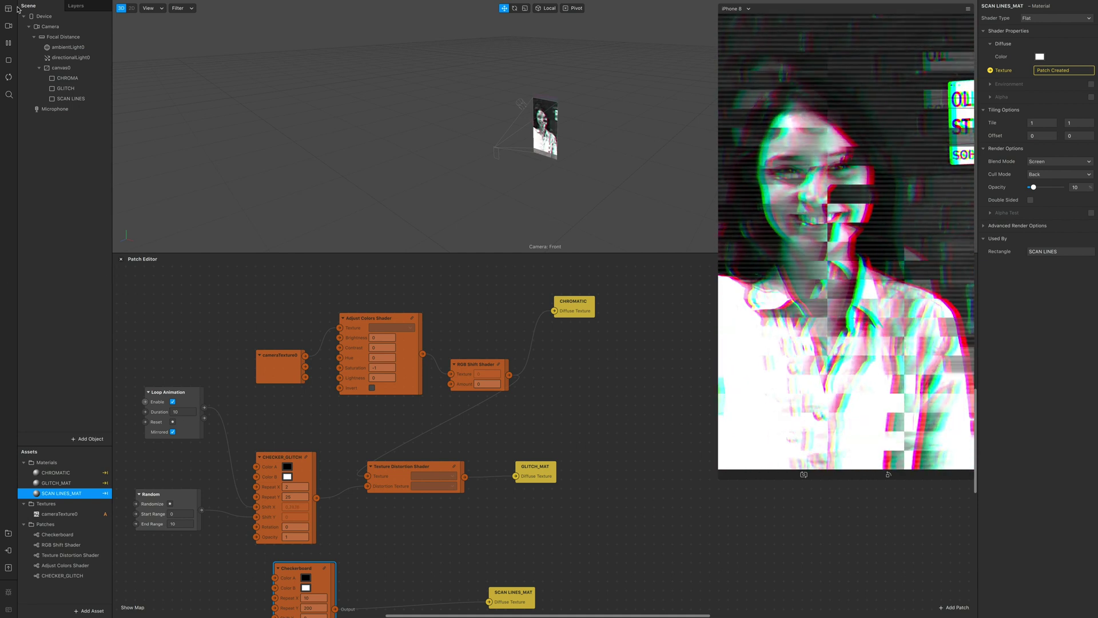
- Preview the effect on the tree-and-sky video, then on two face videos
click(8, 26)
click(75, 137)
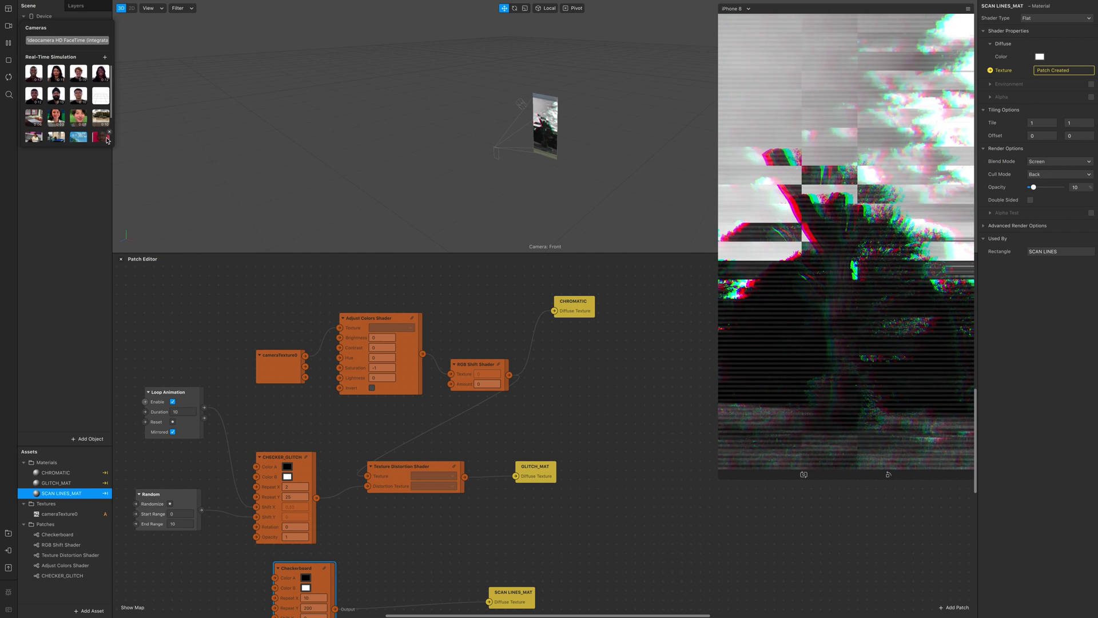
click(106, 140)
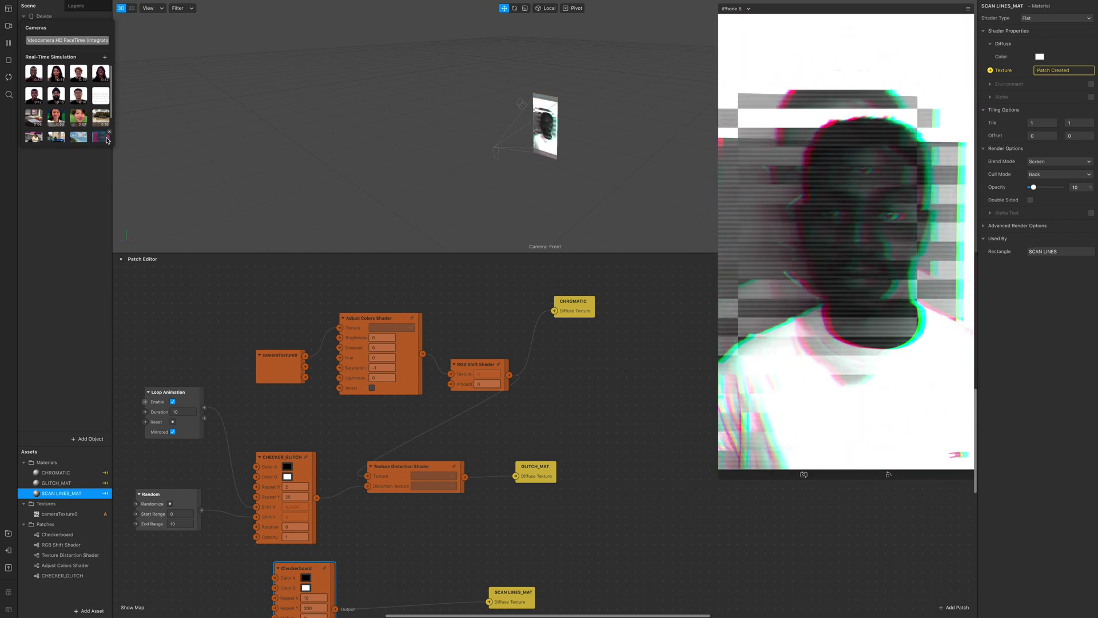
click(81, 118)
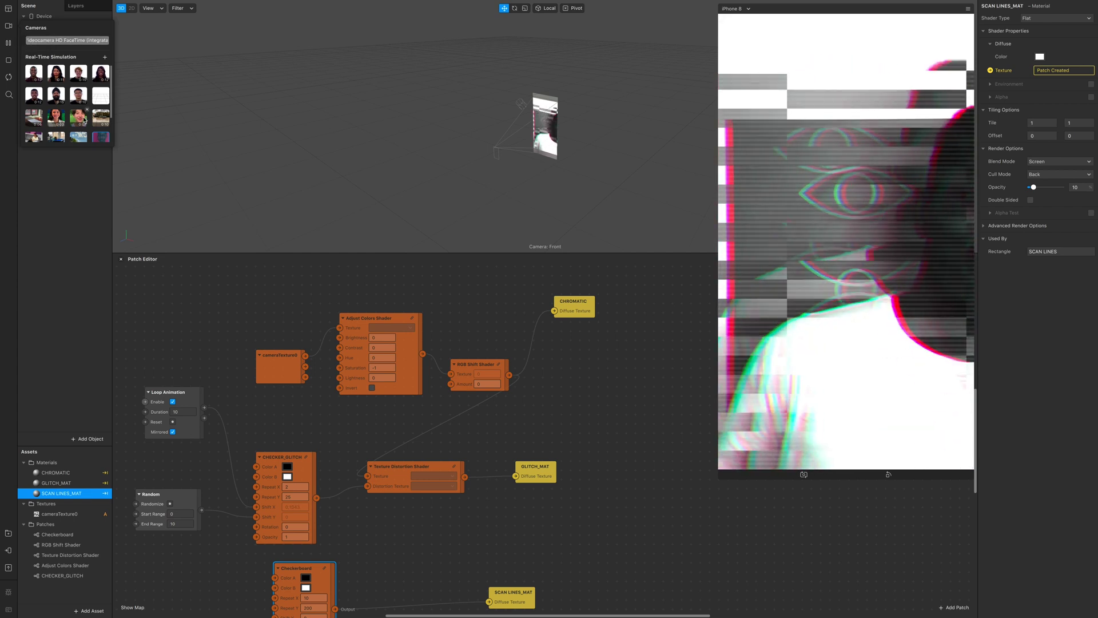